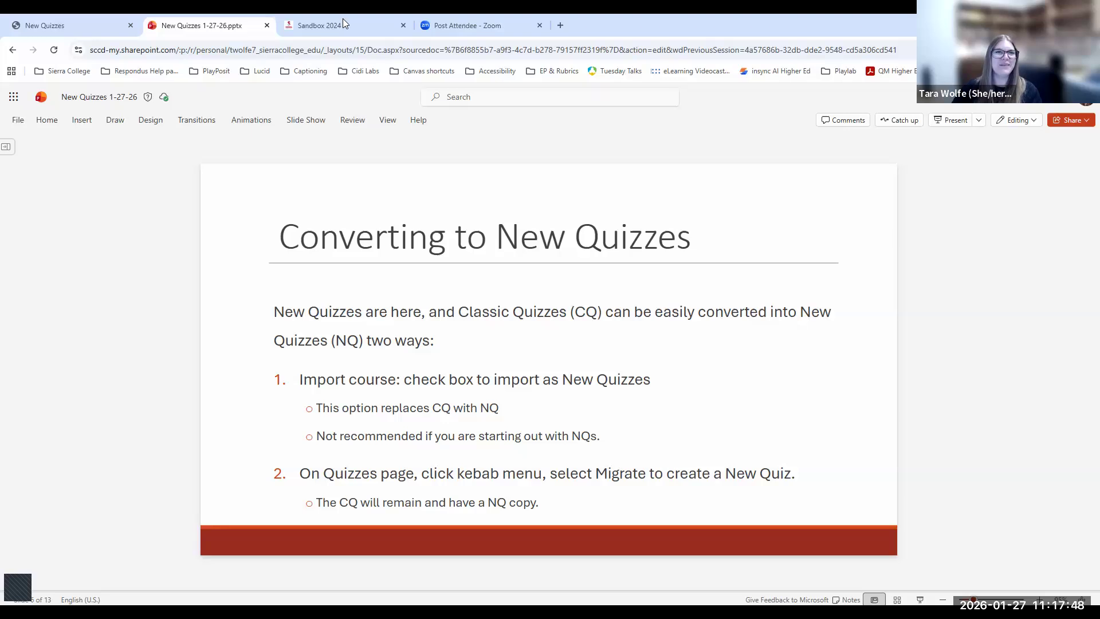
Switch to the Sandbox 2024 course in Canvas and open its Quizzes page.
left_click(342, 28)
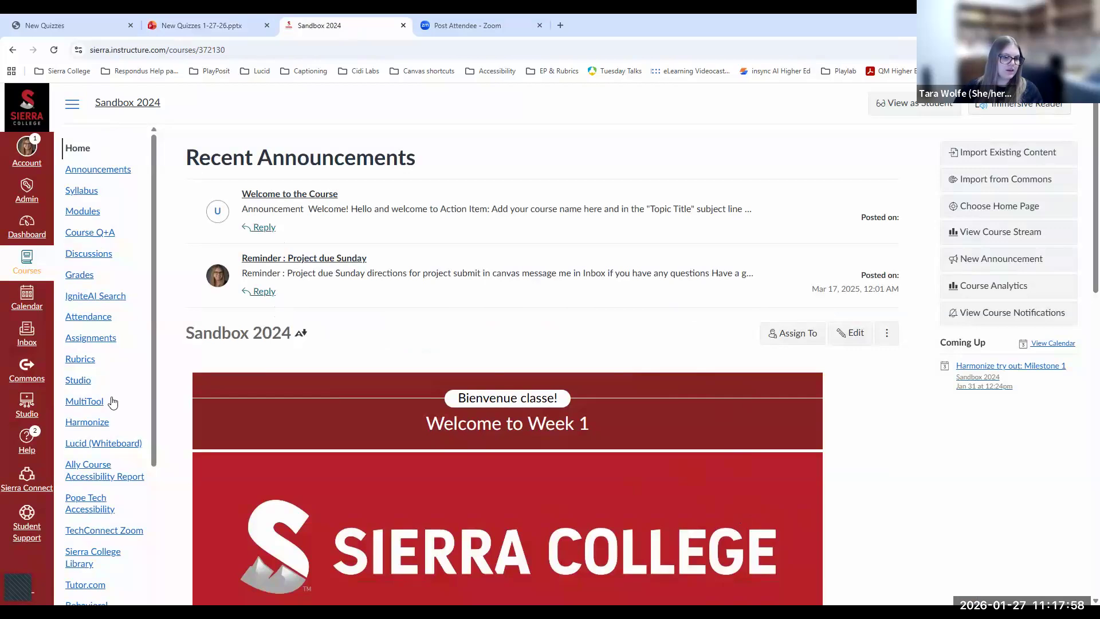
scroll(86, 496, "down", 5)
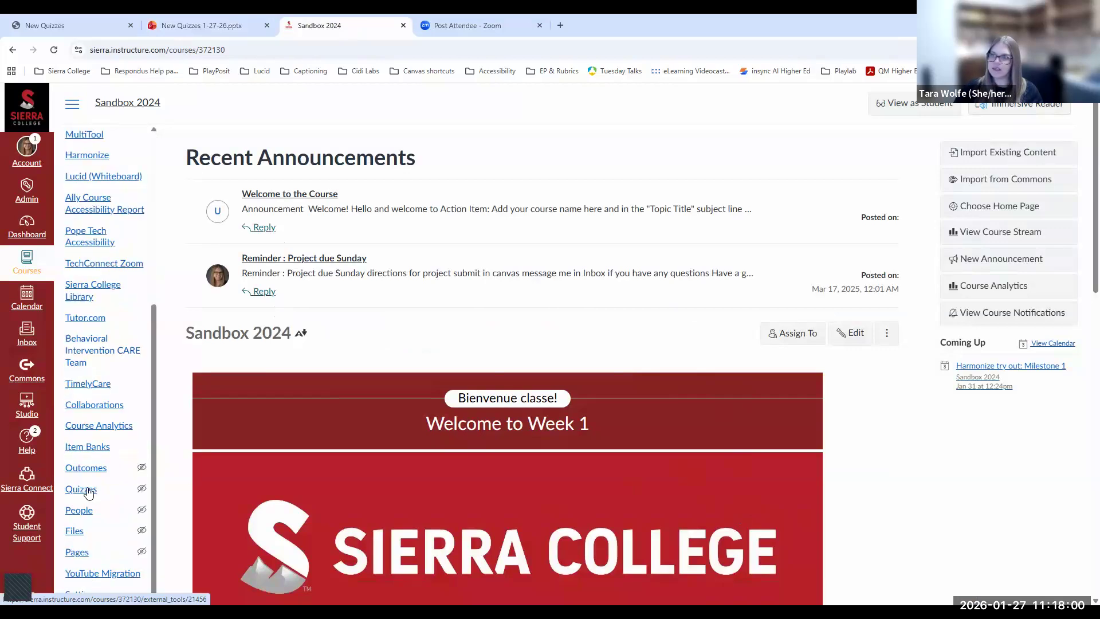
left_click(103, 487)
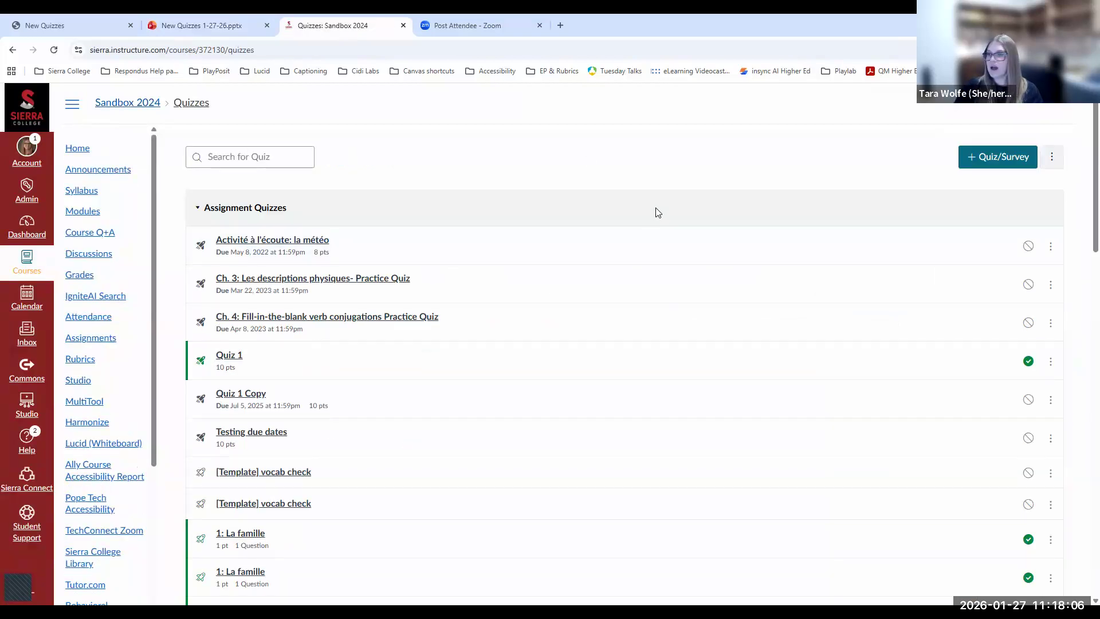
Examine the quizzes and surveys lists, comparing the icons of Classic Quizzes and New Quizzes.
scroll(621, 225, "down", 3)
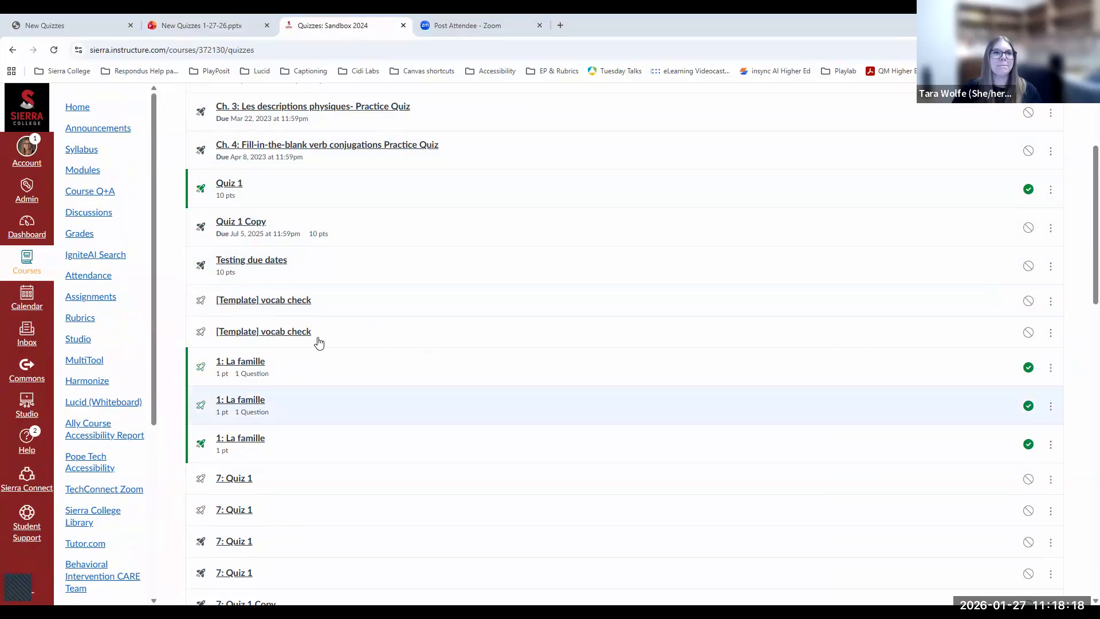
scroll(401, 275, "up", 3)
scroll(361, 197, "up", 1)
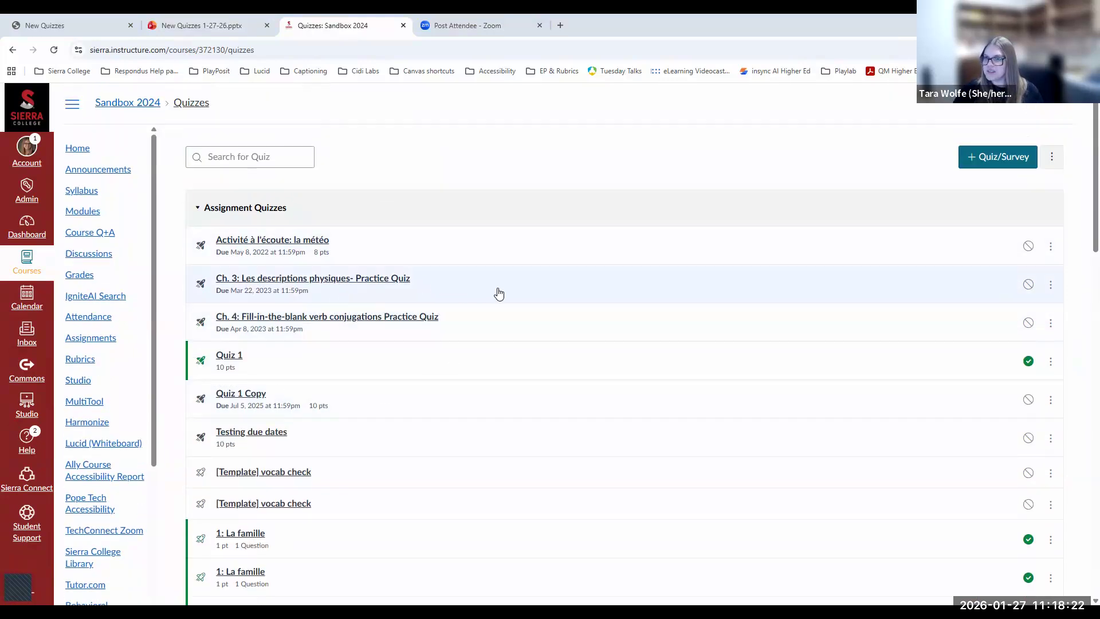
scroll(499, 292, "down", 3)
scroll(504, 292, "down", 18)
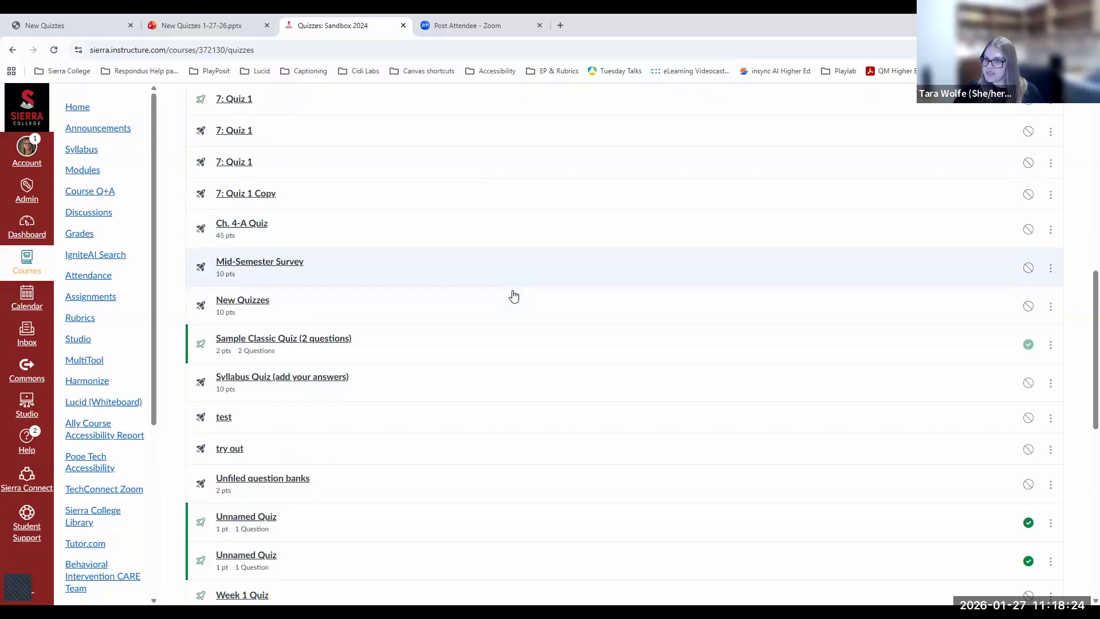
scroll(520, 291, "down", 1)
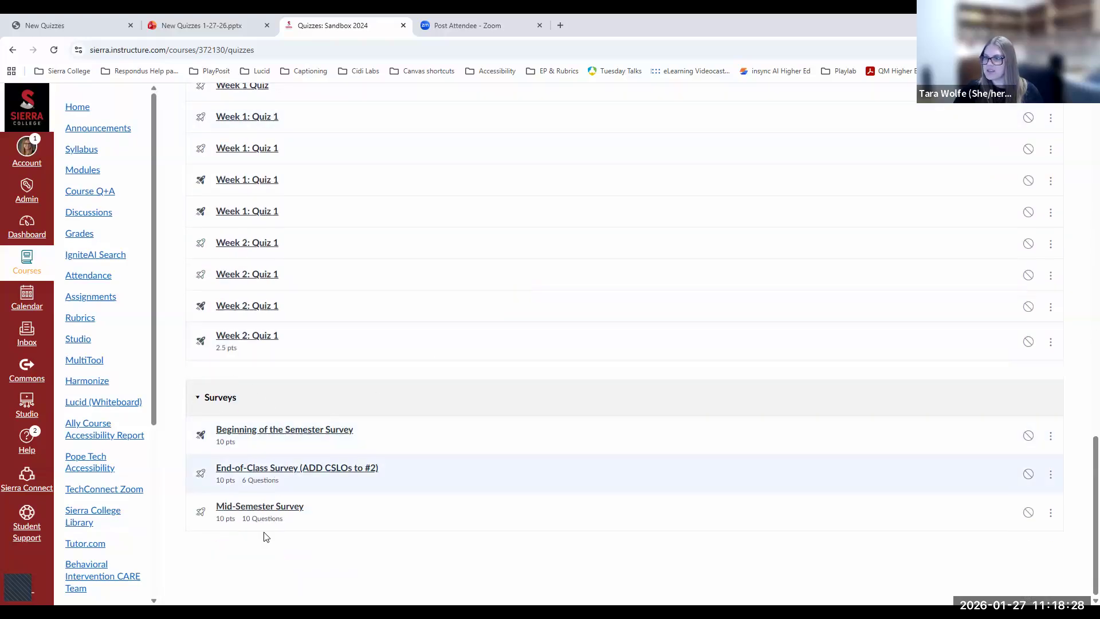
scroll(434, 479, "up", 15)
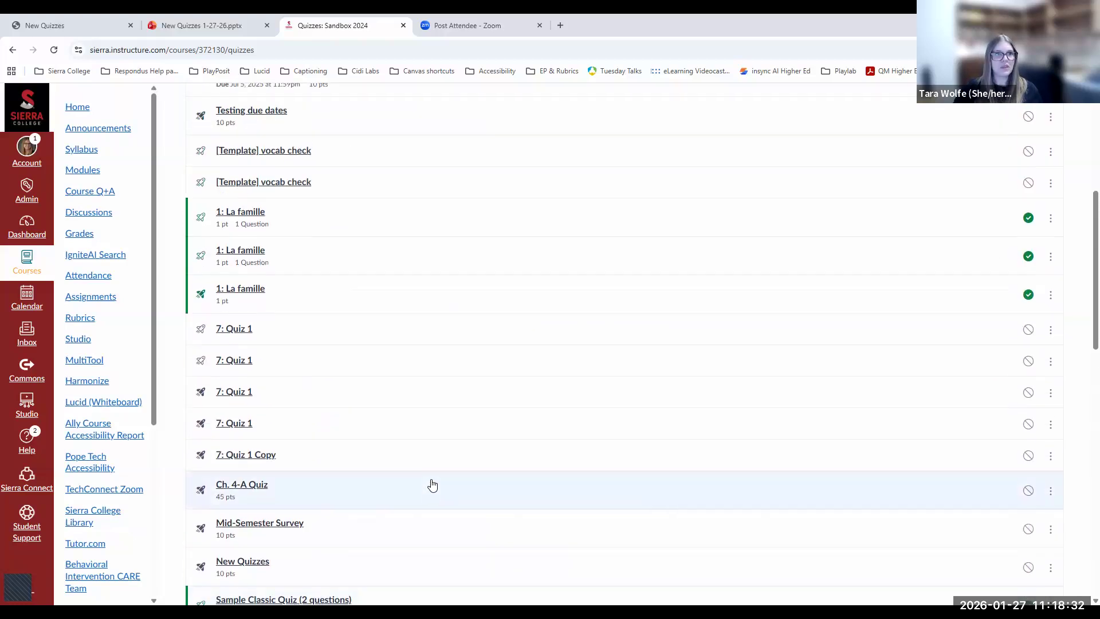
scroll(432, 490, "up", 3)
scroll(433, 485, "up", 2)
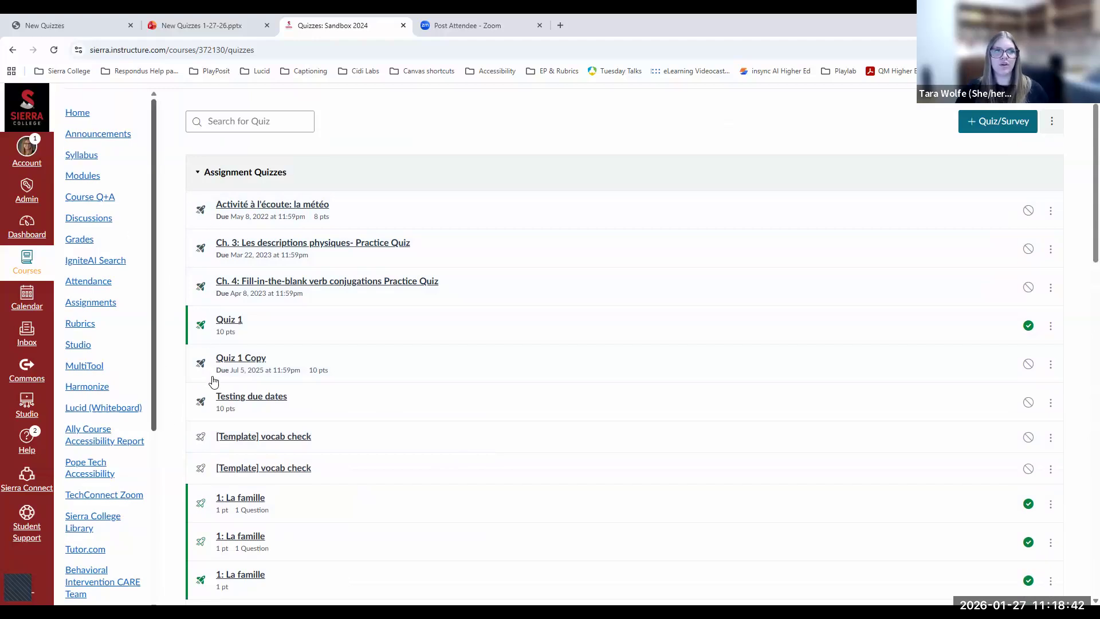
scroll(219, 404, "down", 1)
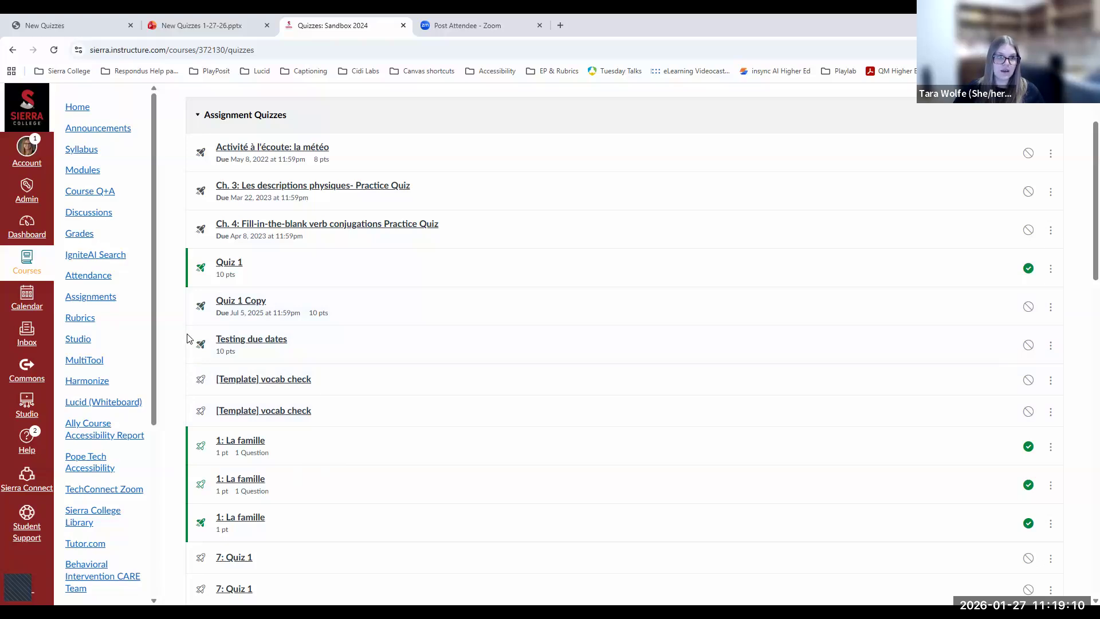
scroll(189, 337, "down", 2)
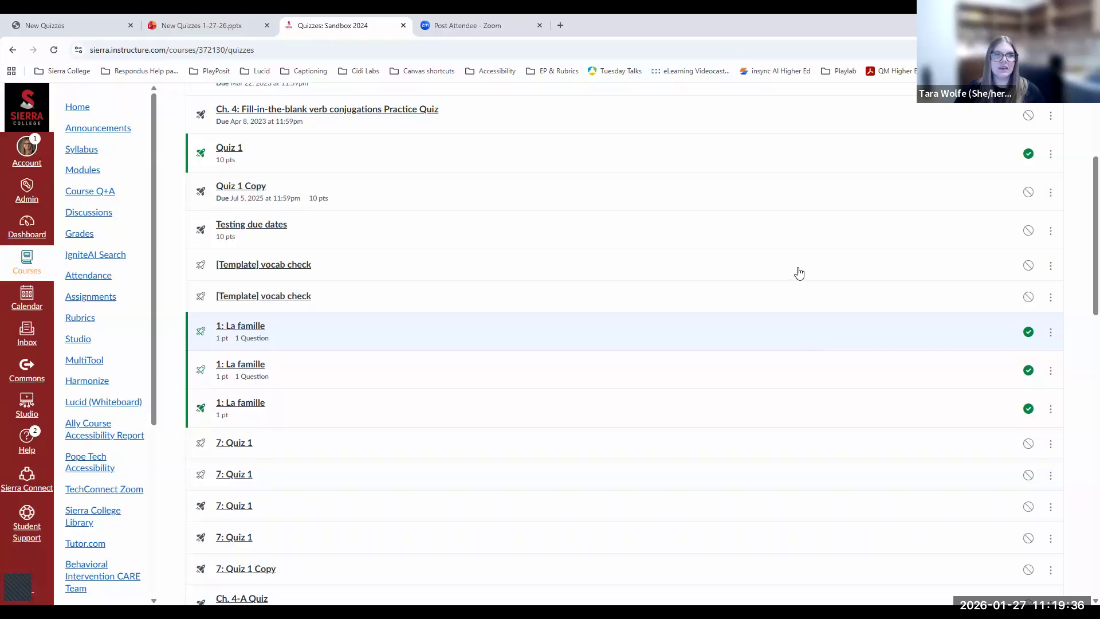
scroll(665, 461, "down", 2)
scroll(736, 431, "up", 4)
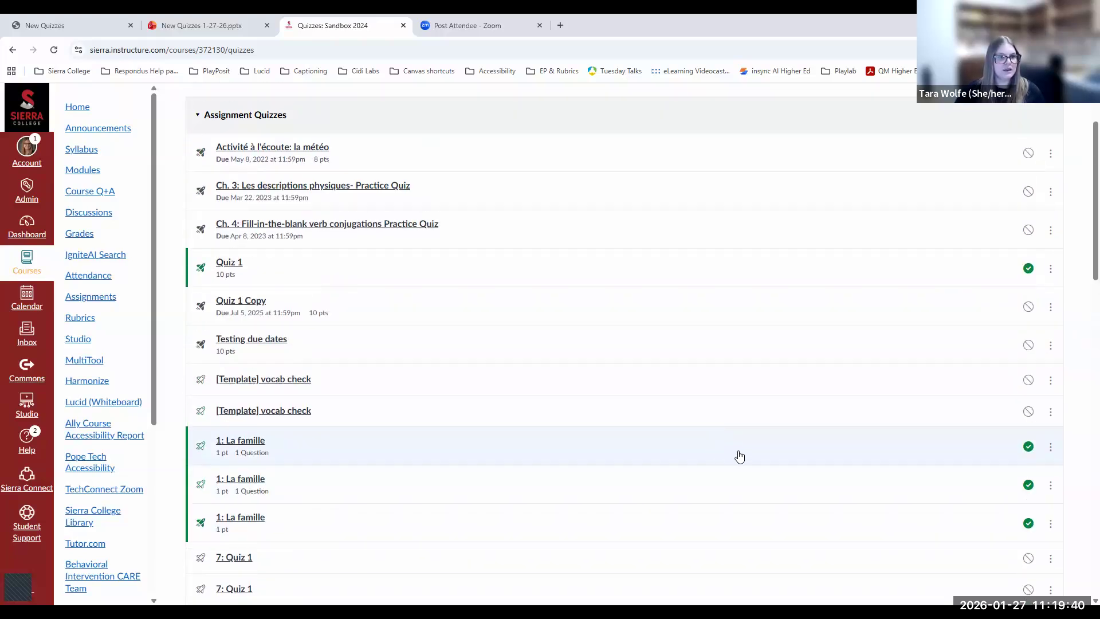
Migrate the Sample Classic Quiz (2 questions) to New Quizzes and find its copy in the list.
scroll(739, 457, "down", 6)
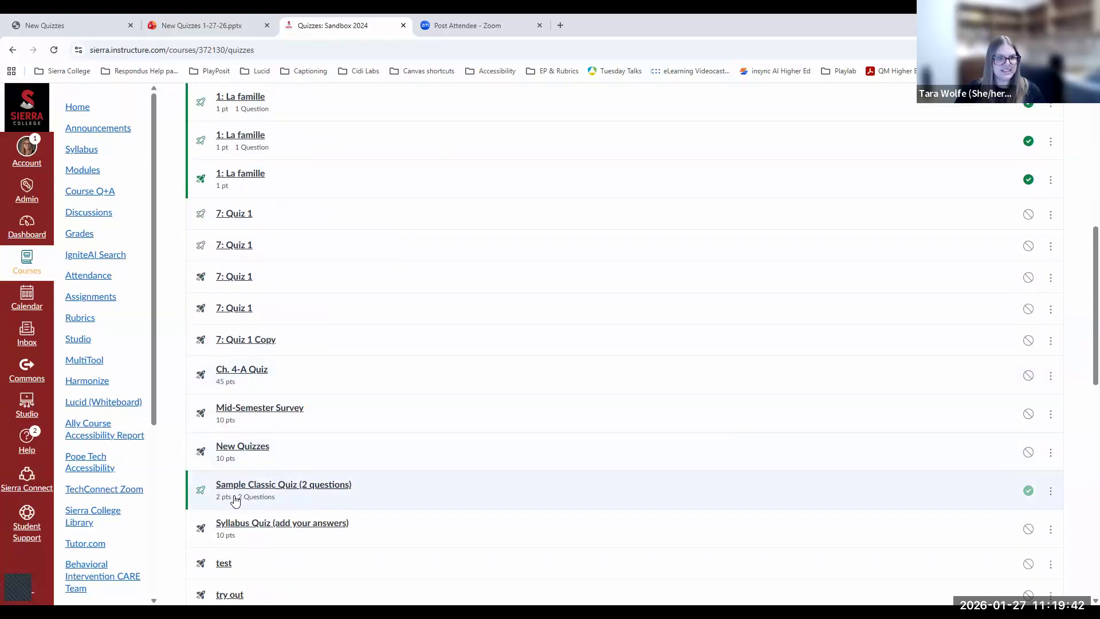
scroll(562, 487, "down", 4)
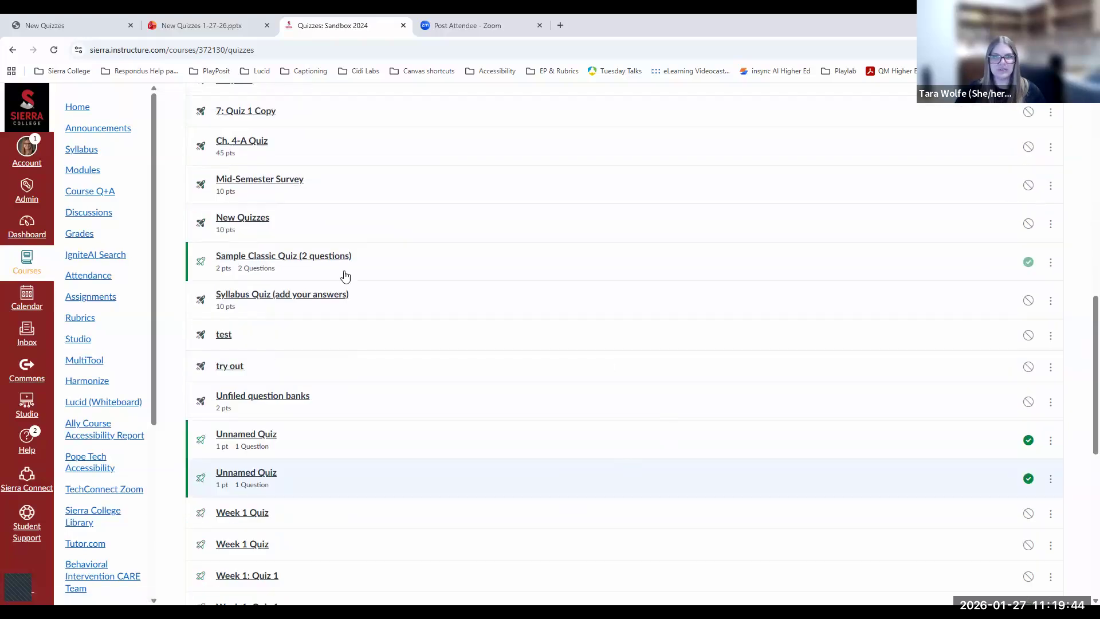
left_click(1052, 265)
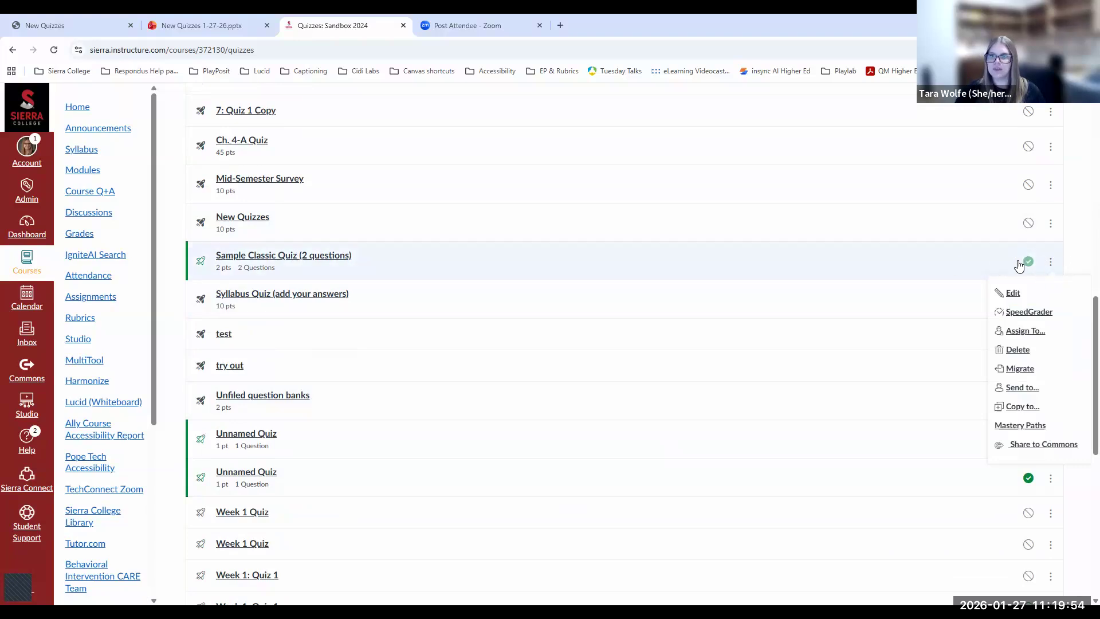
left_click(1038, 372)
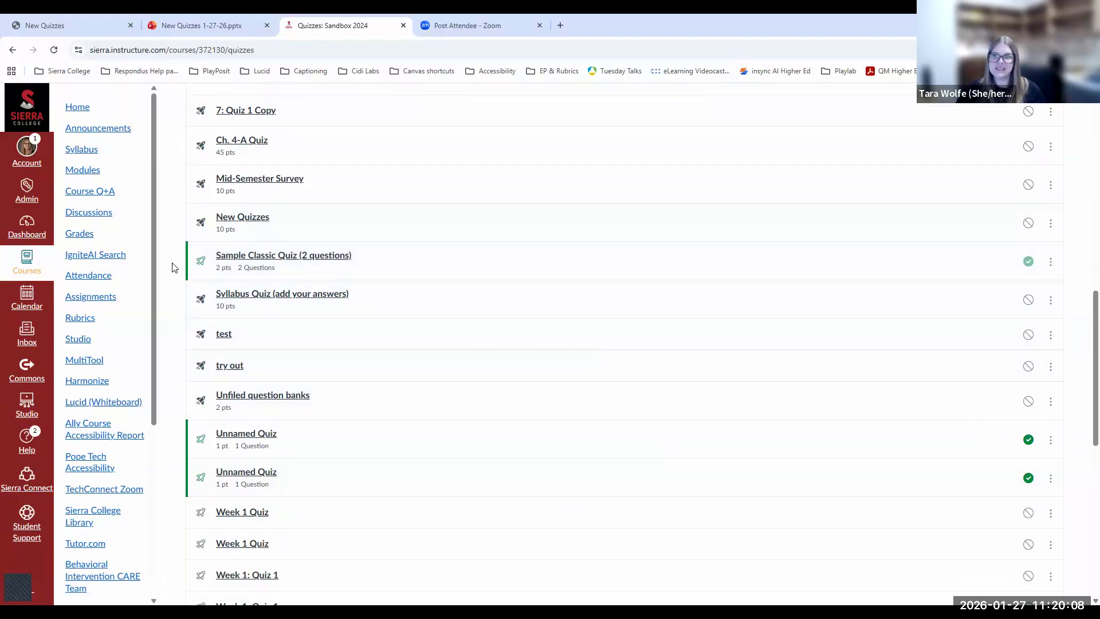
scroll(172, 267, "down", 8)
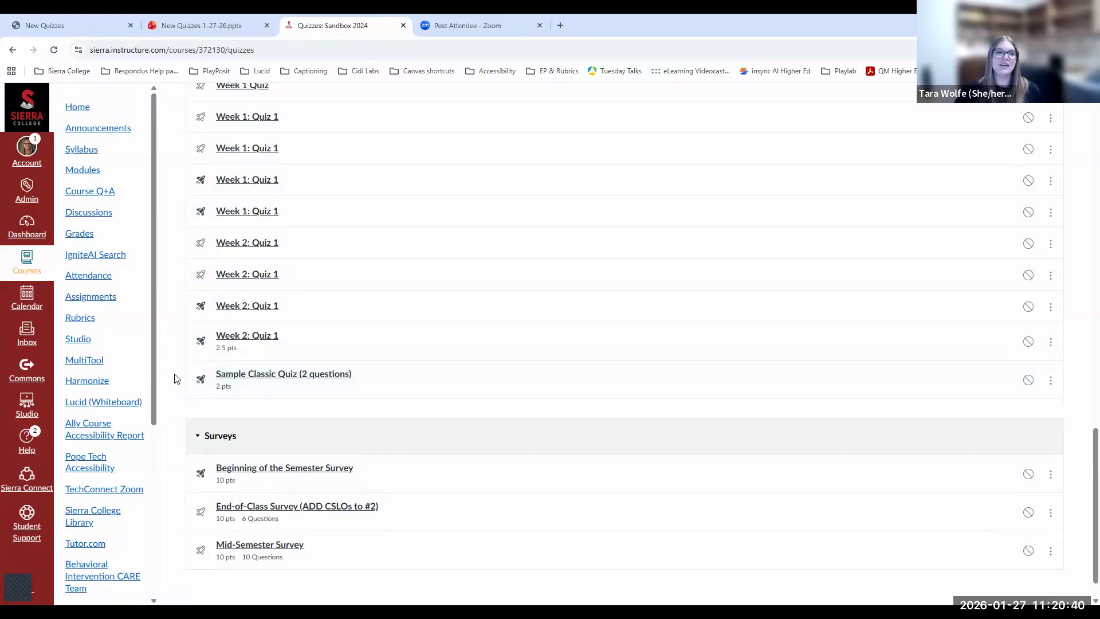
left_click(1051, 119)
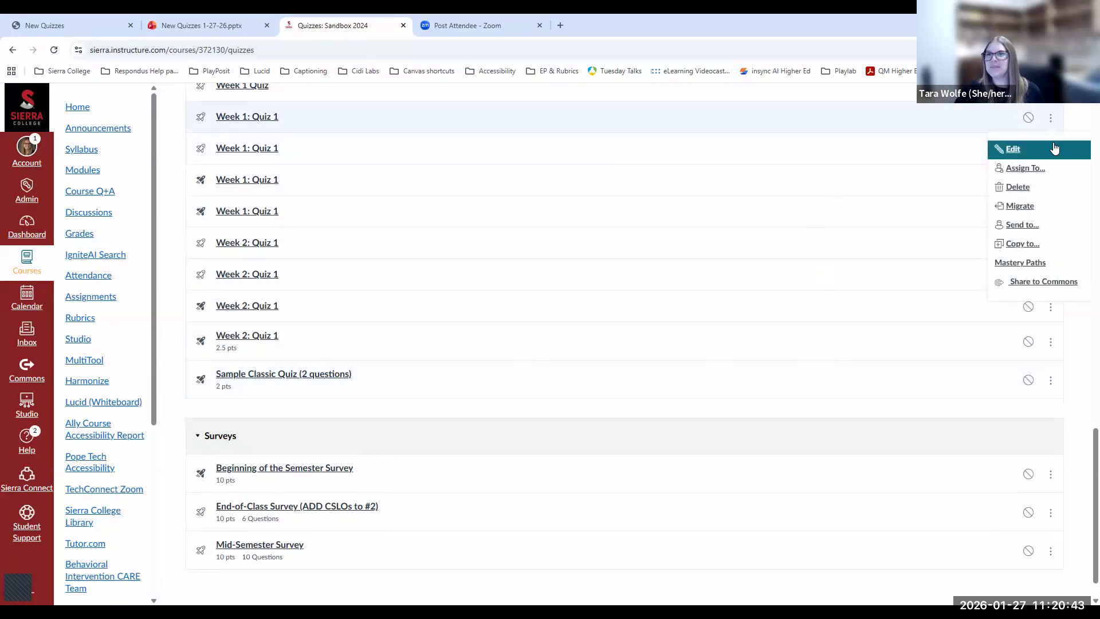
left_click(1051, 340)
left_click(1052, 371)
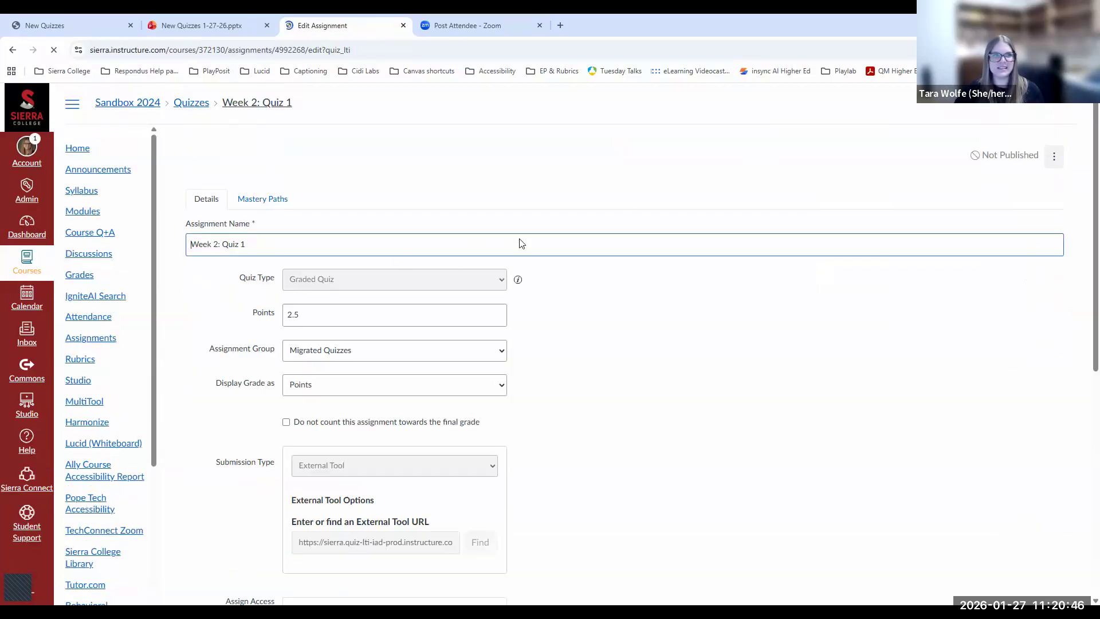
left_click(14, 51)
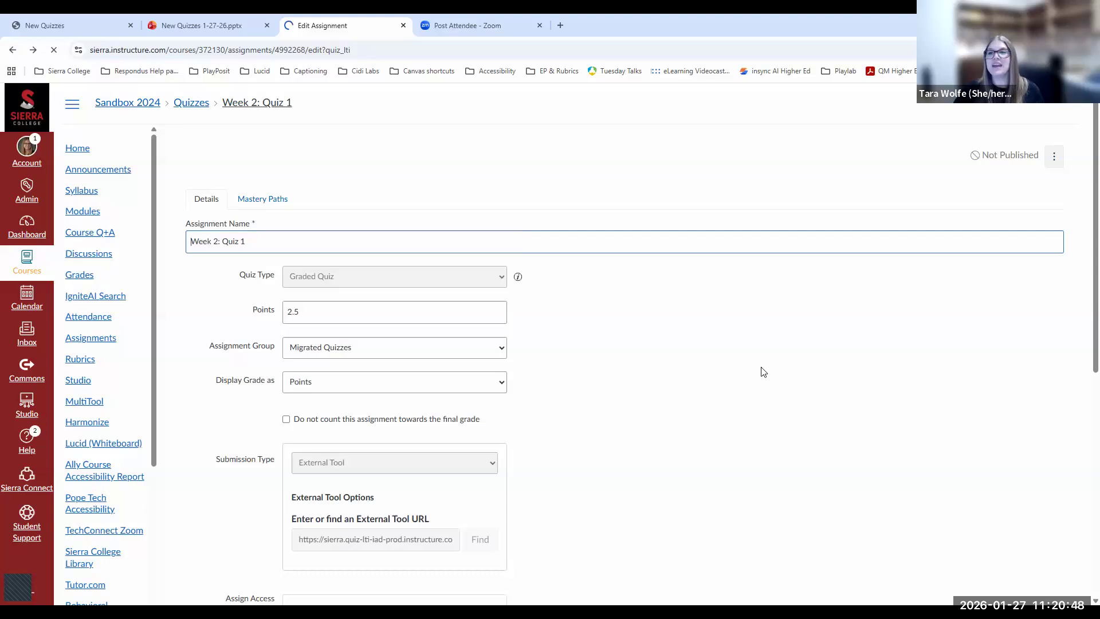
Open the edit page of the 2.5-point Week 2: Quiz 1.
scroll(590, 376, "up", 6)
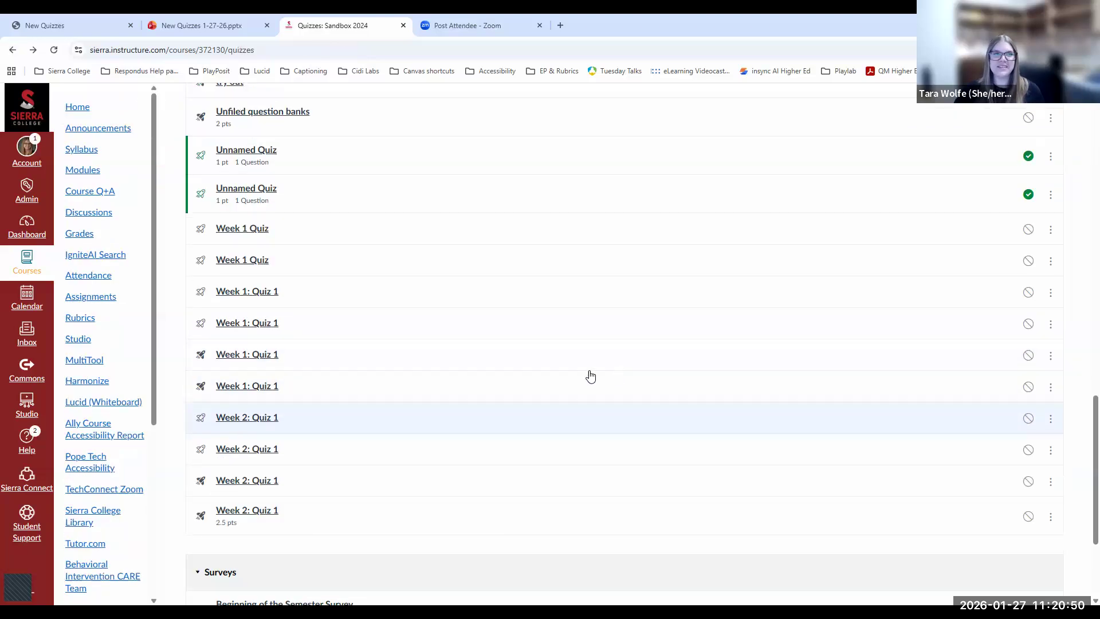
scroll(471, 374, "up", 8)
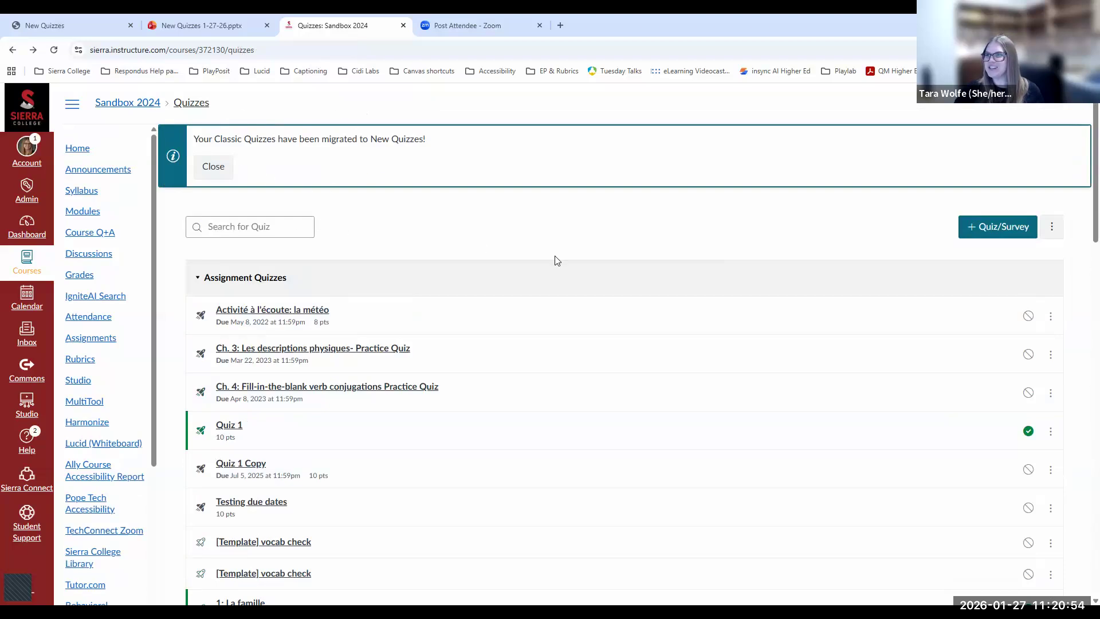
left_click_drag(1096, 189, 1070, 551)
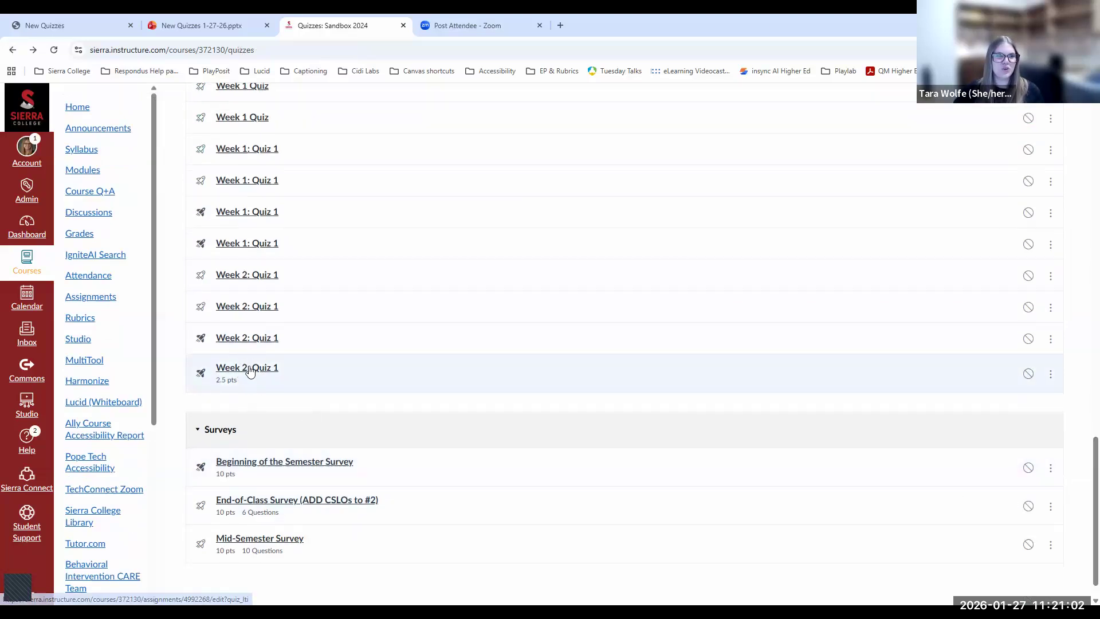
left_click(228, 371)
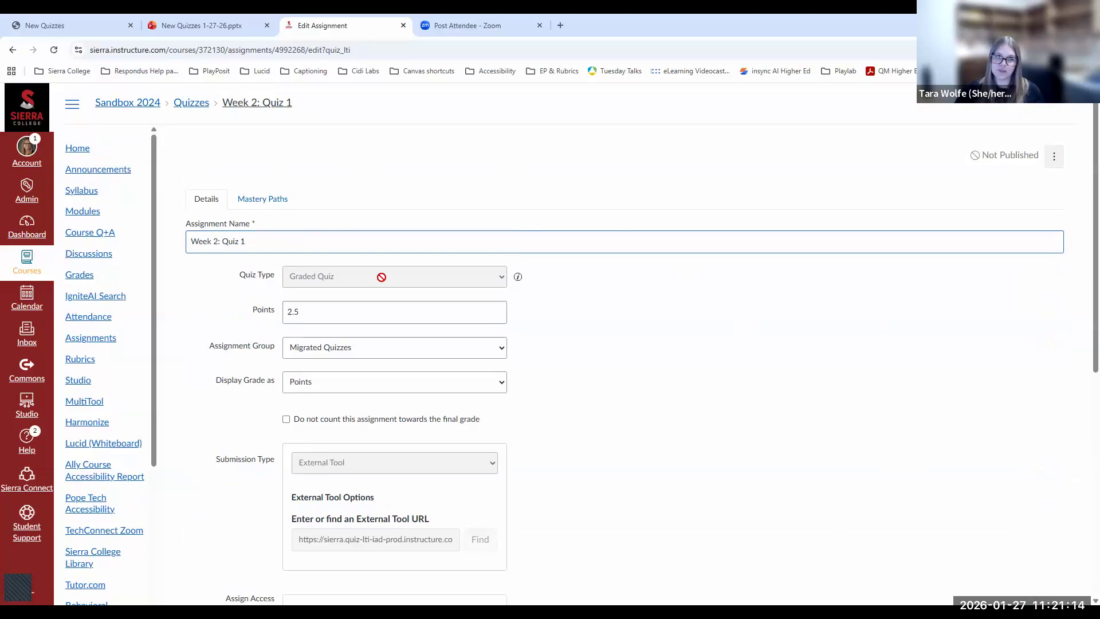
Review the quiz's detail settings, including quiz type, the Display Grade as options, assigned access dates and rubric options.
mouse_move(519, 279)
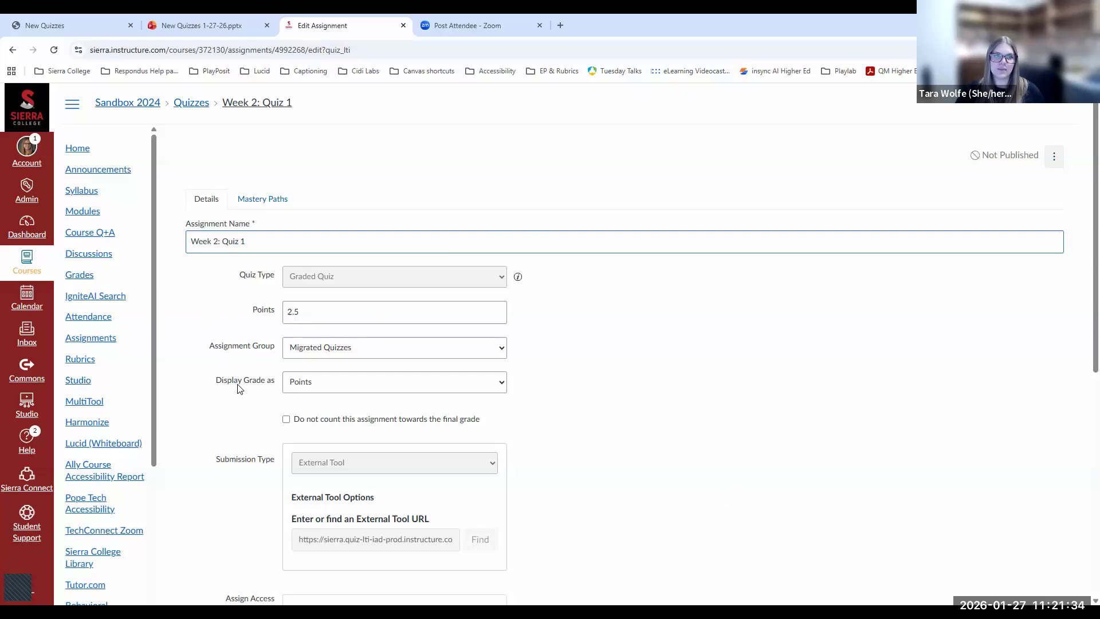
left_click(361, 389)
left_click(597, 381)
scroll(607, 369, "down", 4)
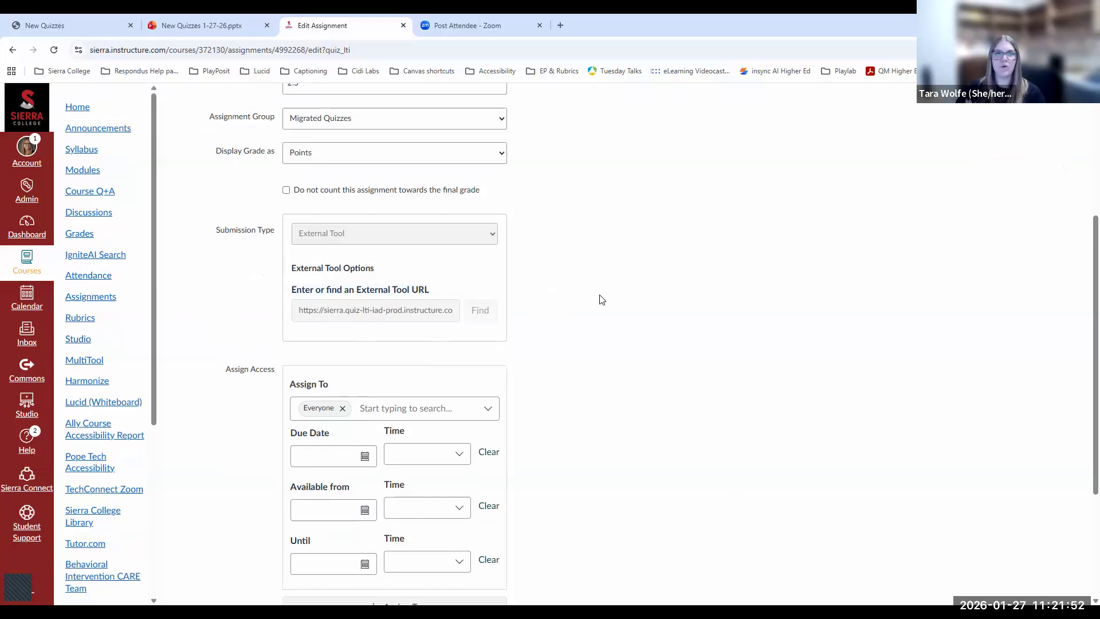
scroll(579, 310, "down", 3)
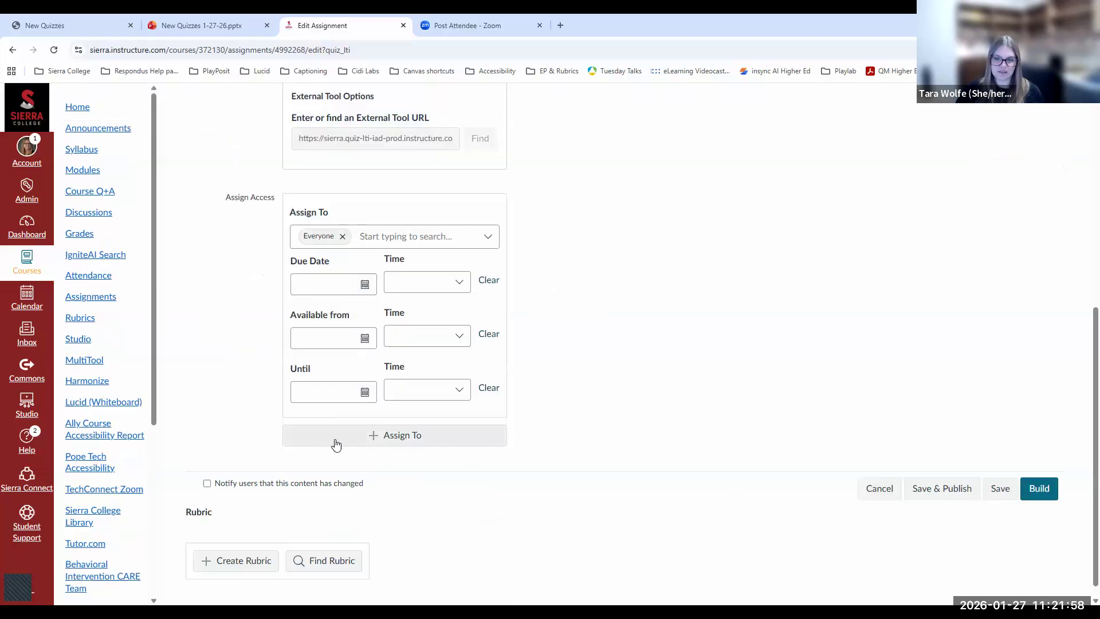
scroll(585, 246, "up", 7)
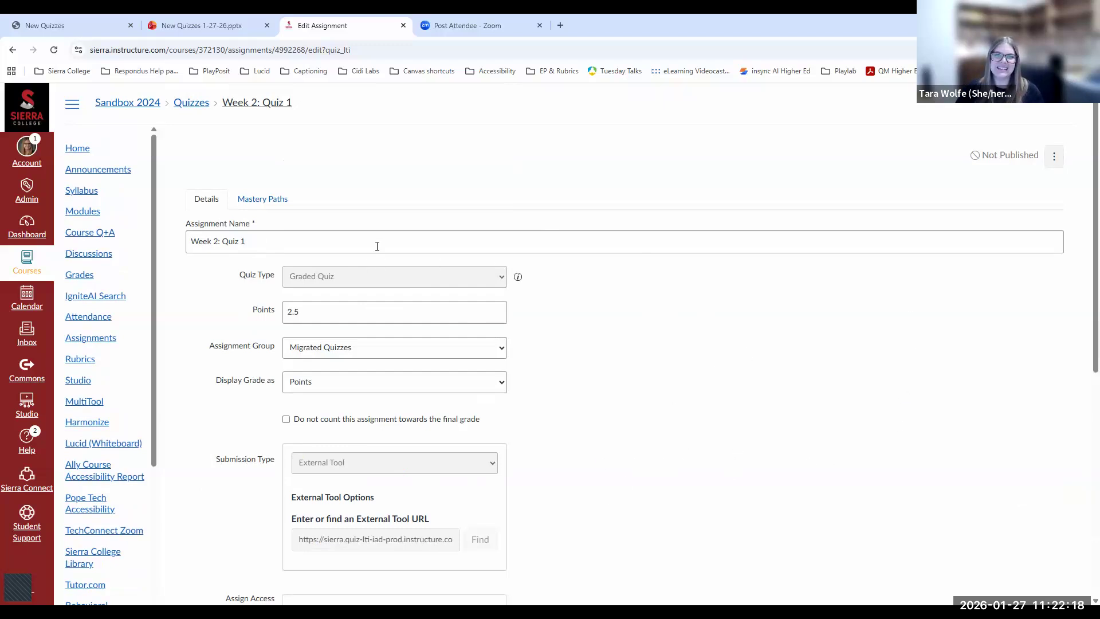
Open Week 2: Quiz 1 in the Build view and look over its instructions.
scroll(754, 436, "down", 1)
scroll(908, 379, "down", 6)
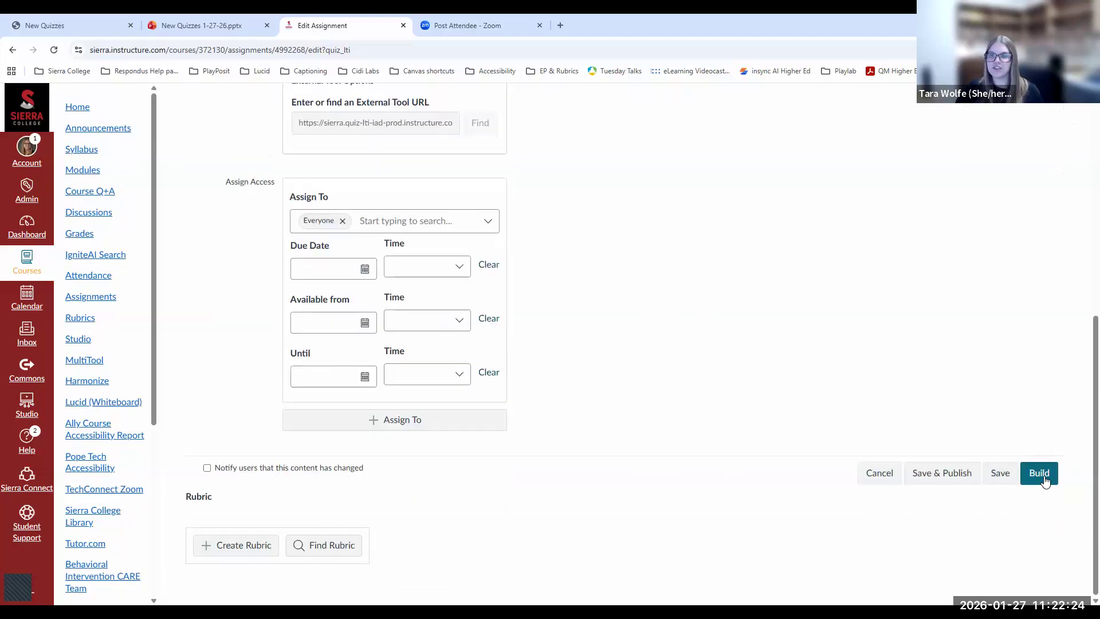
left_click(1042, 476)
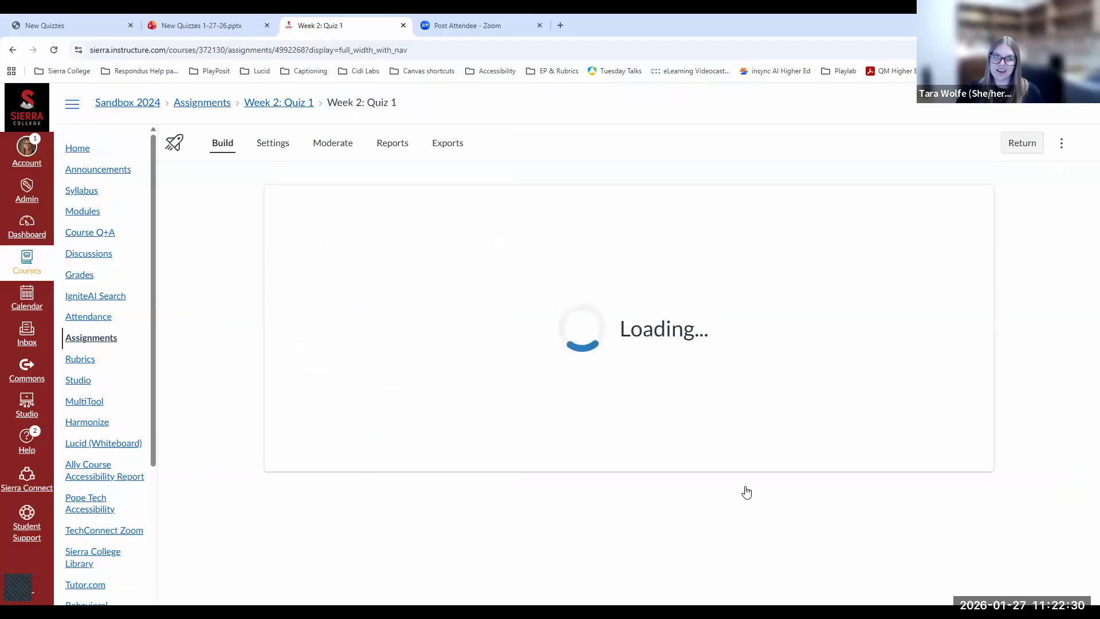
scroll(668, 388, "down", 2)
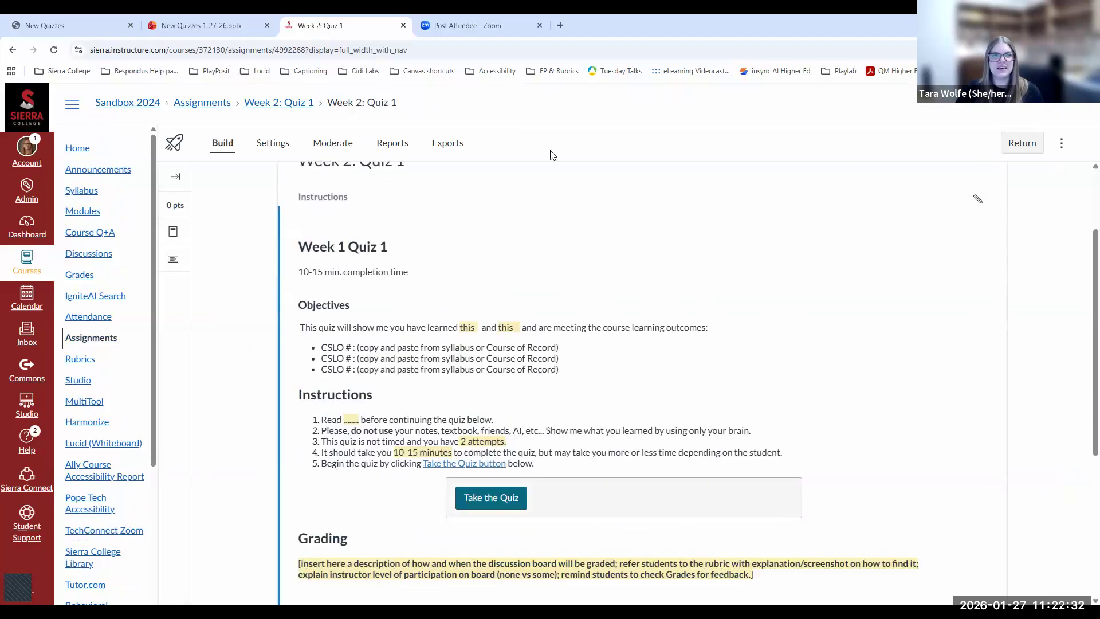
scroll(459, 553, "up", 2)
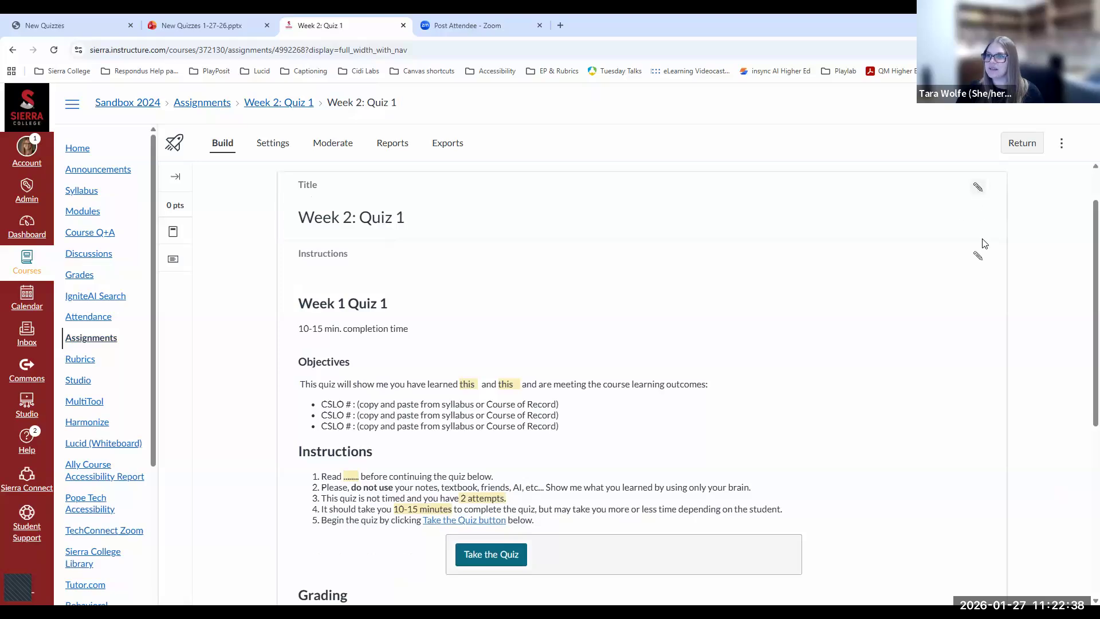
In the quiz instructions, delete the "(Links to an external site.)" text and leftover blank lines between the Additional Resources links.
left_click(978, 255)
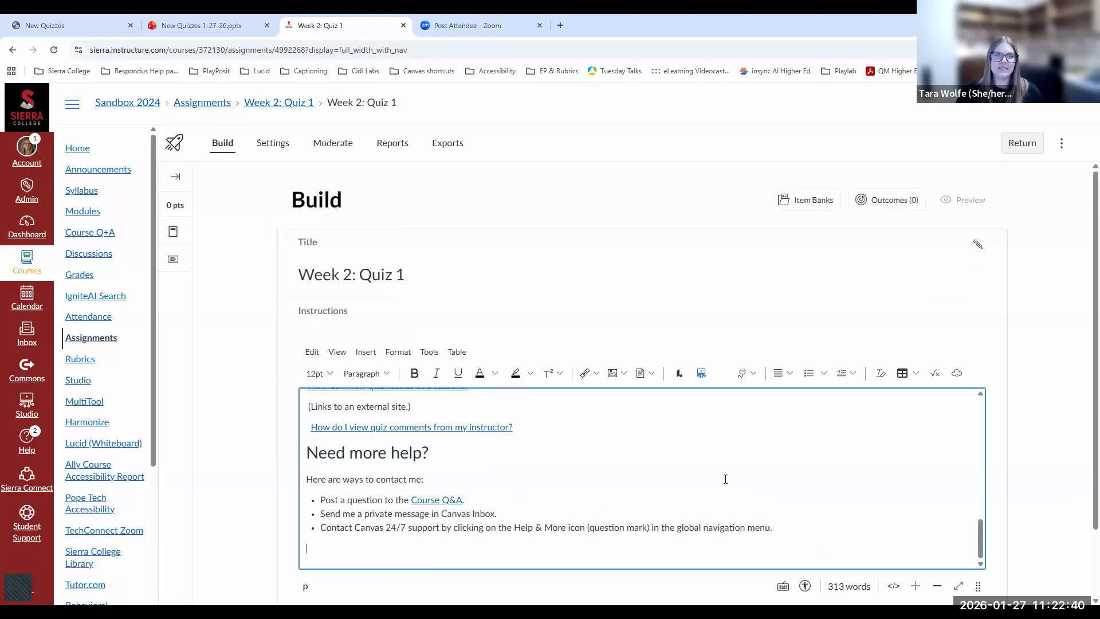
scroll(574, 502, "up", 5)
scroll(447, 504, "down", 2)
left_click_drag(412, 480, 286, 458)
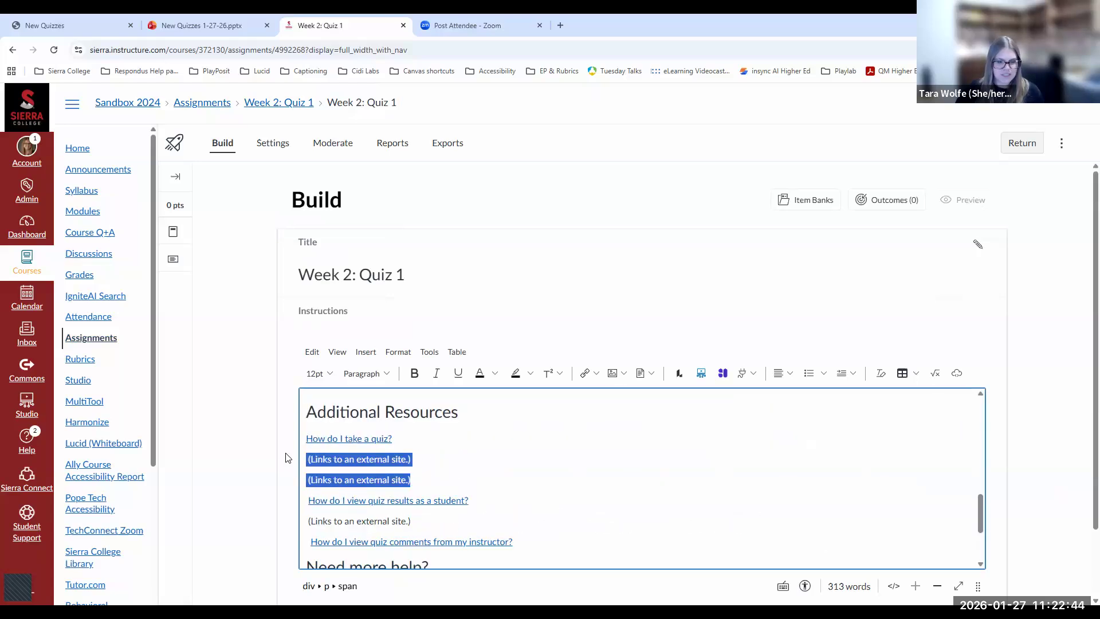
key("BackSpace")
left_click_drag(421, 503, 287, 494)
key("BackSpace")
left_click(397, 460)
key("Delete")
left_click(393, 479)
key("Delete")
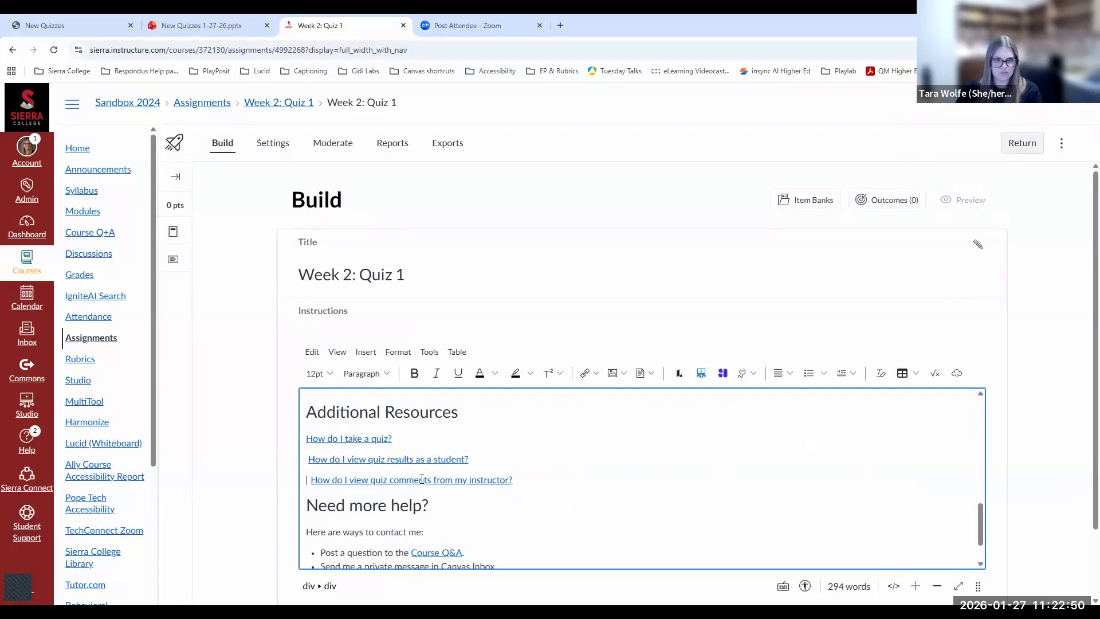
Check the Grading, Instructions and Need more help sections of the quiz instructions and save the edited text.
scroll(486, 495, "up", 3)
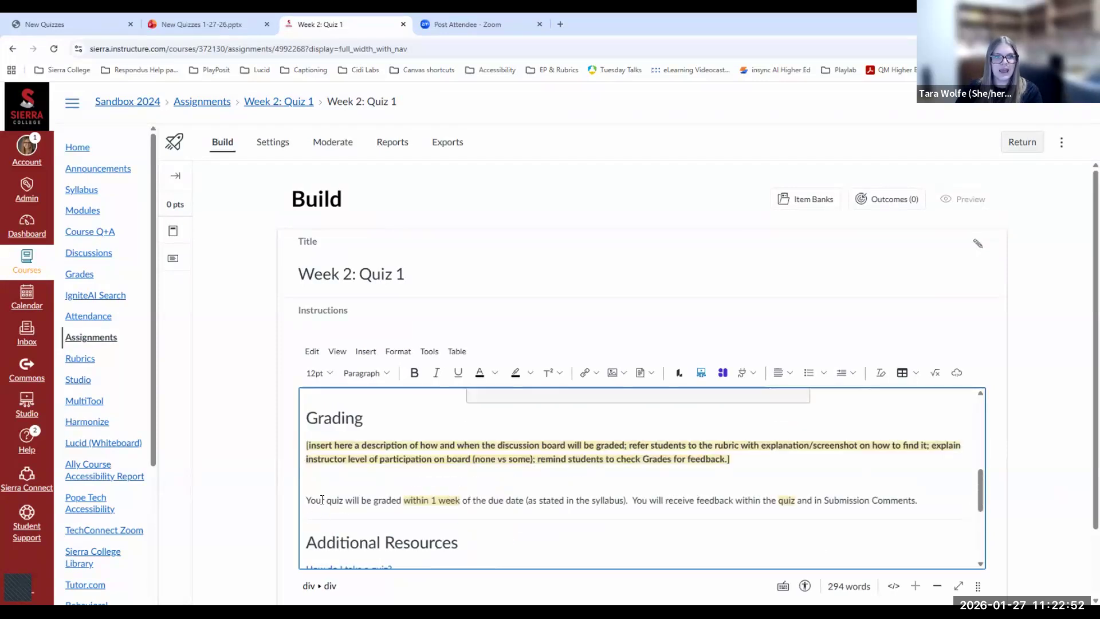
scroll(766, 487, "up", 1)
left_click_drag(729, 501, 306, 486)
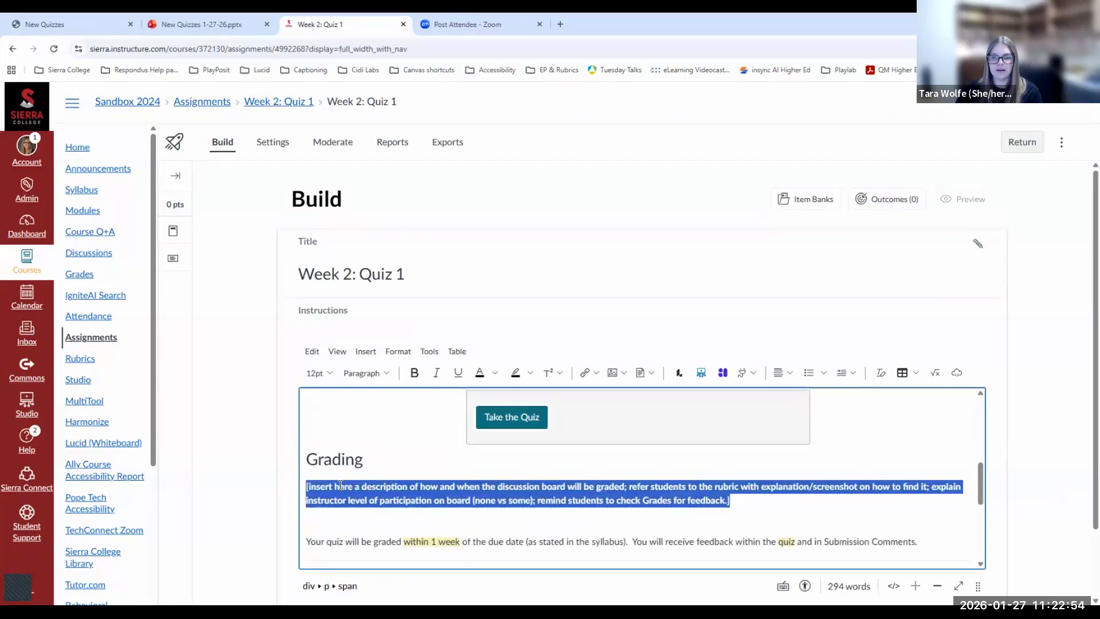
left_click(532, 522)
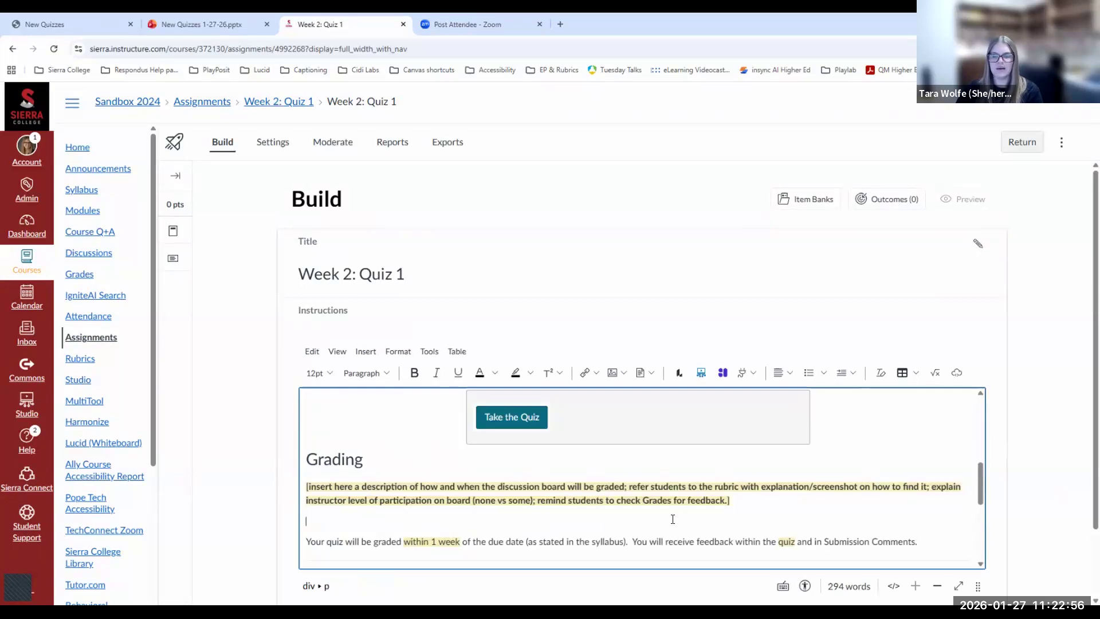
scroll(557, 430, "up", 3)
scroll(845, 466, "down", 10)
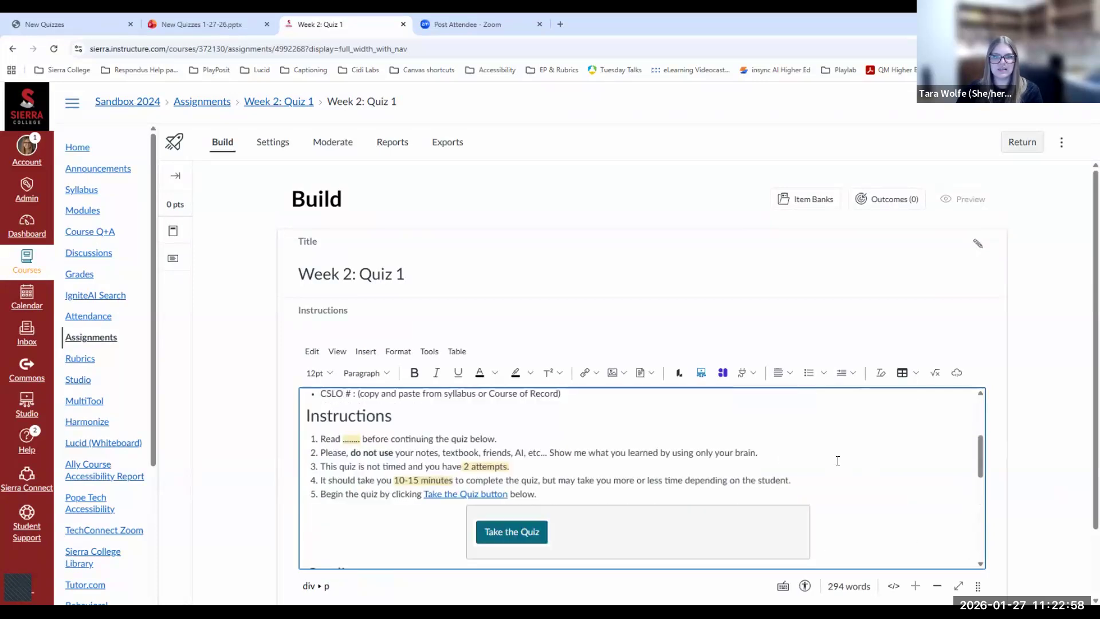
scroll(728, 431, "down", 3)
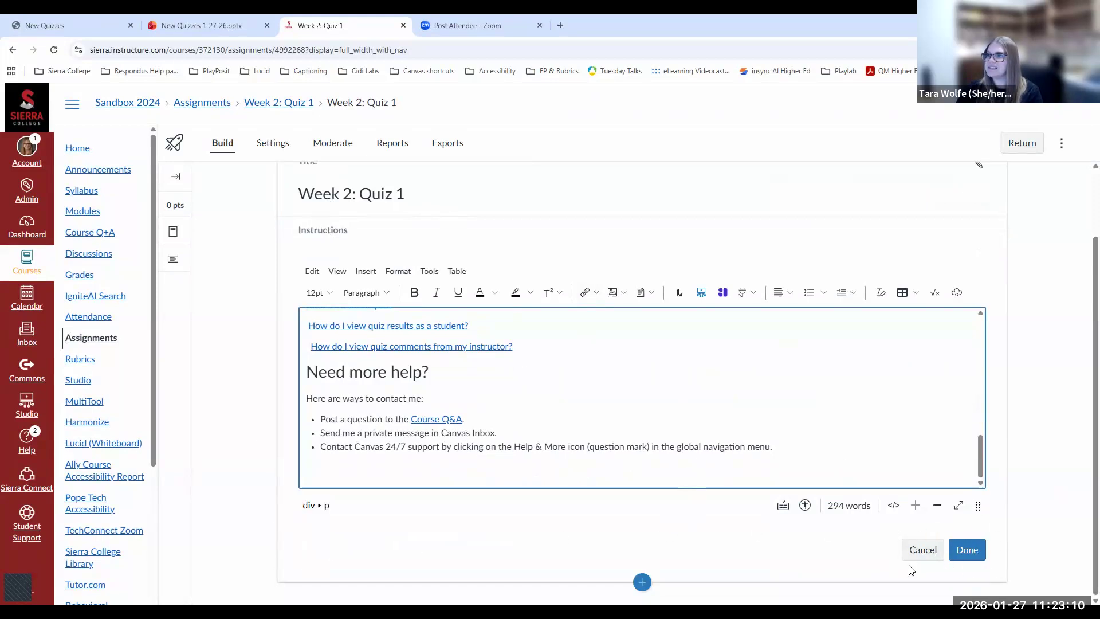
left_click(966, 550)
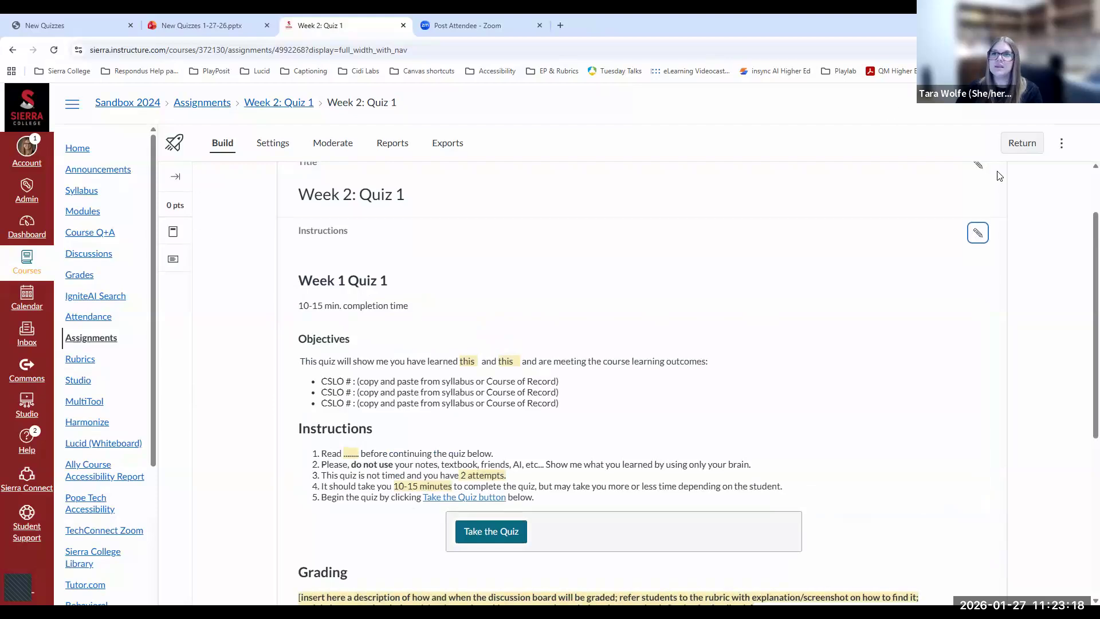
Look over the saved quiz instructions and reopen their editor to check the end of the text.
scroll(1059, 240, "up", 2)
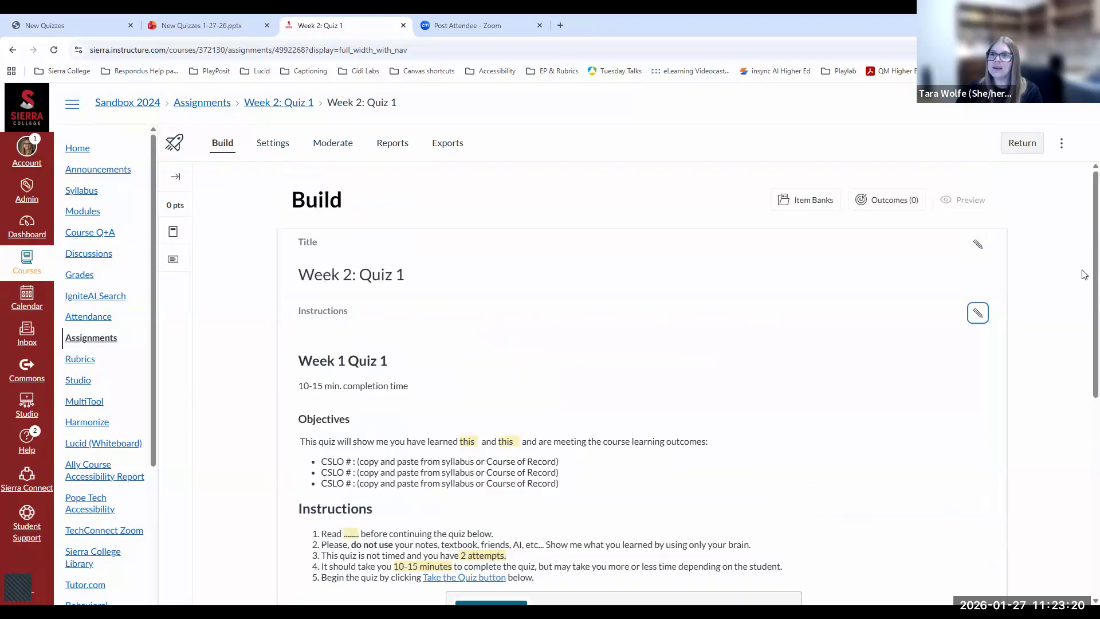
scroll(1085, 336, "down", 6)
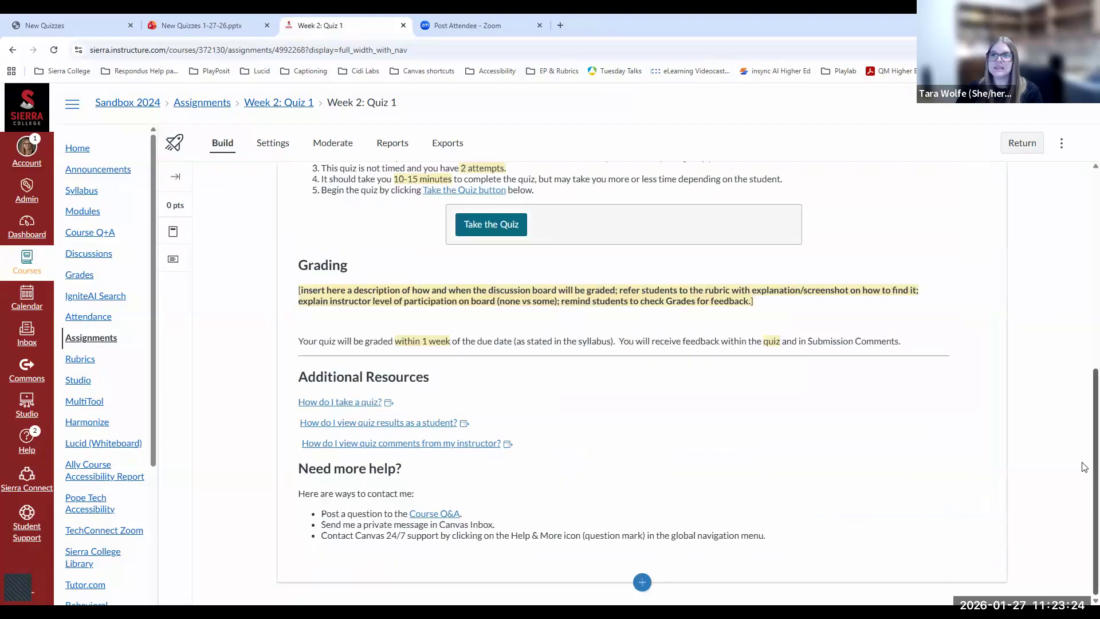
scroll(1085, 438, "up", 6)
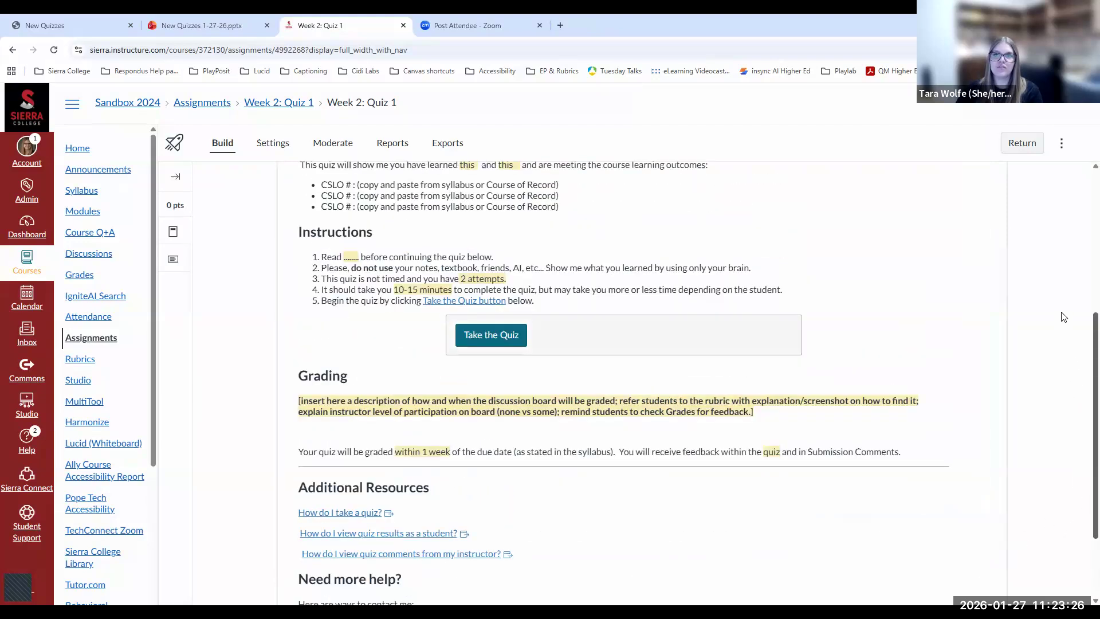
left_click(978, 227)
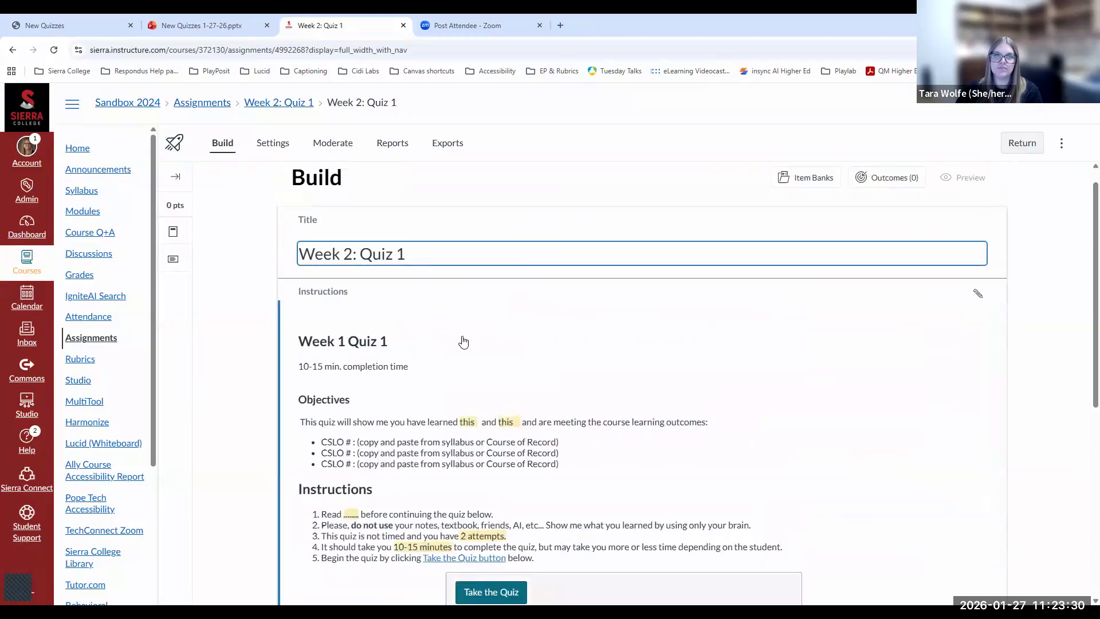
left_click(978, 293)
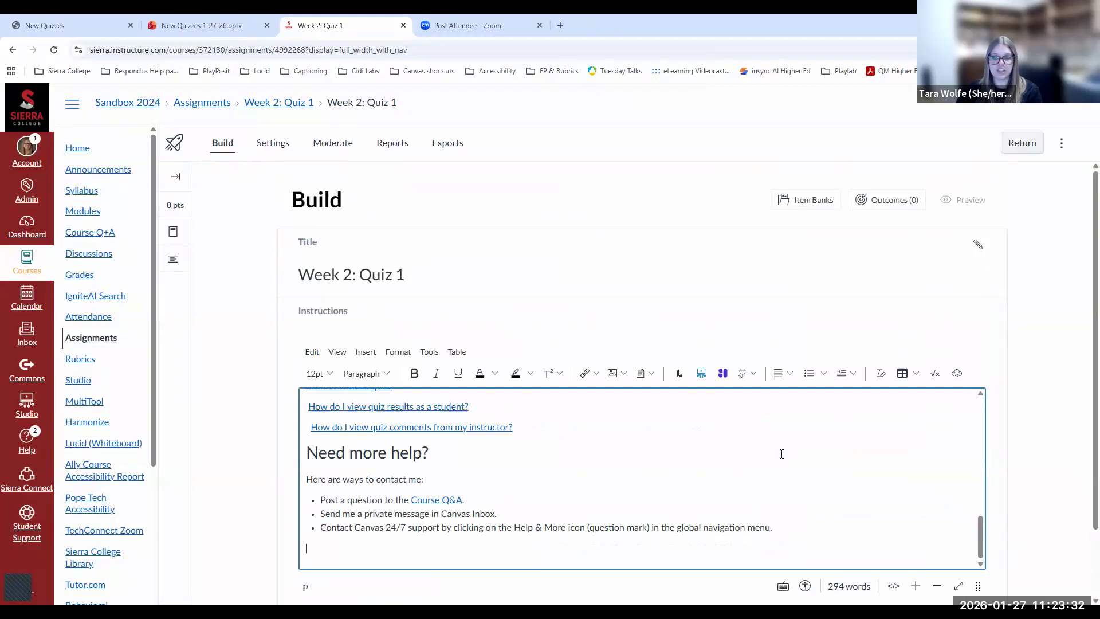
scroll(781, 454, "down", 2)
left_click(974, 556)
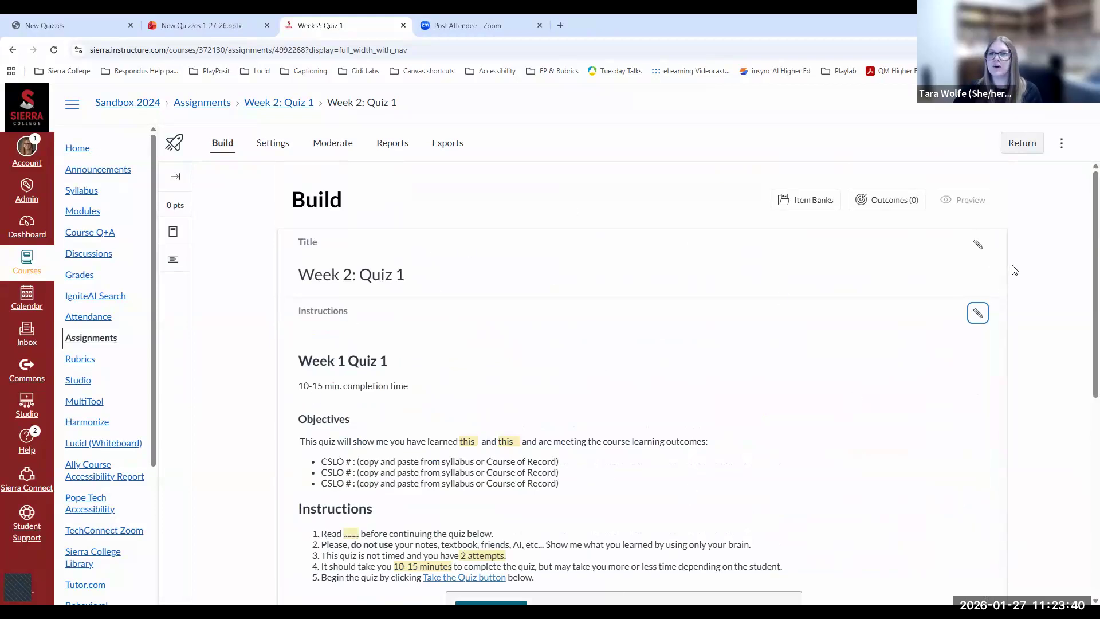
Leave the quiz builder and browse the course's Quizzes list for another New Quiz to show.
left_click(1022, 144)
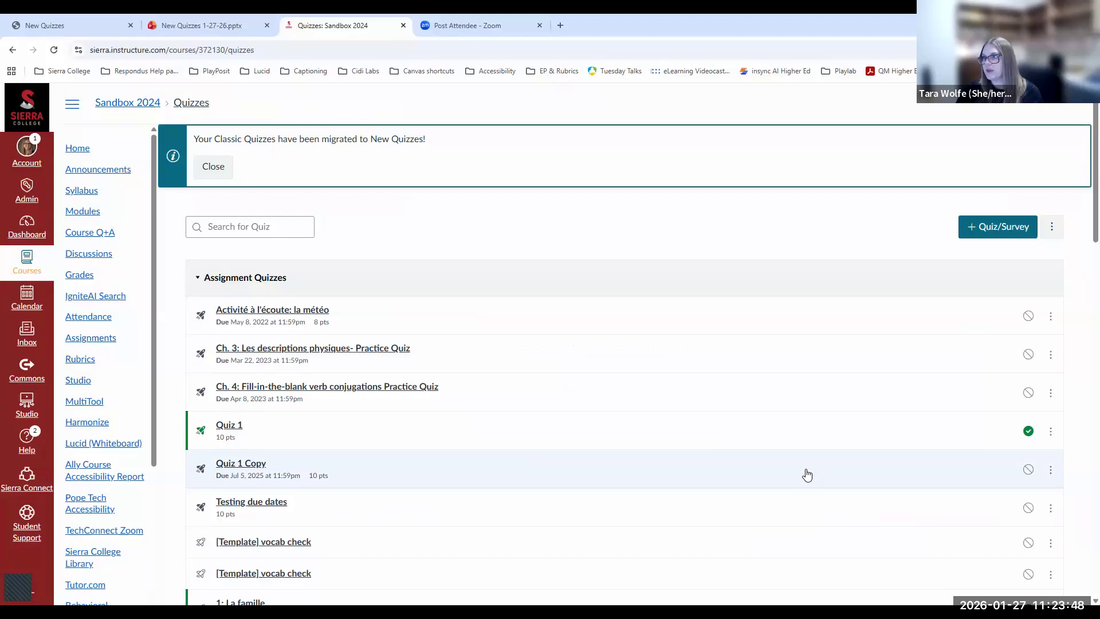
scroll(739, 447, "down", 6)
scroll(725, 422, "down", 3)
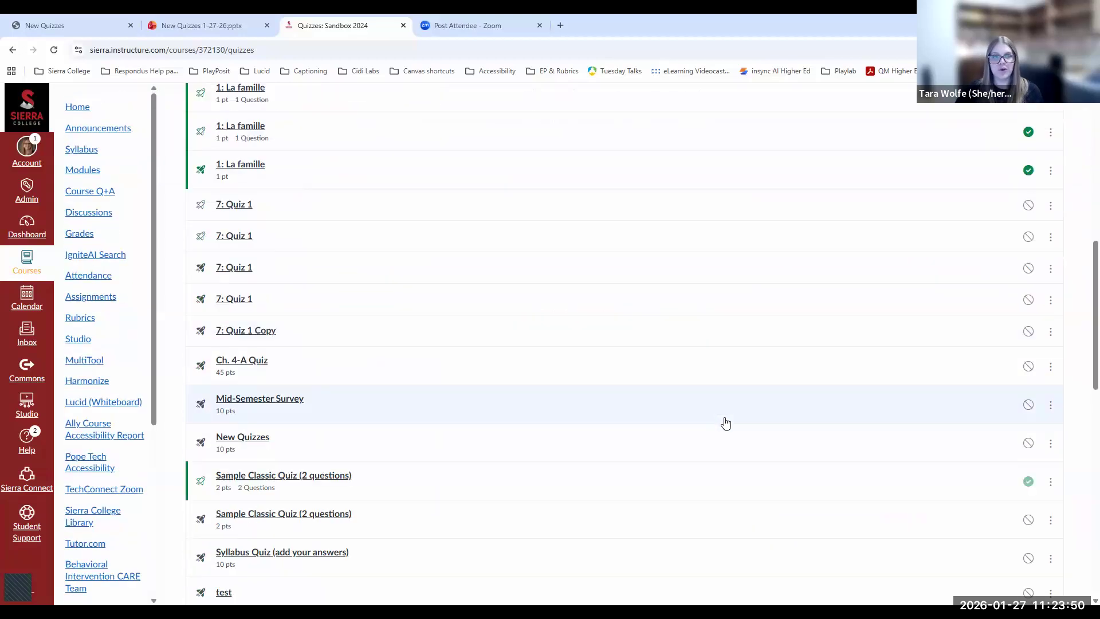
scroll(609, 482, "down", 6)
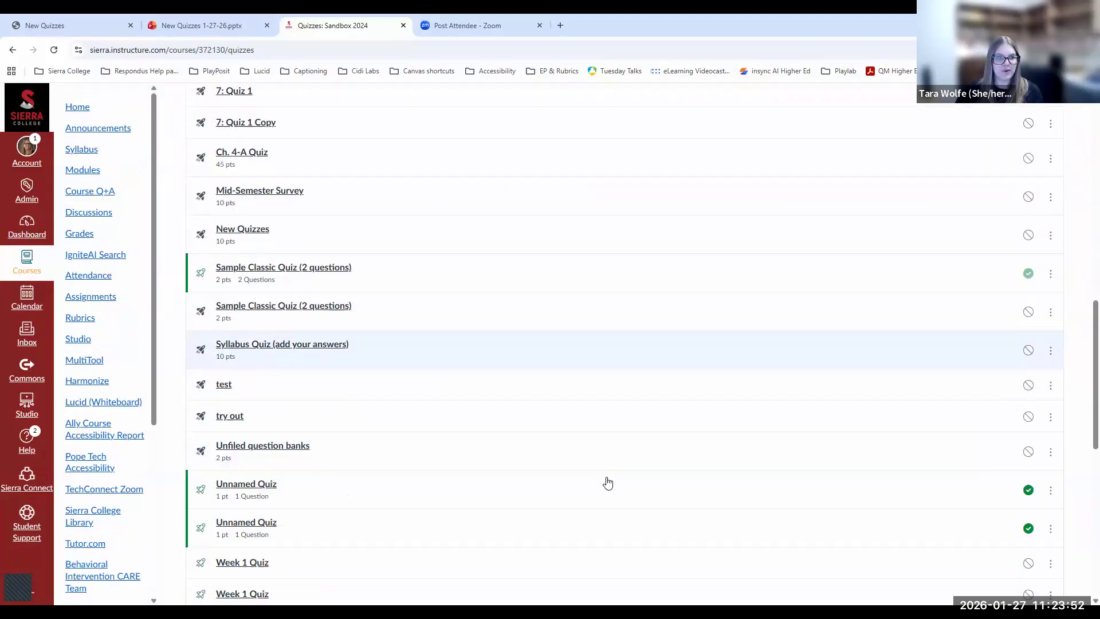
scroll(555, 511, "down", 3)
scroll(511, 526, "up", 9)
scroll(510, 511, "up", 4)
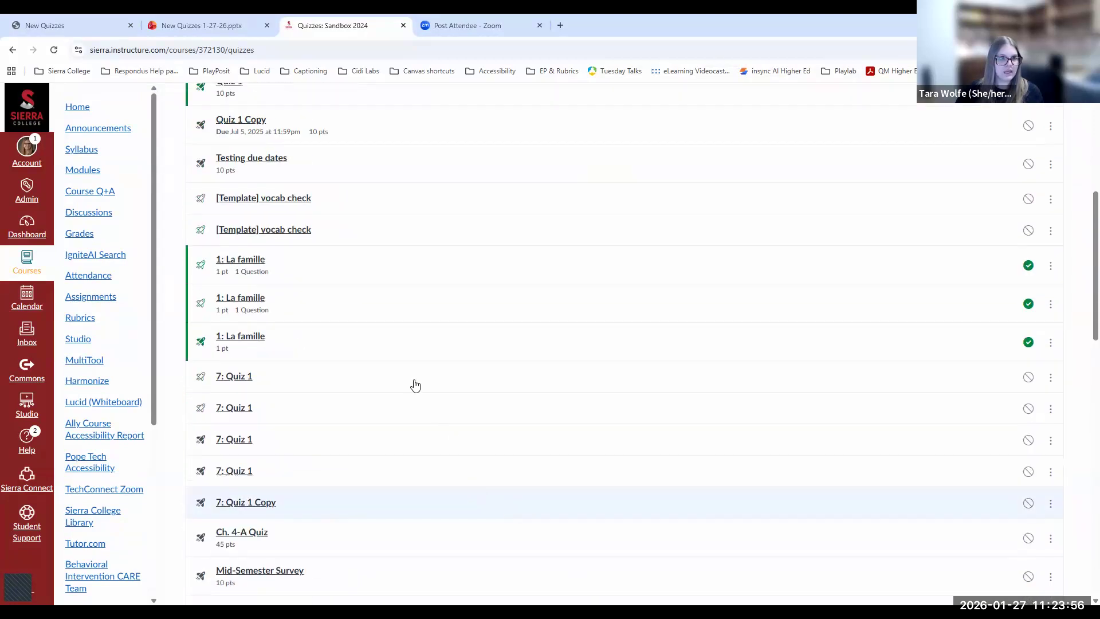
Open the published New Quiz version of 1: La famille in the Build view.
left_click(232, 341)
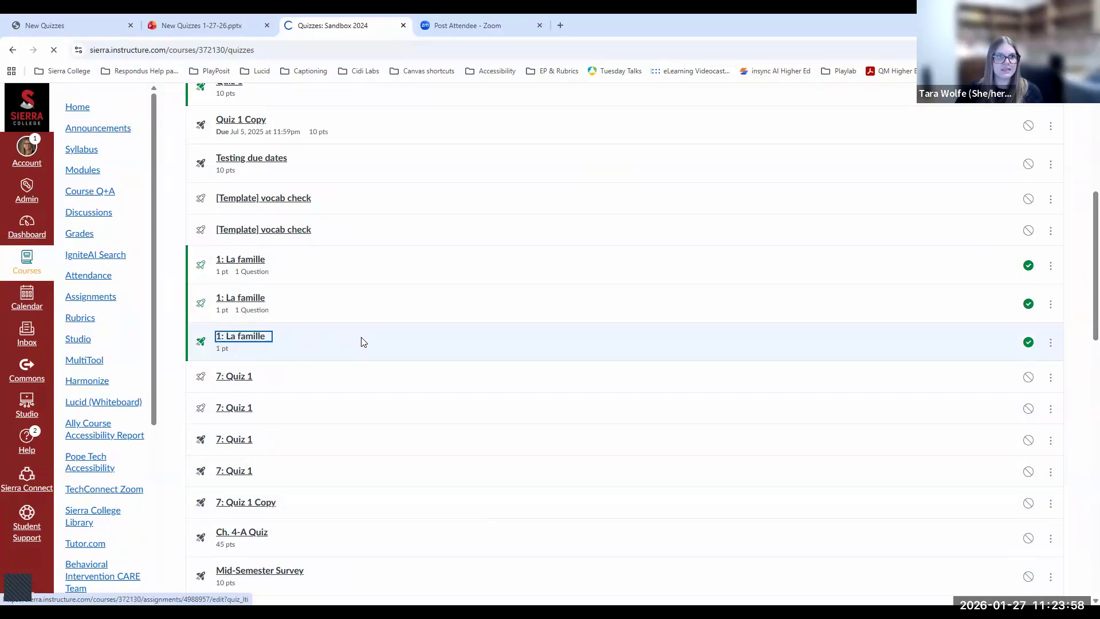
left_click(1054, 157)
left_click(1054, 156)
scroll(922, 421, "down", 6)
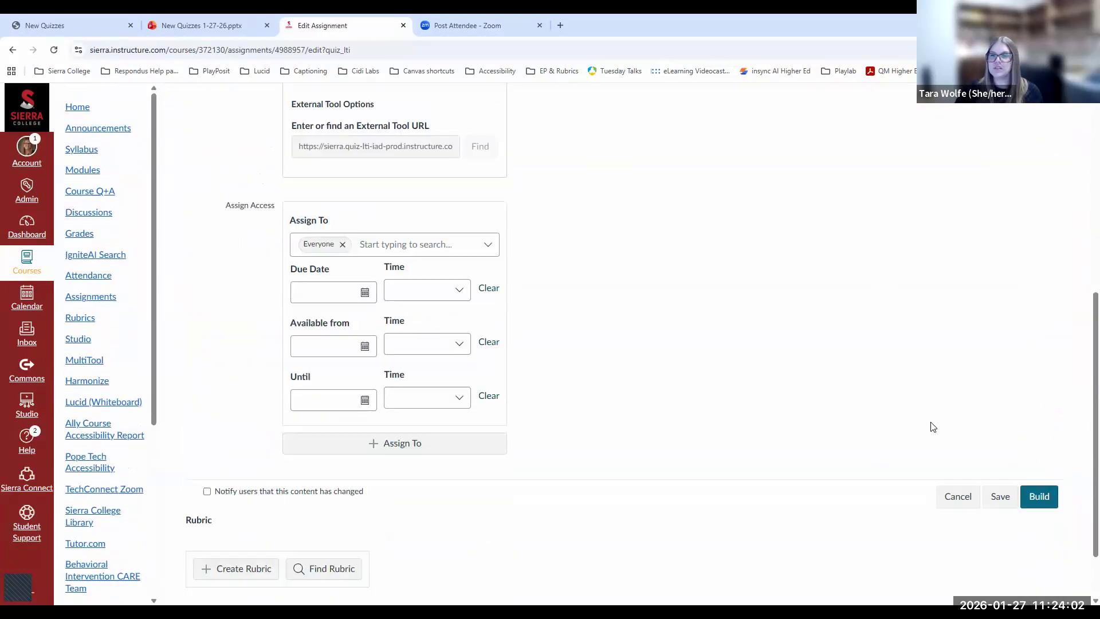
left_click(1039, 492)
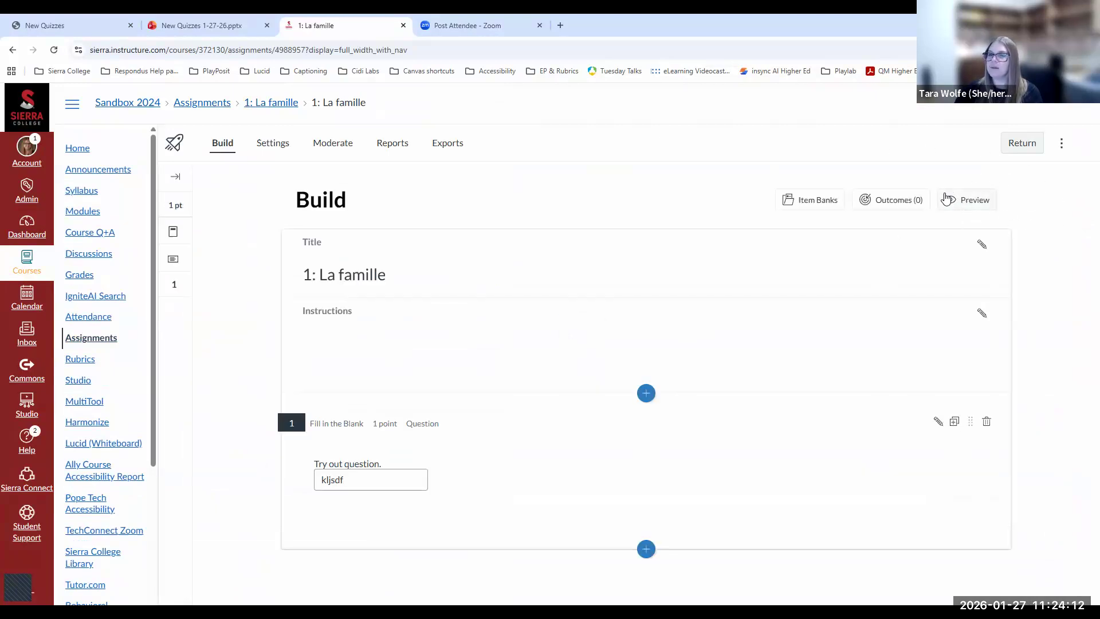
Preview the quiz as a student, submit "asdj;flk" as the fill-in-the-blank answer, and exit the preview.
left_click(972, 205)
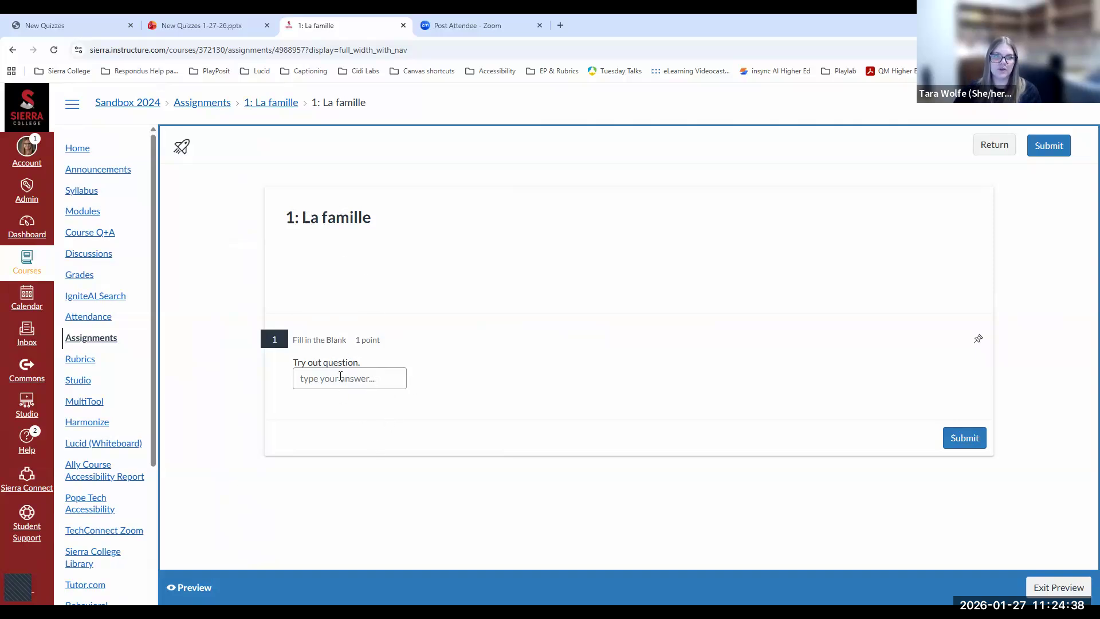
left_click(314, 379)
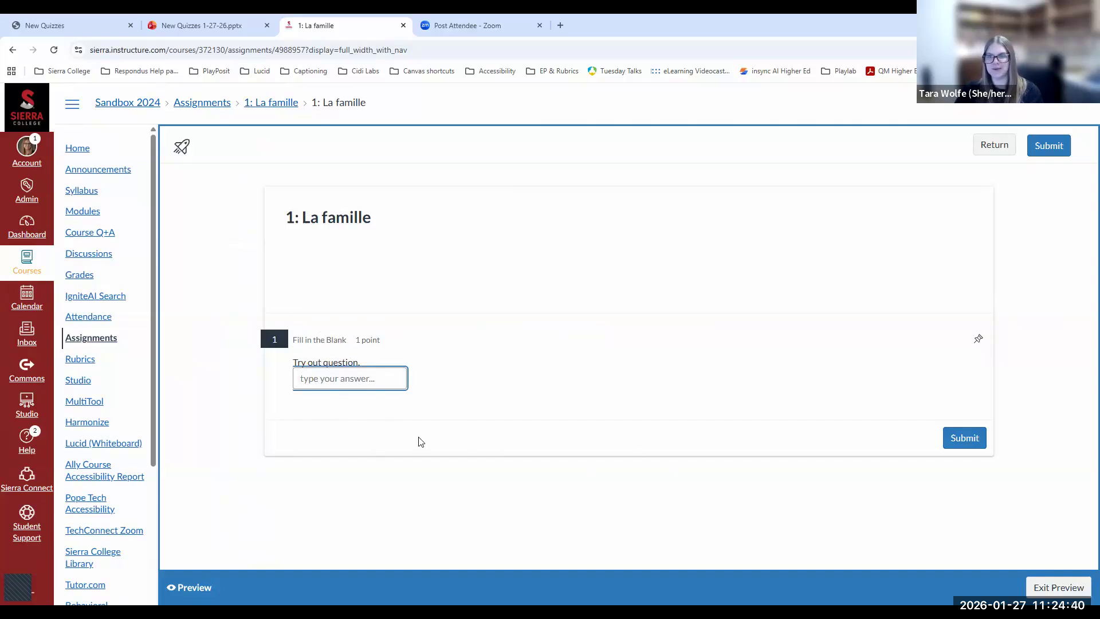
type("asdj;flk")
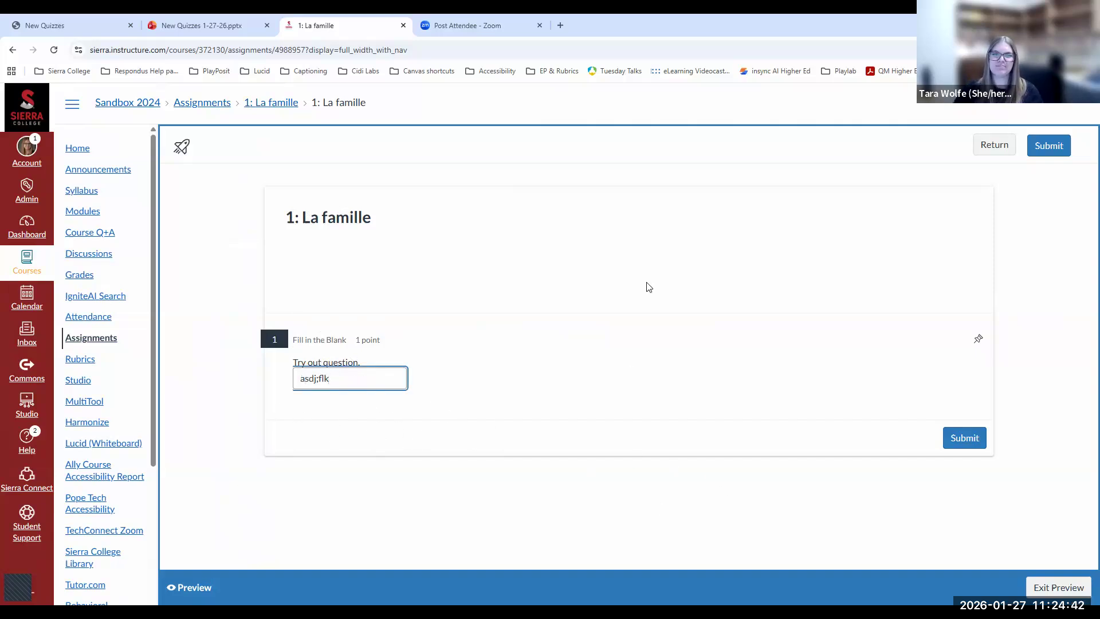
left_click(966, 439)
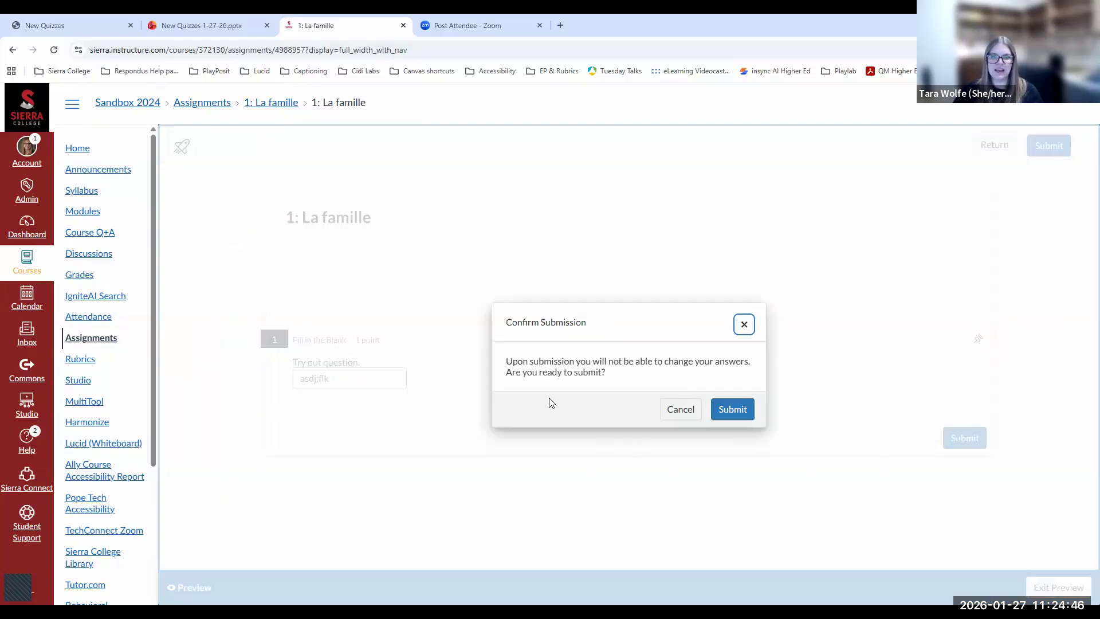
left_click(736, 412)
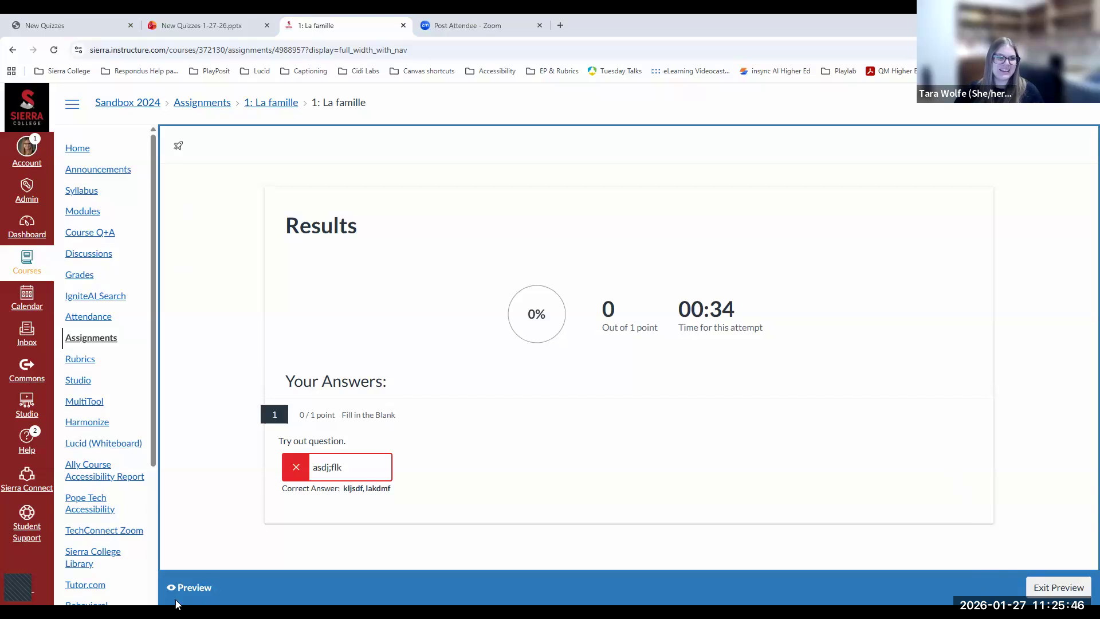
left_click(1058, 587)
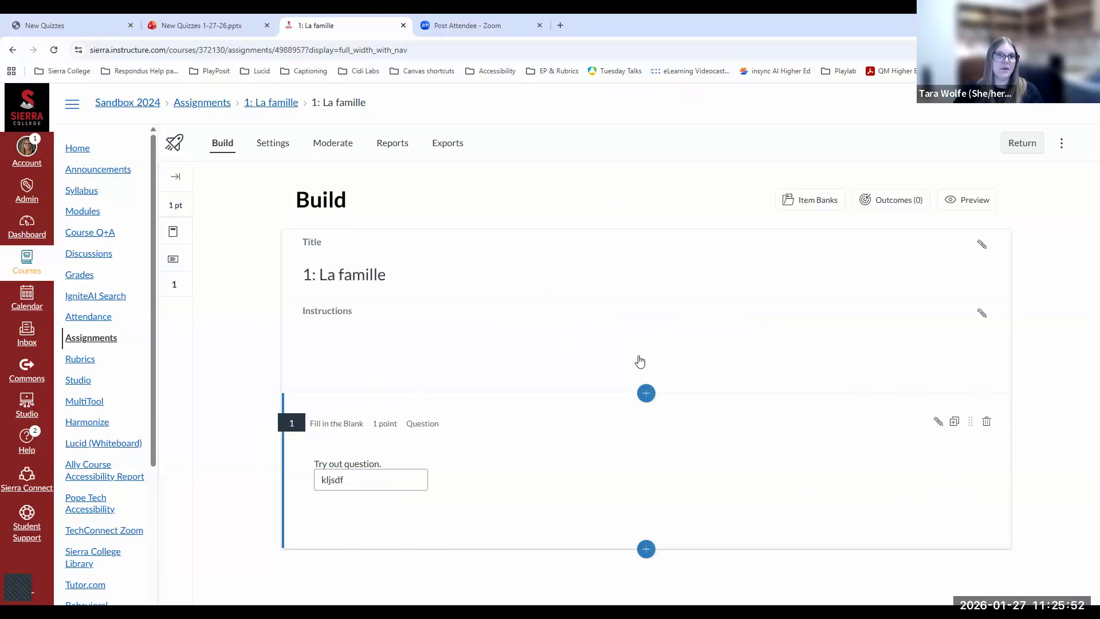
Look over the insertable question types and check the Positives of New Quizzes slide in the New Quizzes 1-27-26 PowerPoint presentation.
left_click(646, 550)
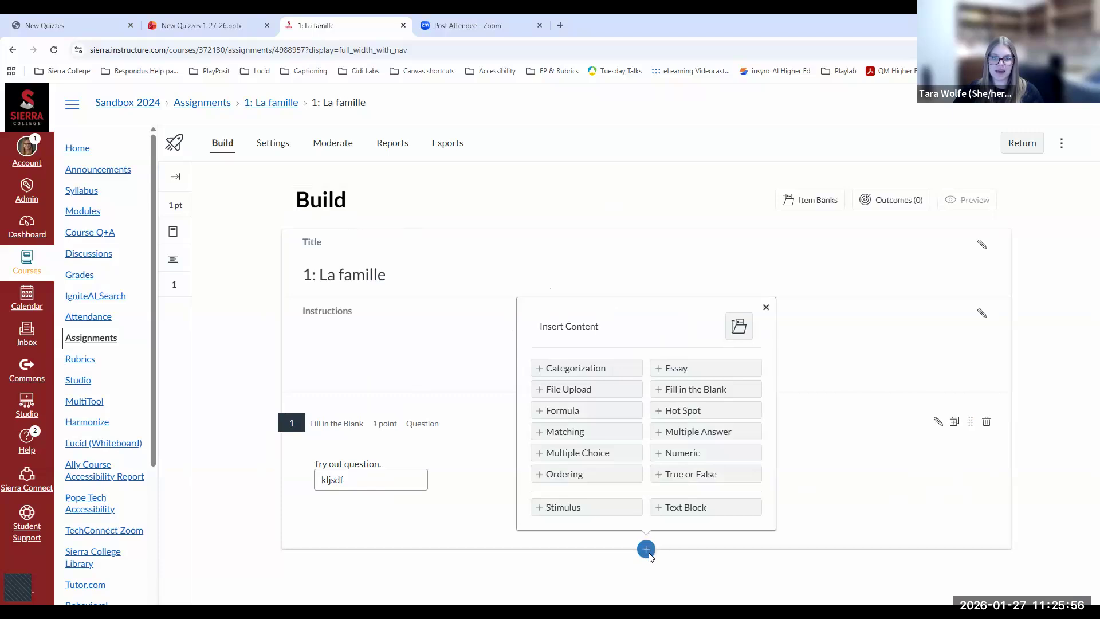
left_click(715, 569)
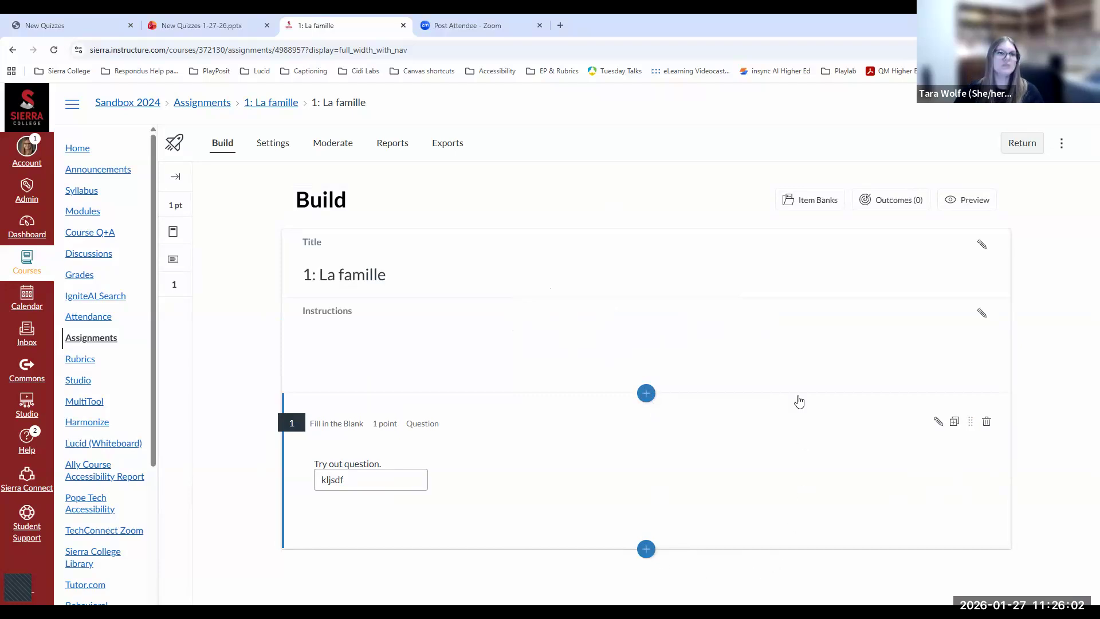
left_click(194, 26)
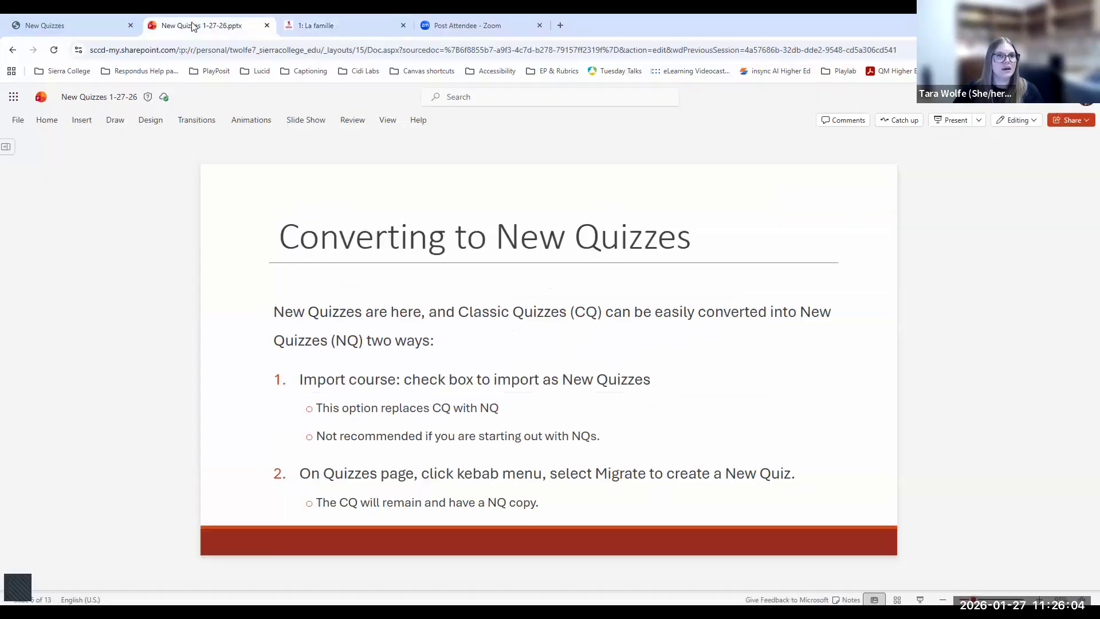
scroll(952, 413, "down", 1)
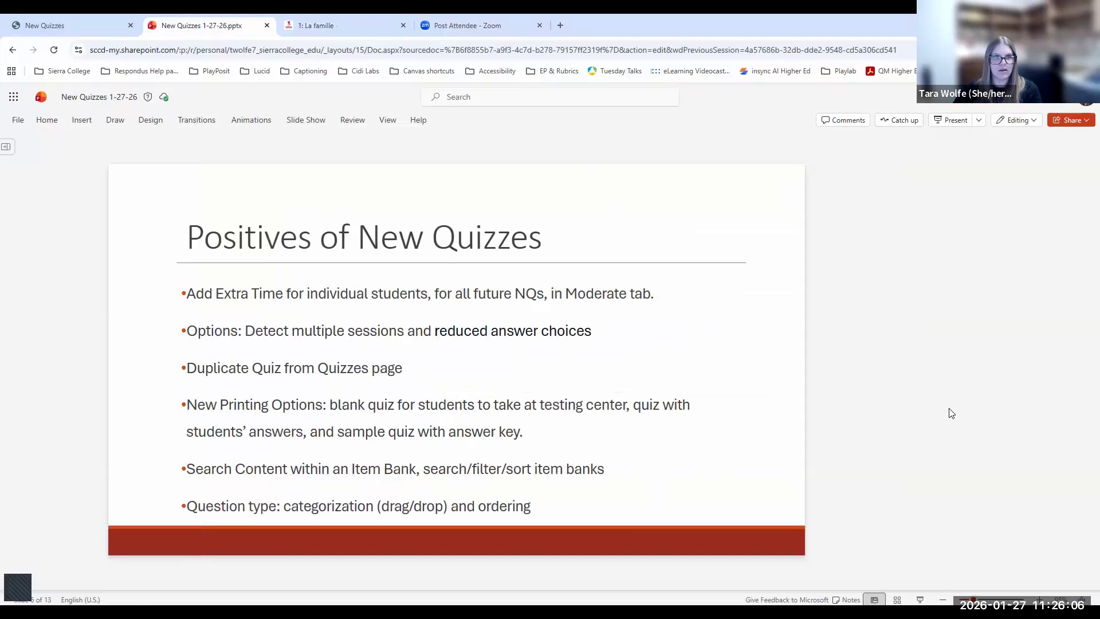
left_click(338, 25)
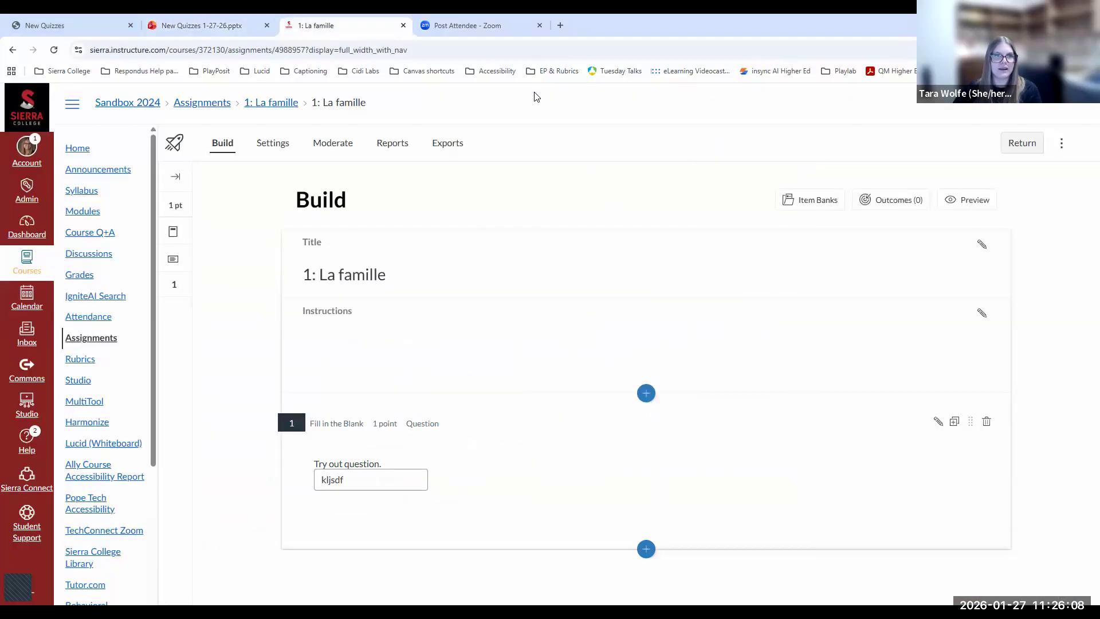
Insert a Multiple Choice question after question 1 and look over its title, stem, answer and option fields.
left_click(646, 550)
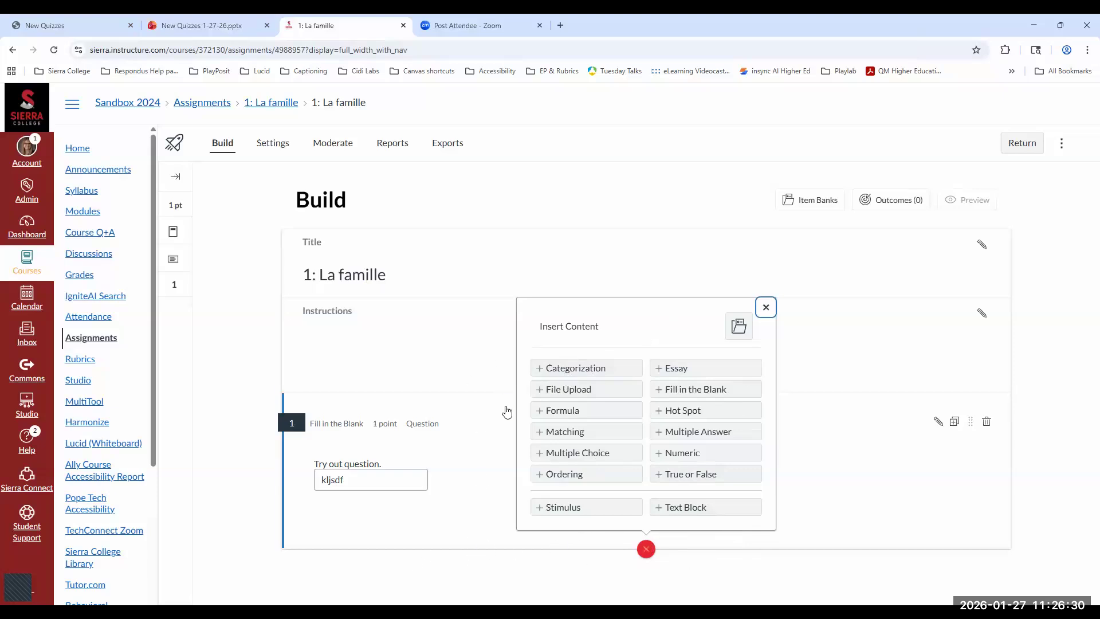
left_click(564, 454)
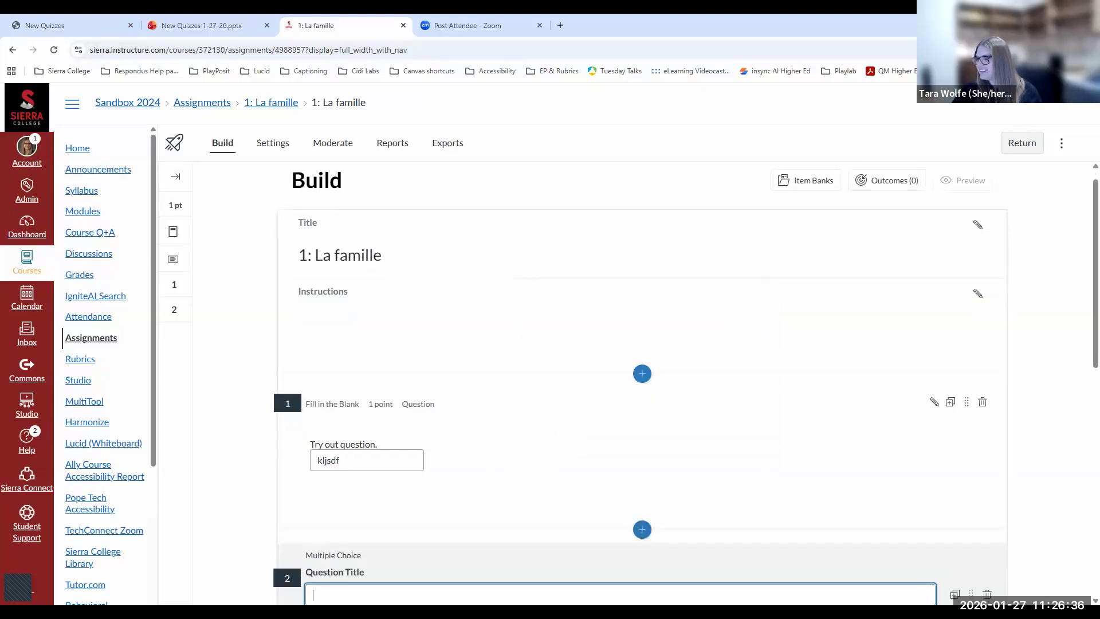
scroll(525, 334, "down", 6)
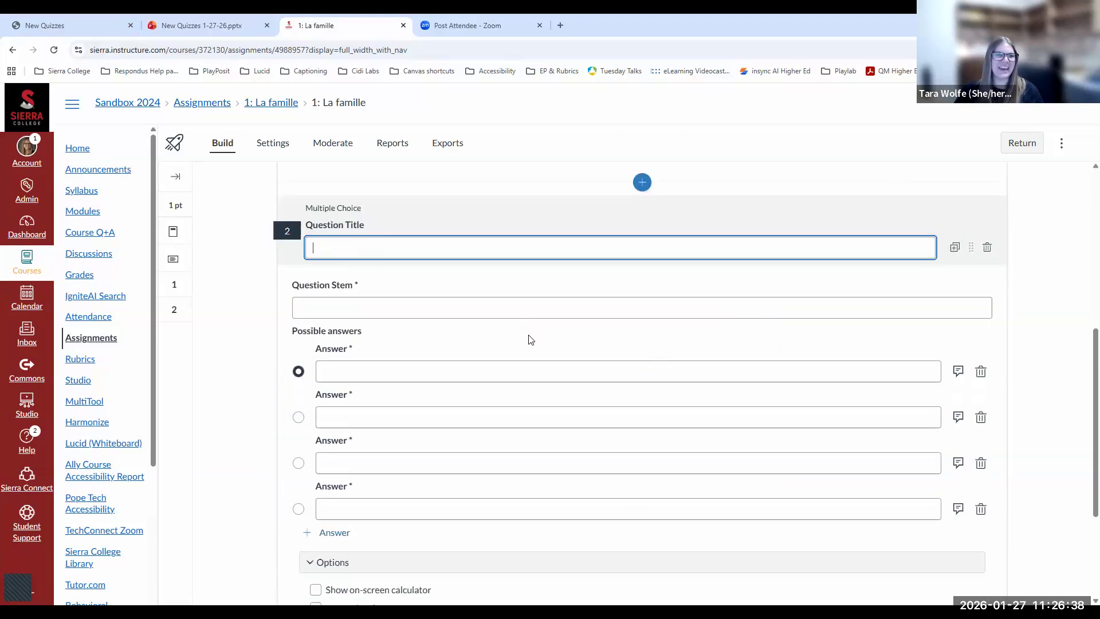
scroll(529, 336, "down", 1)
scroll(604, 343, "up", 1)
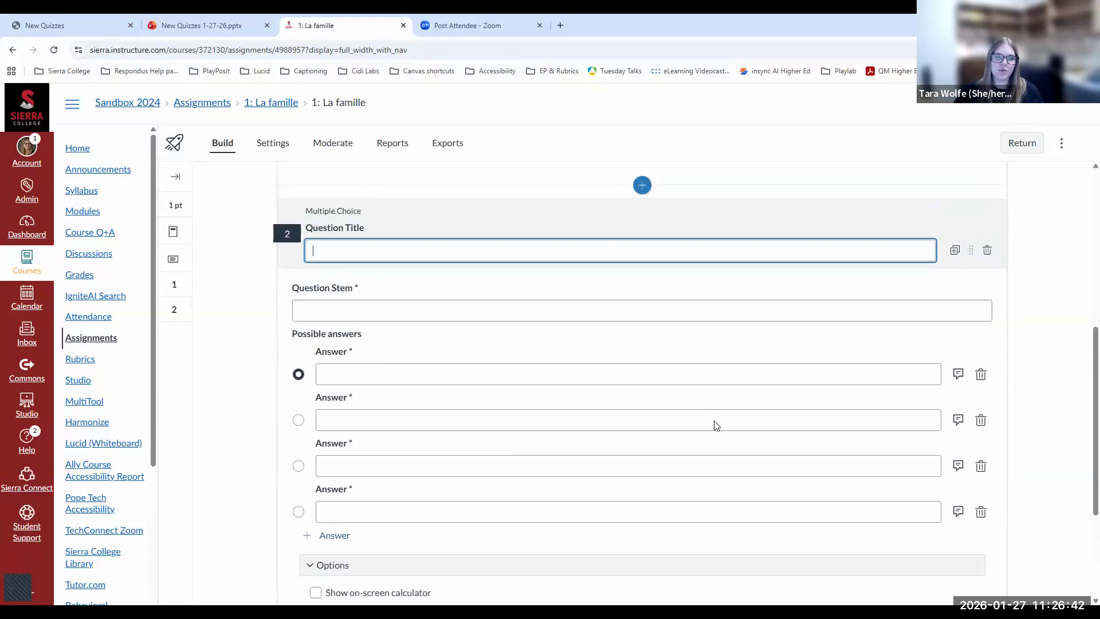
scroll(716, 428, "down", 4)
scroll(588, 469, "up", 2)
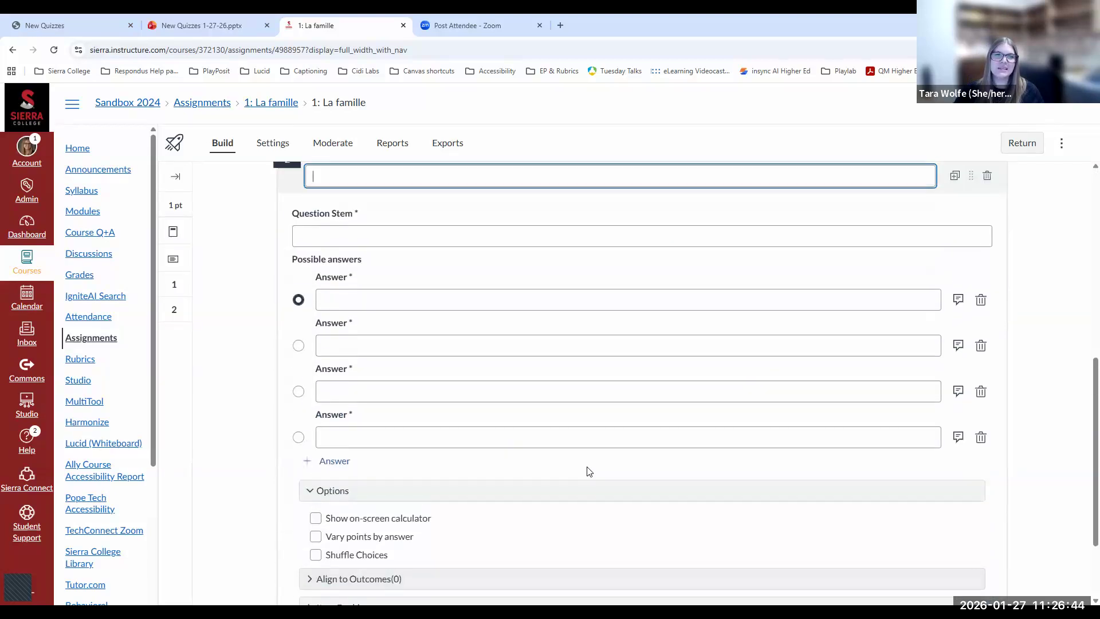
Enter "When was the War of 1812?" as the stem of the new Multiple Choice question, leaving the question title blank.
scroll(587, 473, "up", 1)
scroll(488, 479, "down", 3)
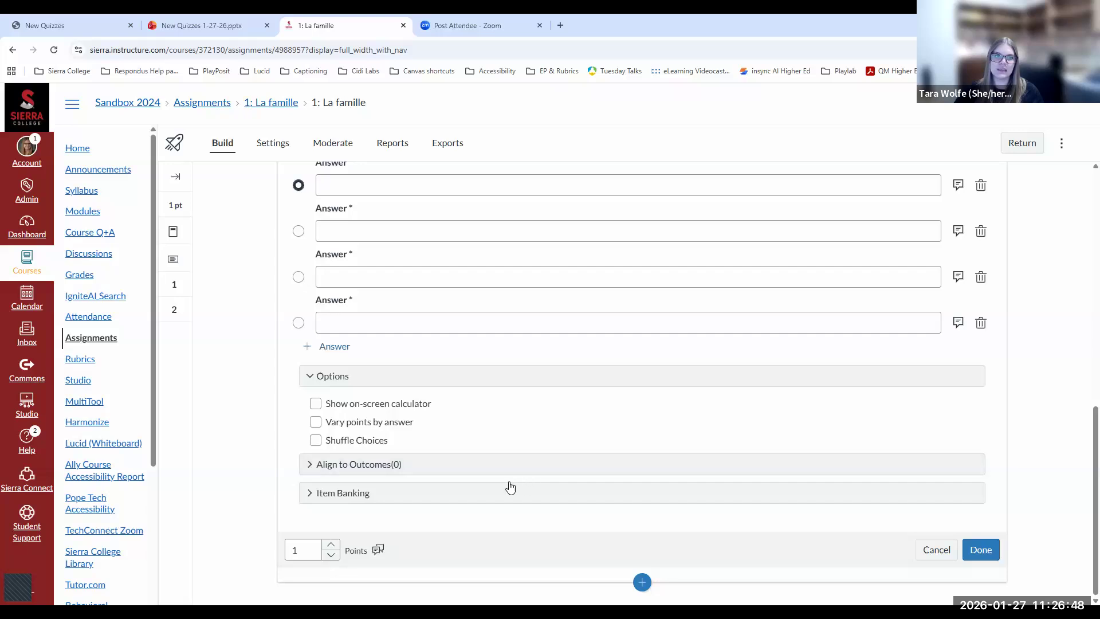
scroll(509, 487, "up", 4)
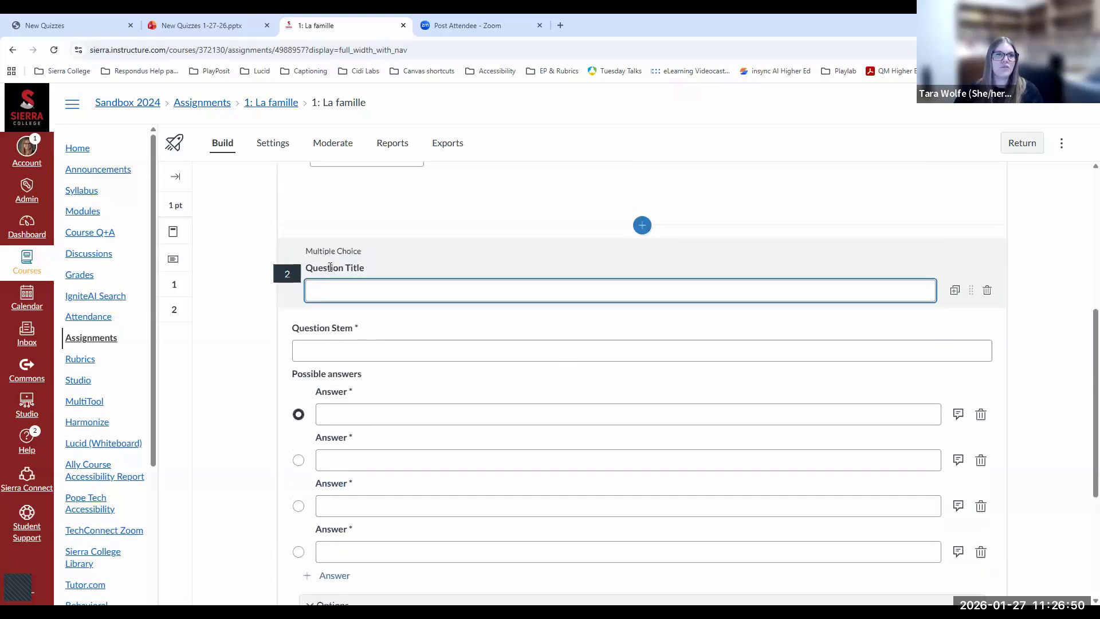
left_click(341, 289)
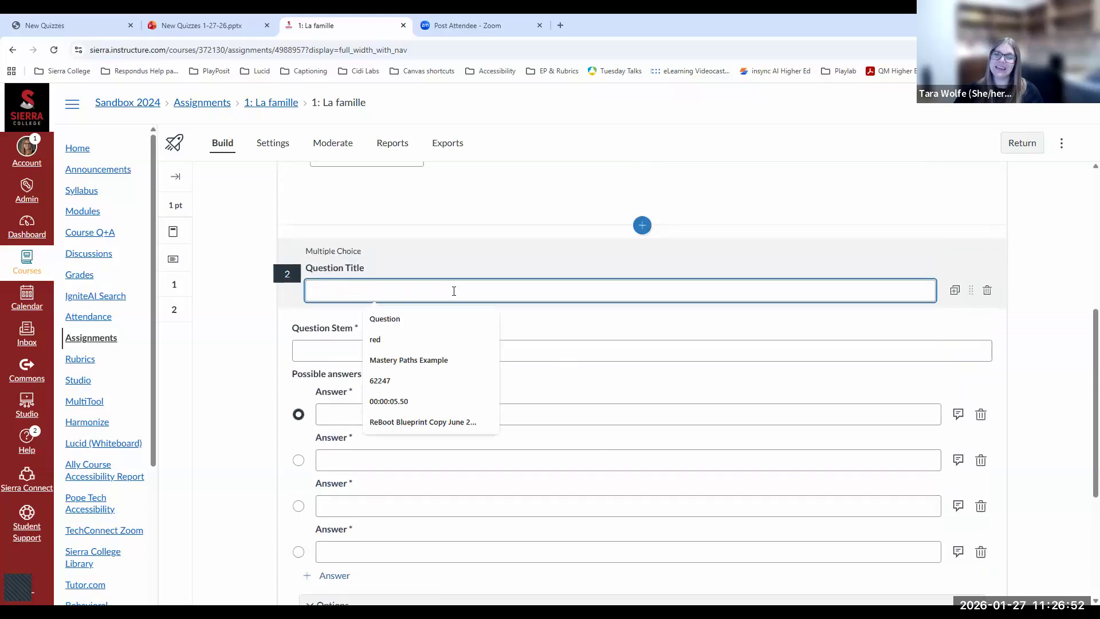
left_click(235, 327)
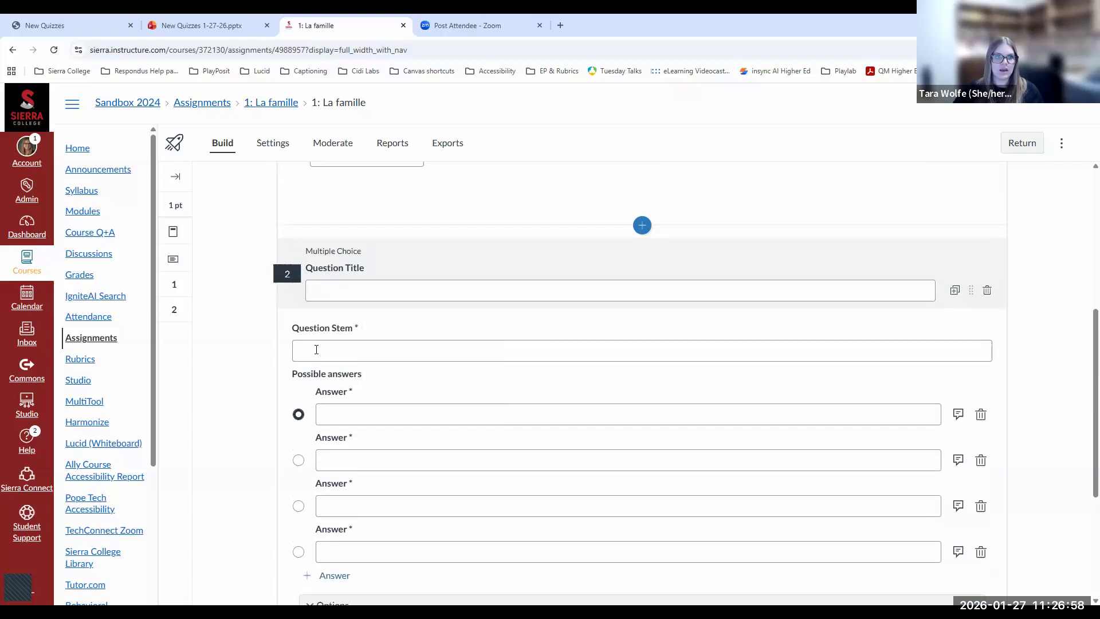
left_click(389, 351)
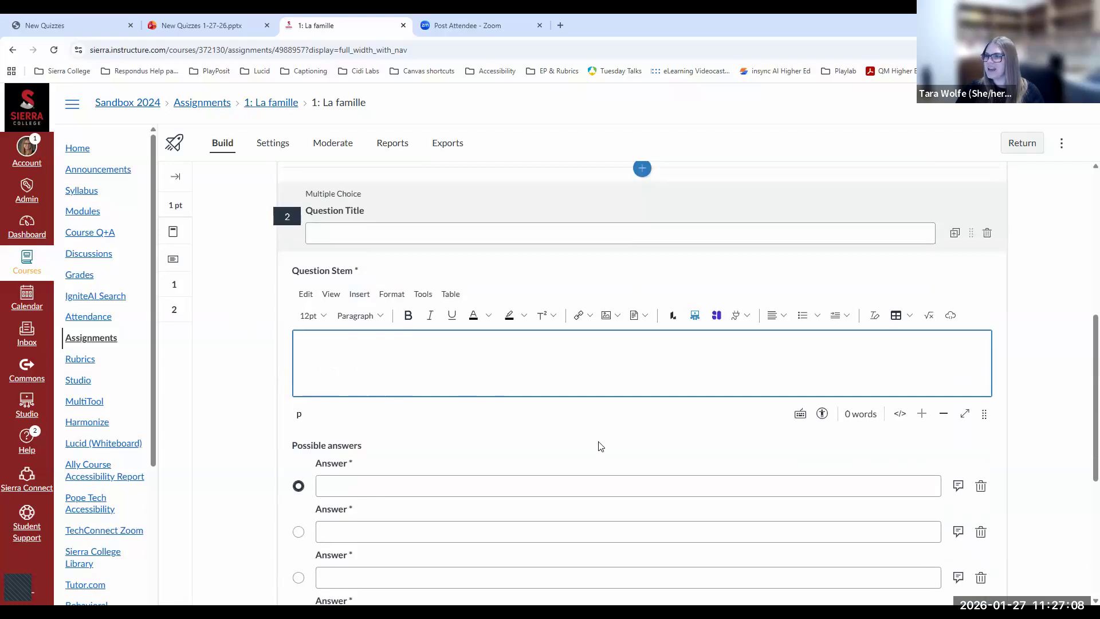
scroll(550, 388, "down", 1)
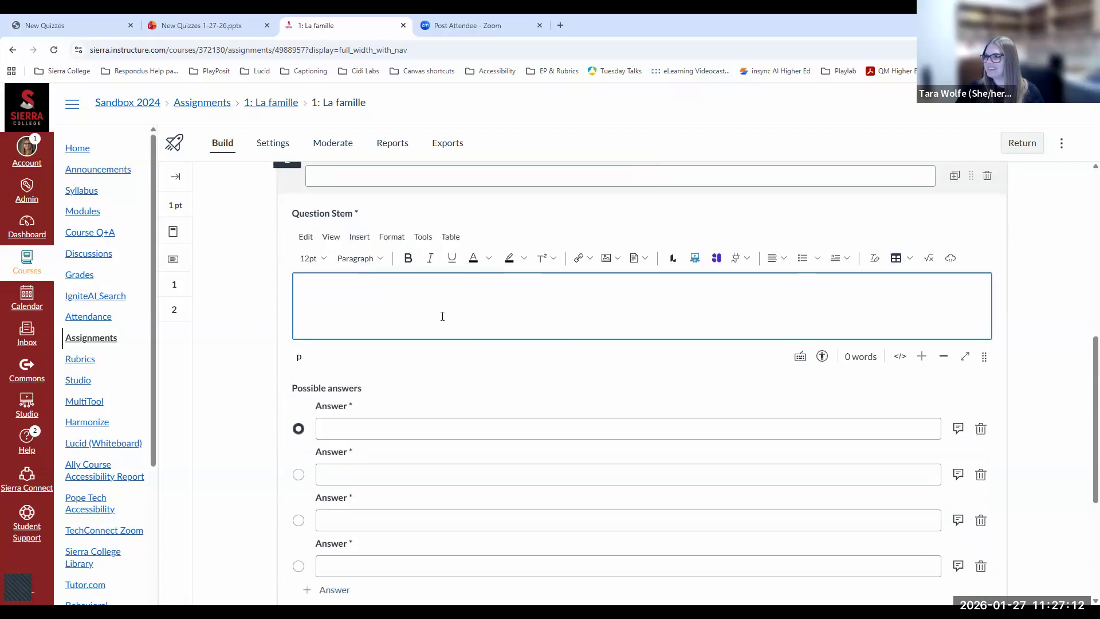
type("When was the War of 1812?")
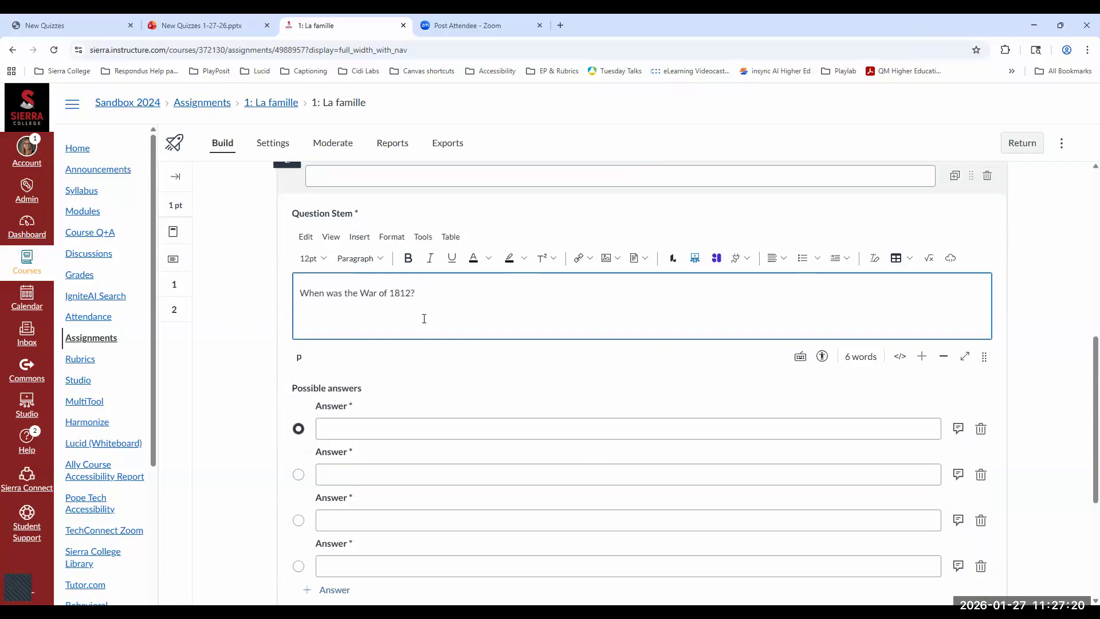
Reword the question stem to "When was the American Revolutionary War?".
scroll(404, 373, "down", 1)
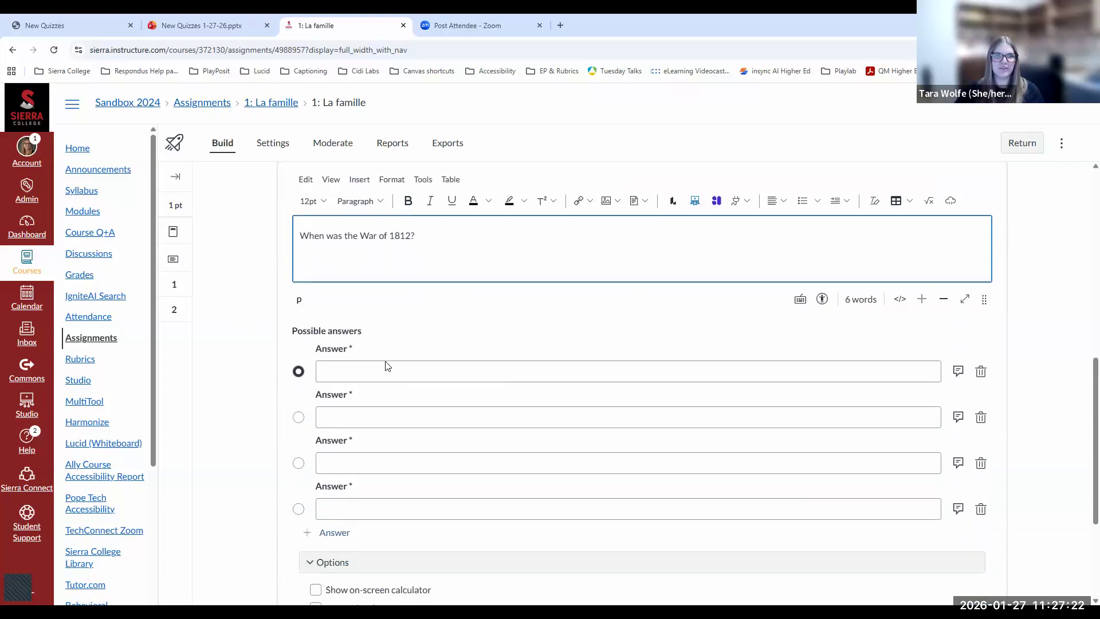
left_click(382, 371)
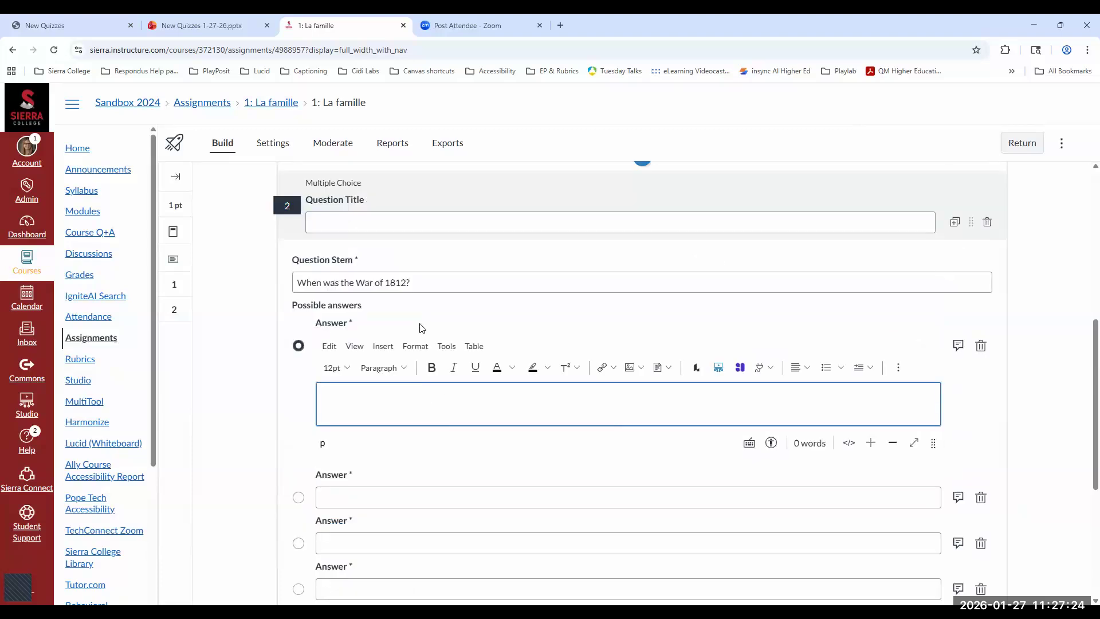
left_click(267, 294)
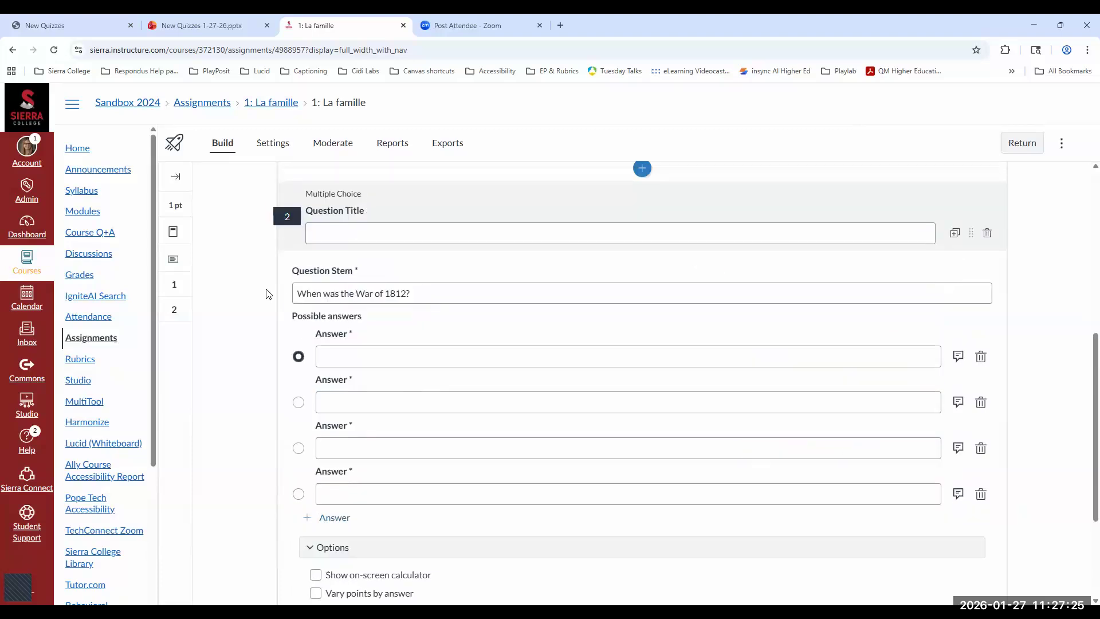
left_click(409, 295)
left_click_drag(417, 354, 297, 353)
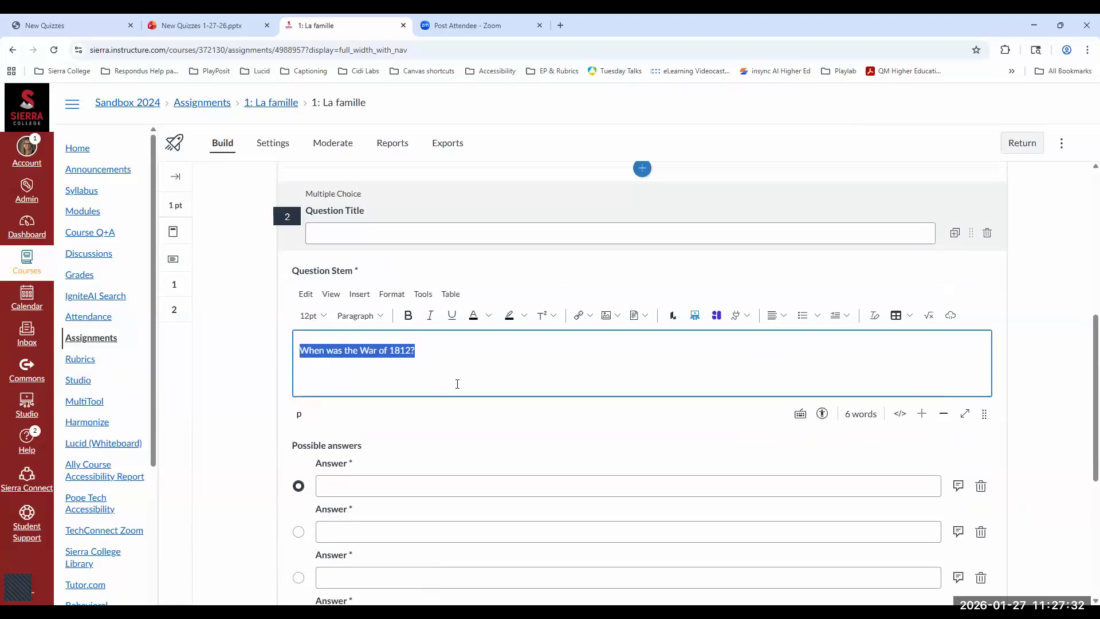
left_click_drag(360, 351, 410, 350)
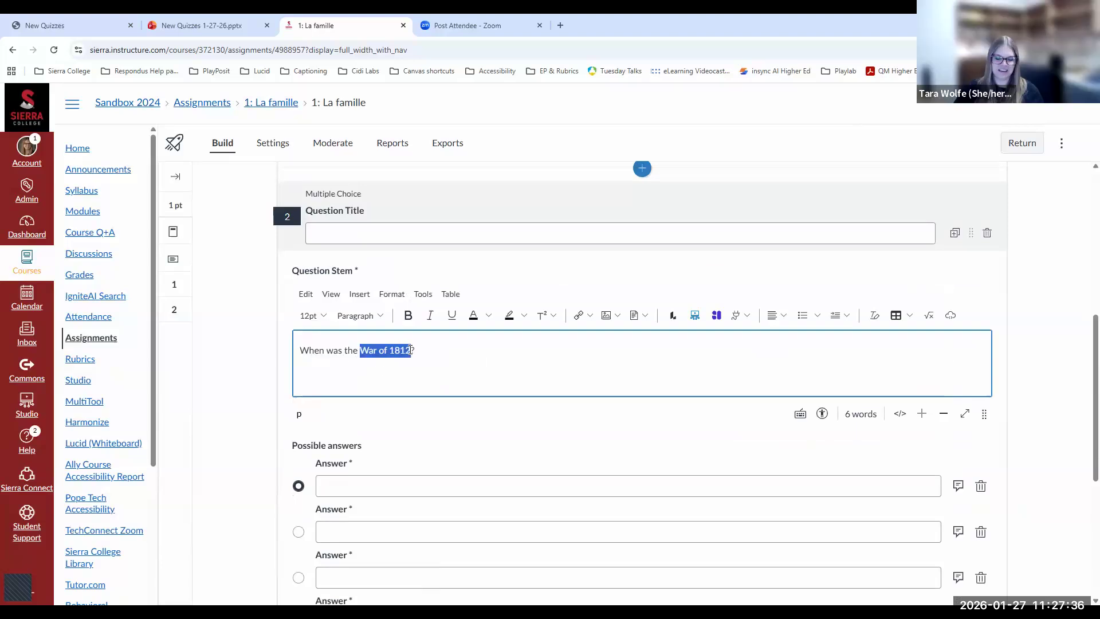
type("American Revolutionary W")
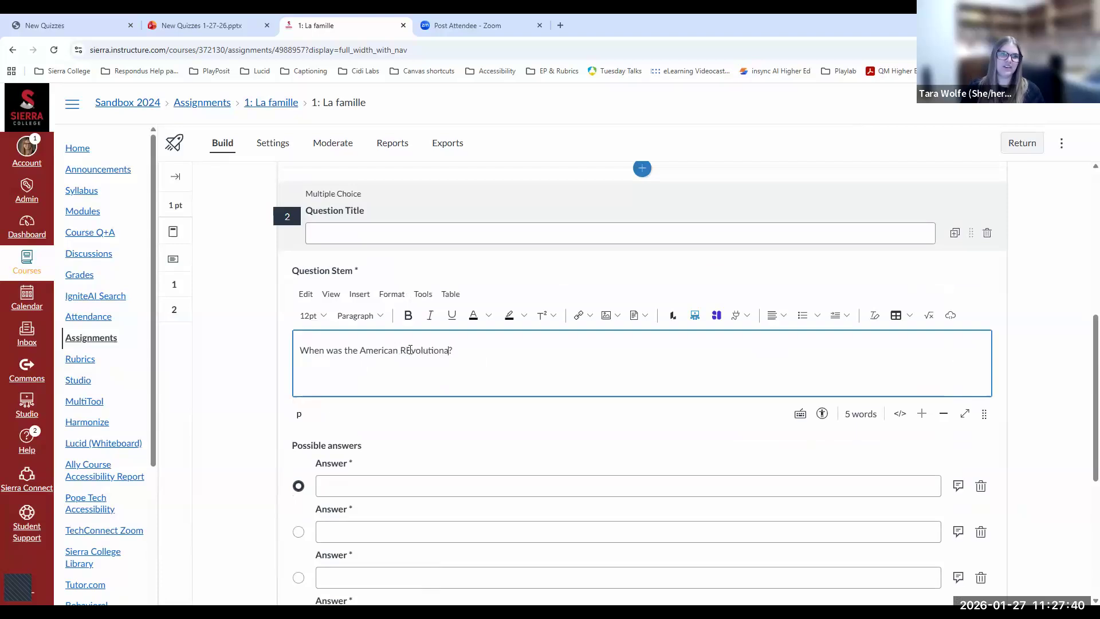
type("ar")
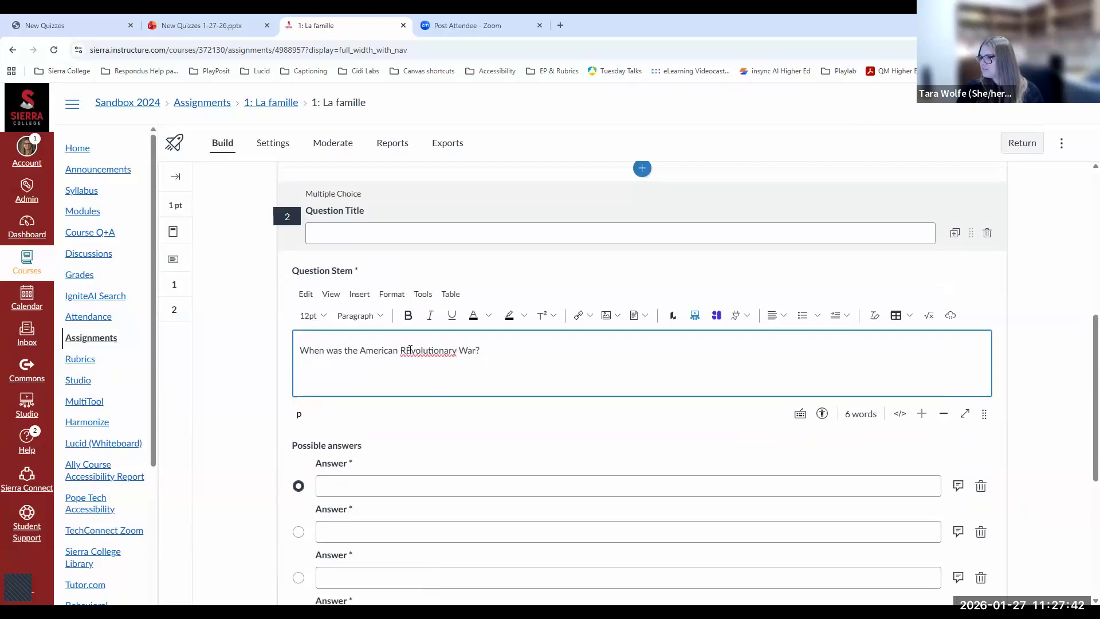
left_click(409, 350)
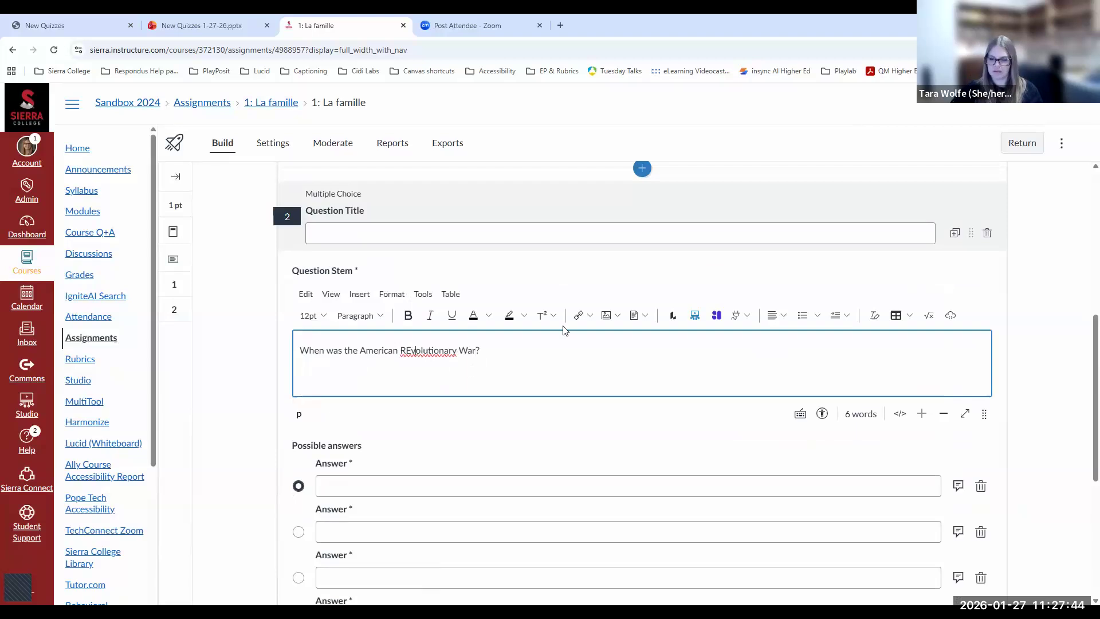
key("BackSpace")
type("e")
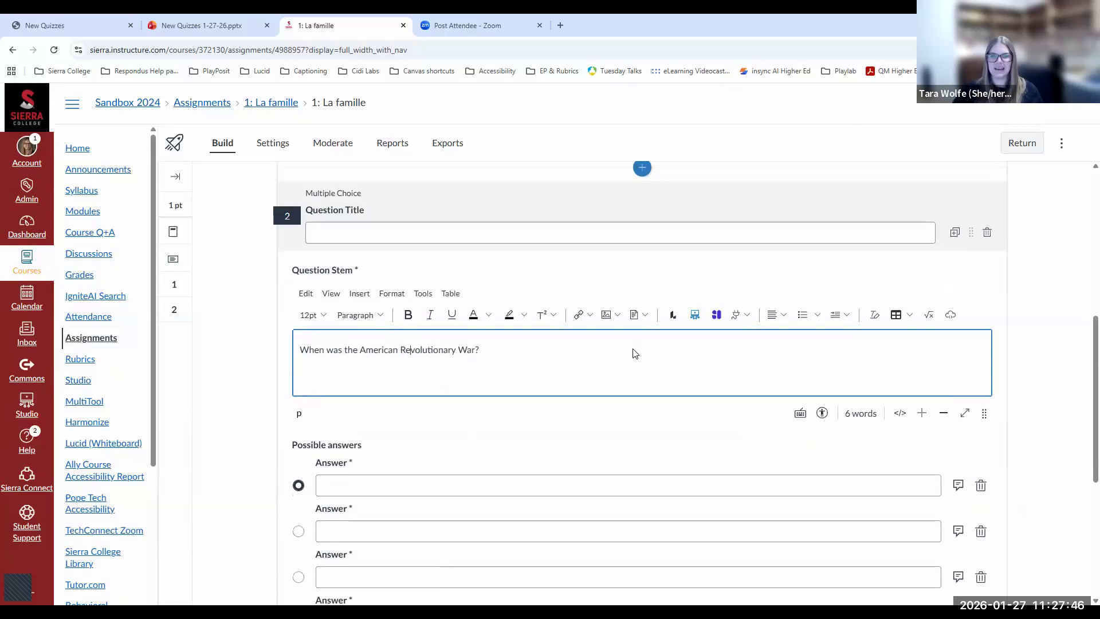
Fill in the four possible answers, in order, with 1776, 1860, 1919 and 1945.
scroll(632, 352, "down", 1)
left_click(488, 410)
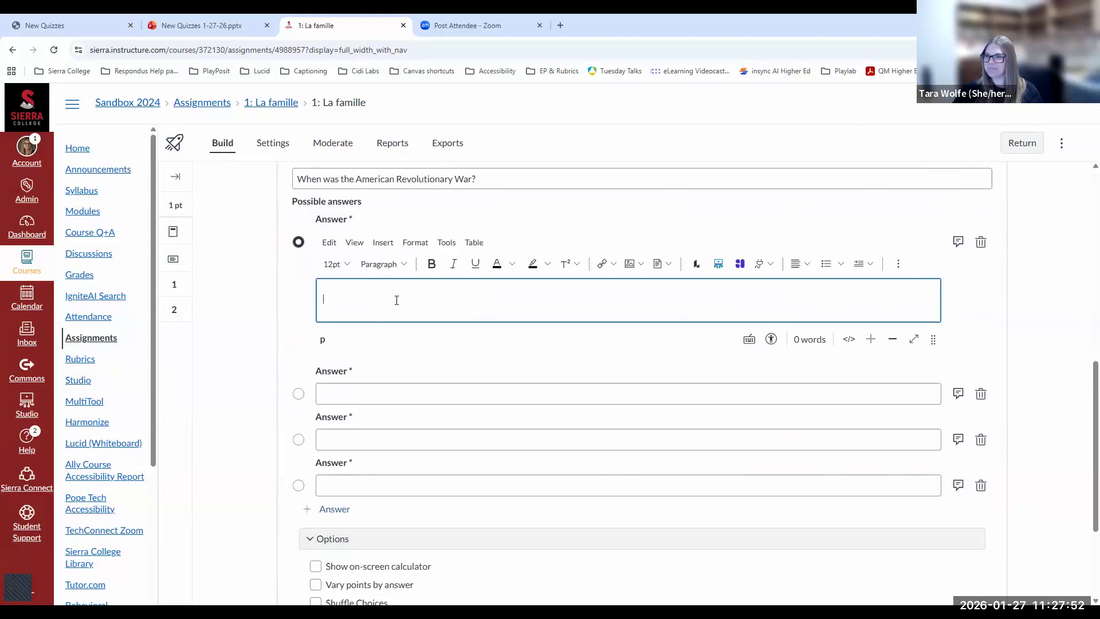
type("1776")
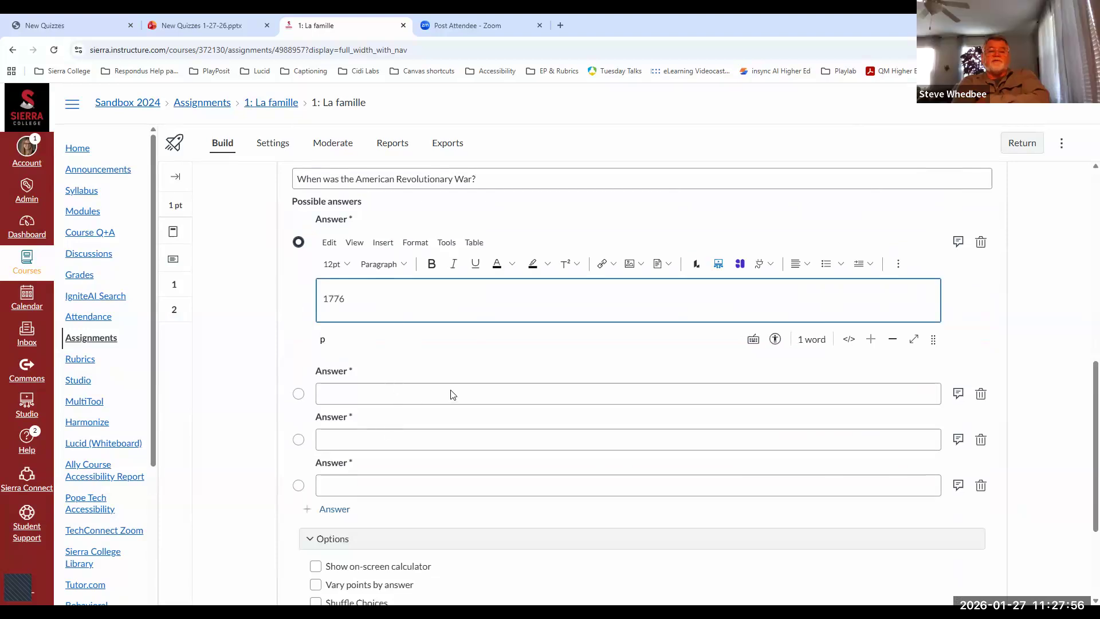
left_click(473, 393)
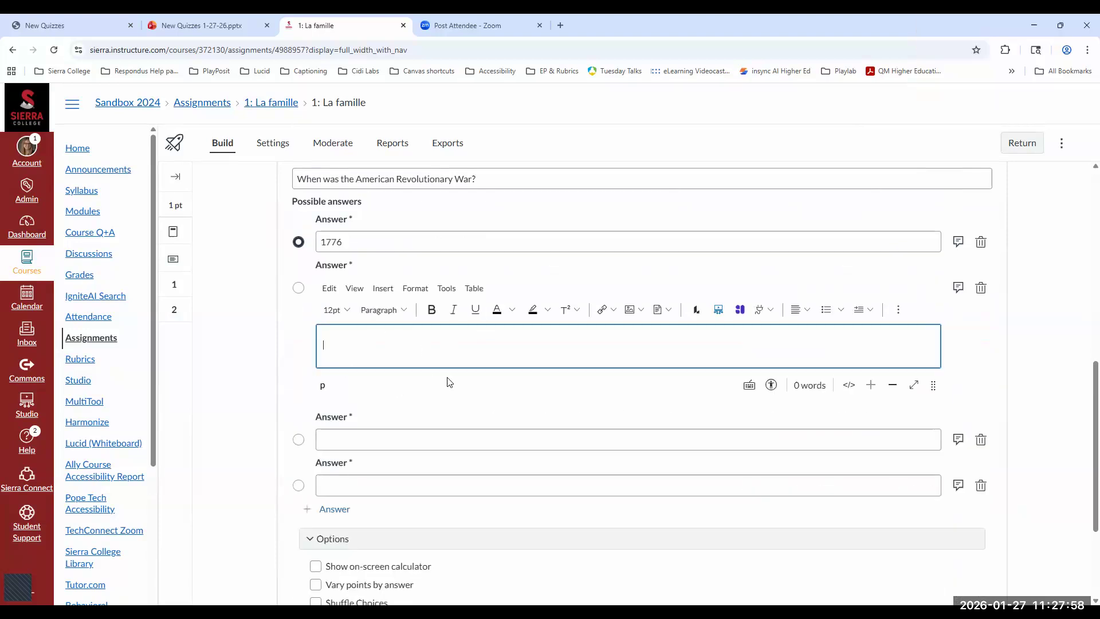
type("1860")
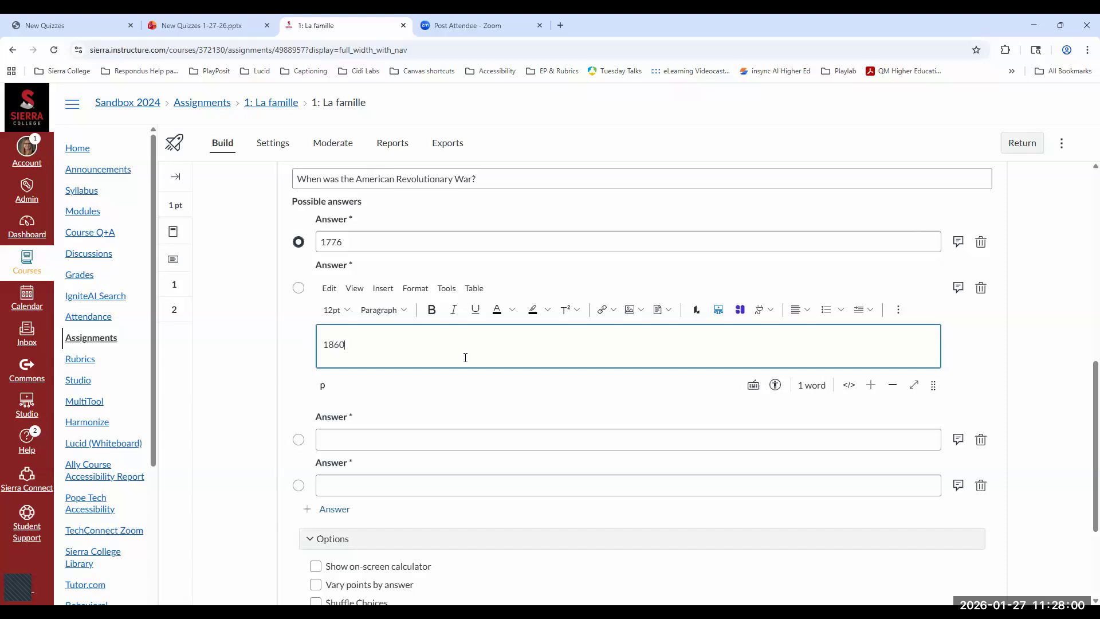
left_click(421, 438)
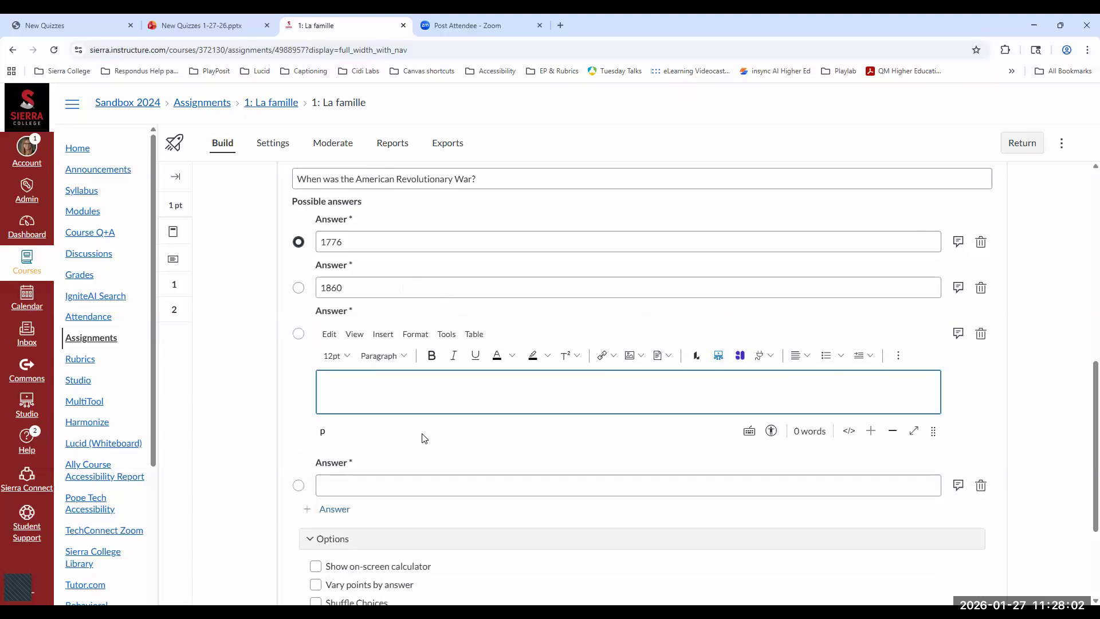
type("1919")
left_click(425, 486)
type("1945")
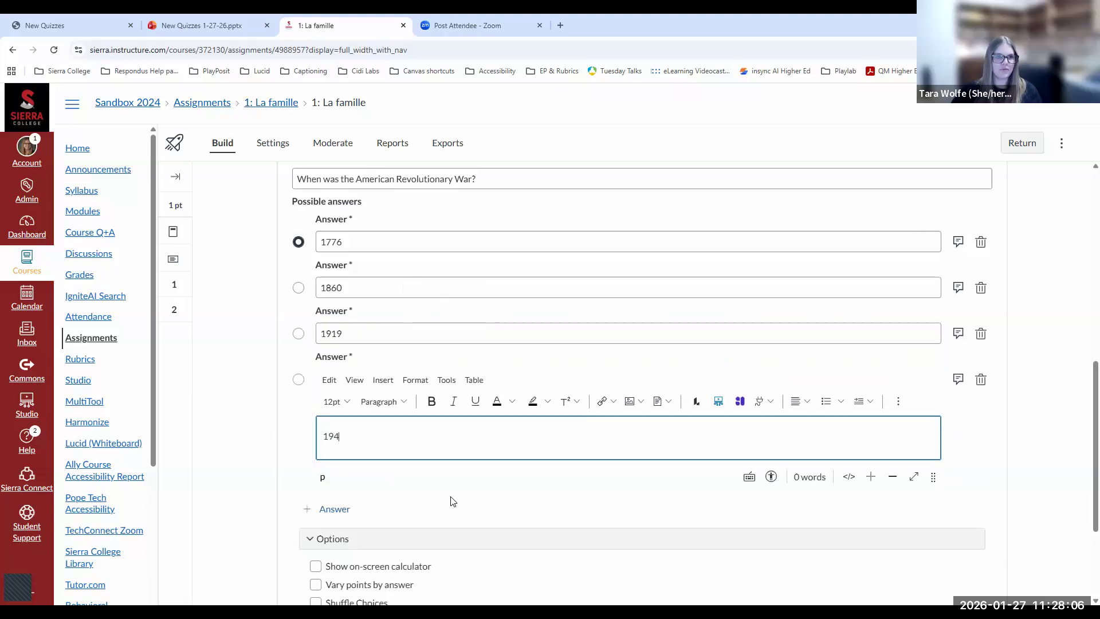
left_click(261, 366)
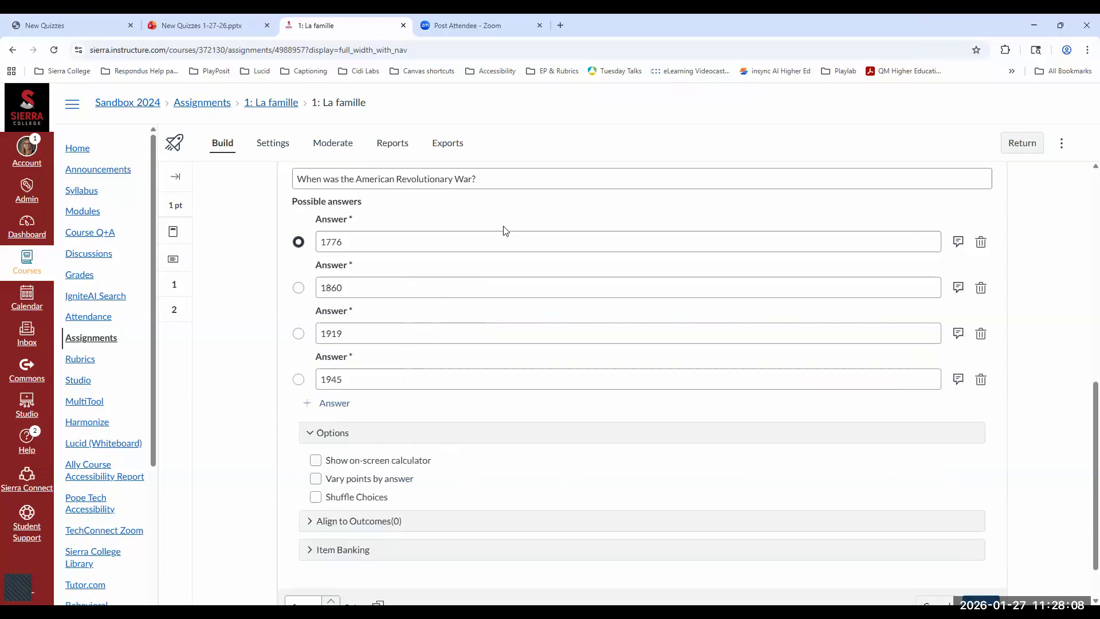
left_click(337, 382)
left_click_drag(347, 436, 301, 417)
left_click(417, 350)
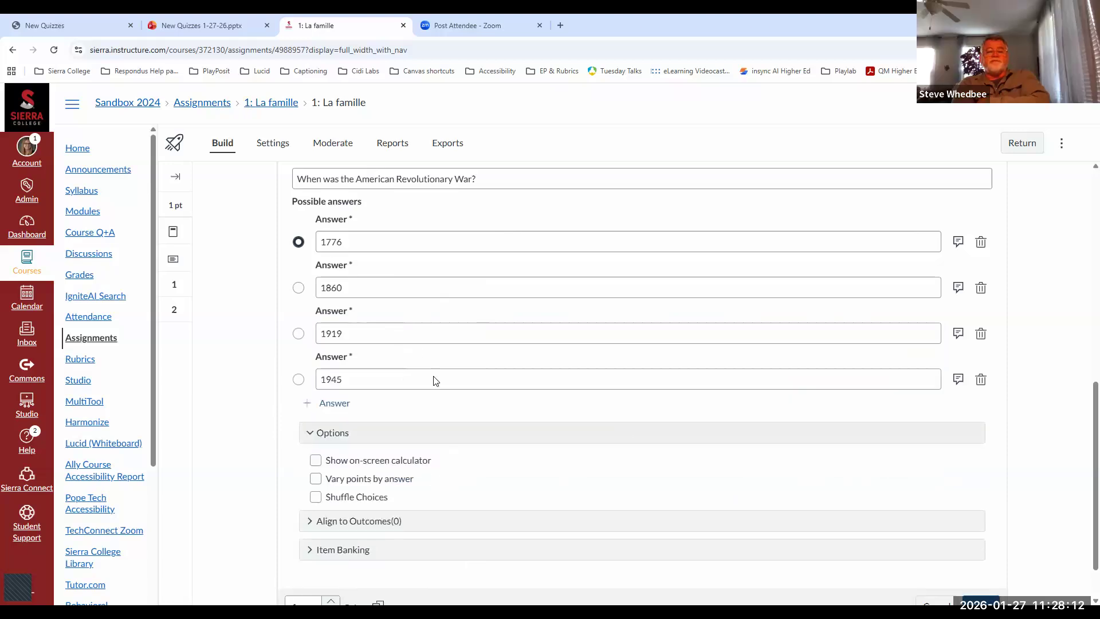
Mark 1860 as the correct answer and switch the correct answer back to 1776.
scroll(443, 385, "up", 1)
scroll(446, 383, "down", 1)
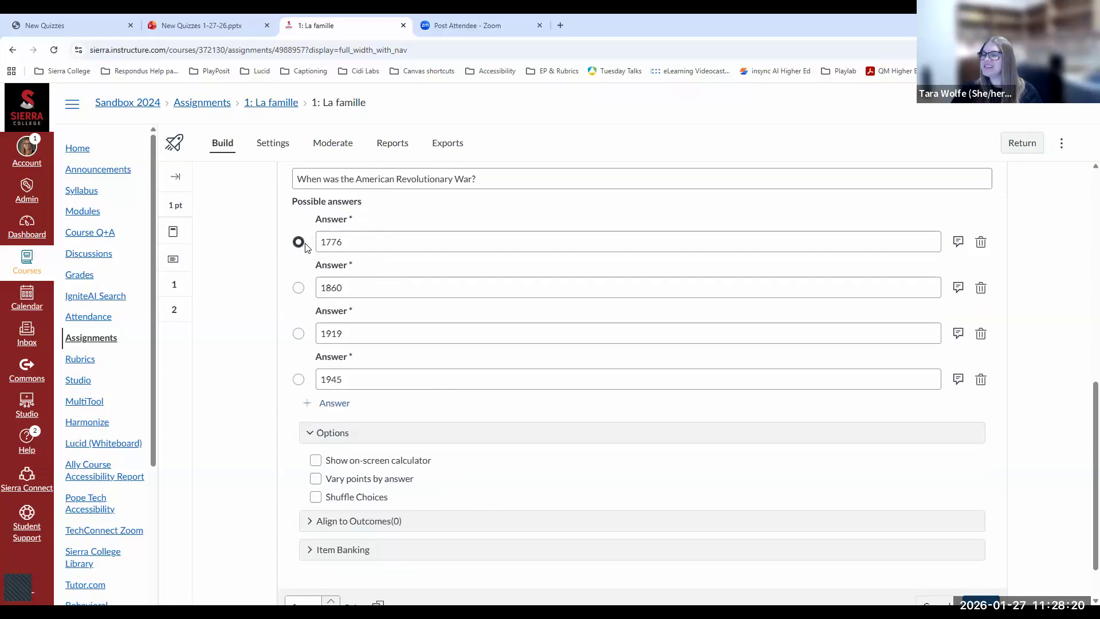
left_click(298, 290)
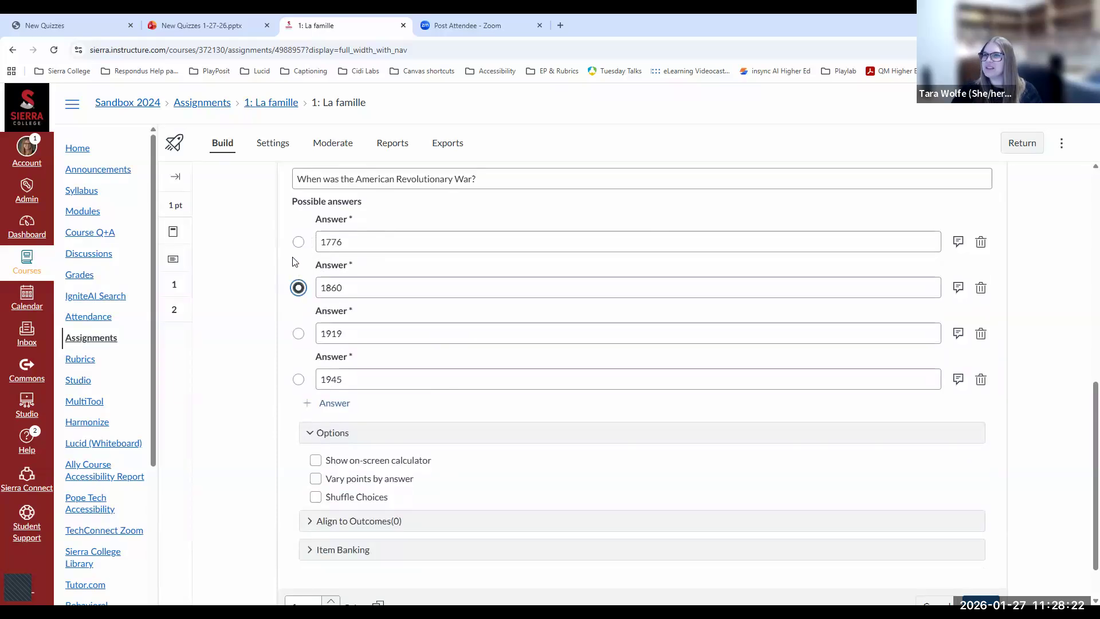
left_click(298, 242)
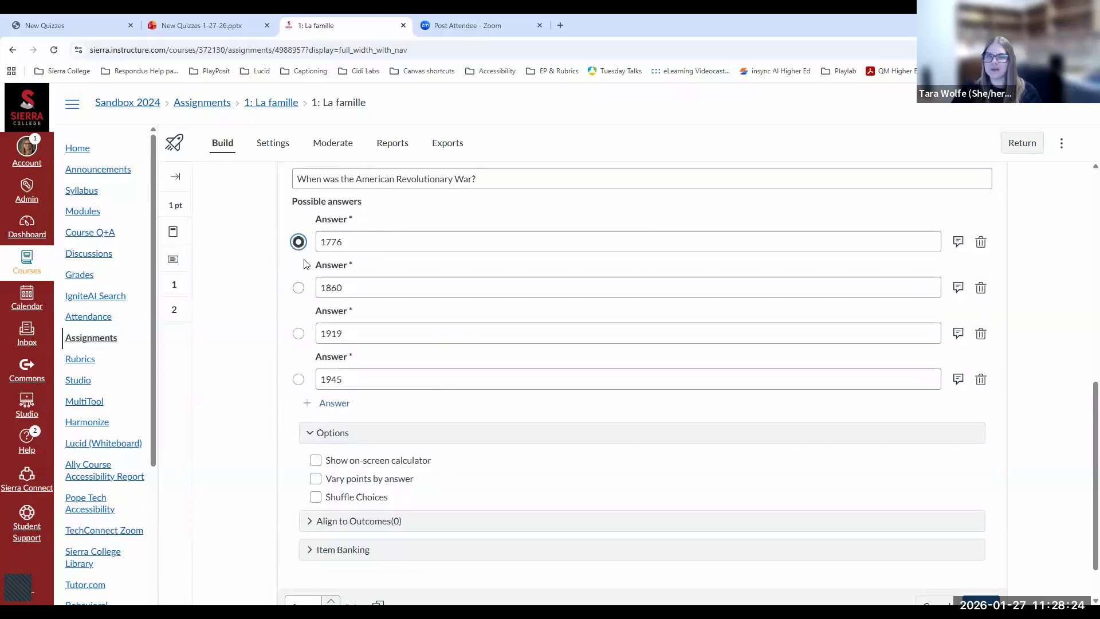
Look at the answer feedback editor for the 1776 answer and close it without adding feedback.
left_click(958, 243)
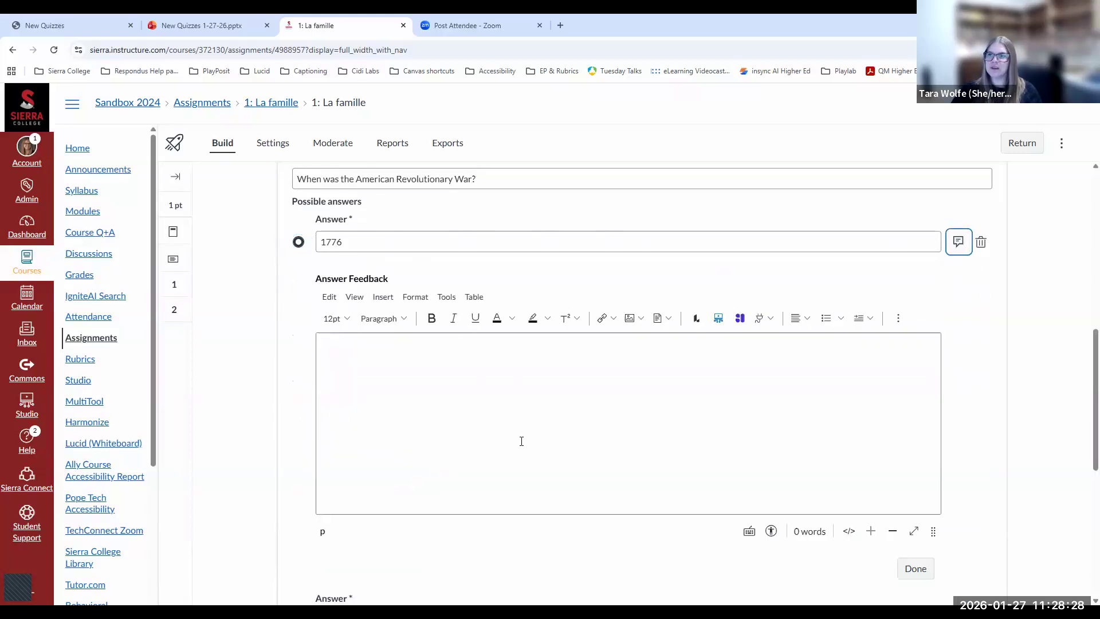
scroll(520, 331, "down", 1)
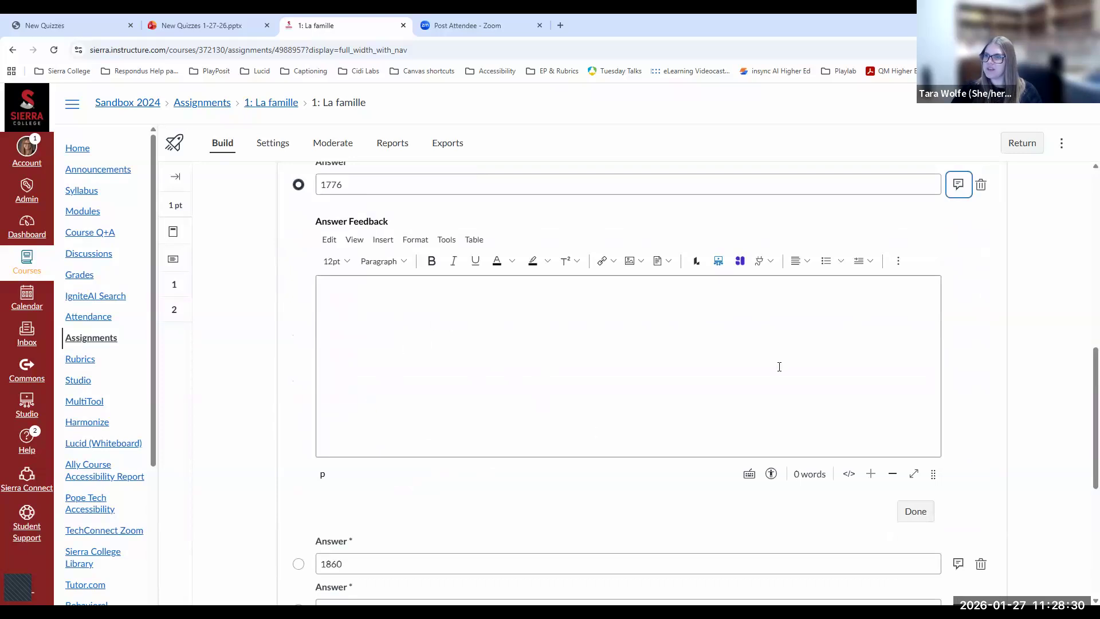
left_click(948, 194)
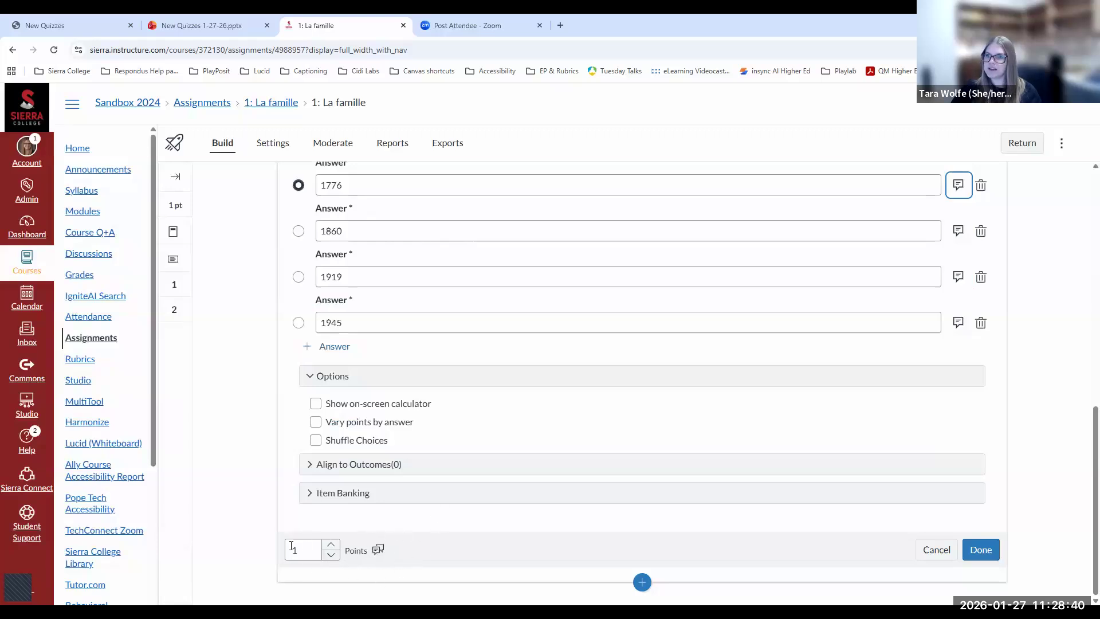
Open the question's Student Feedback settings and look over the correct, incorrect and general feedback fields.
left_click(378, 550)
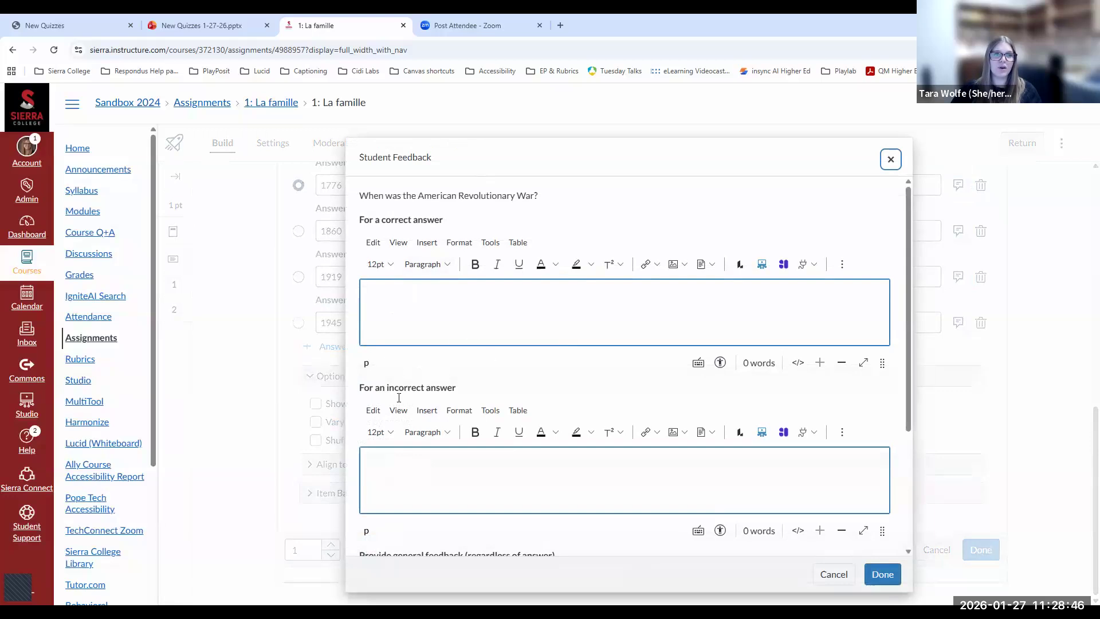
scroll(422, 373, "down", 2)
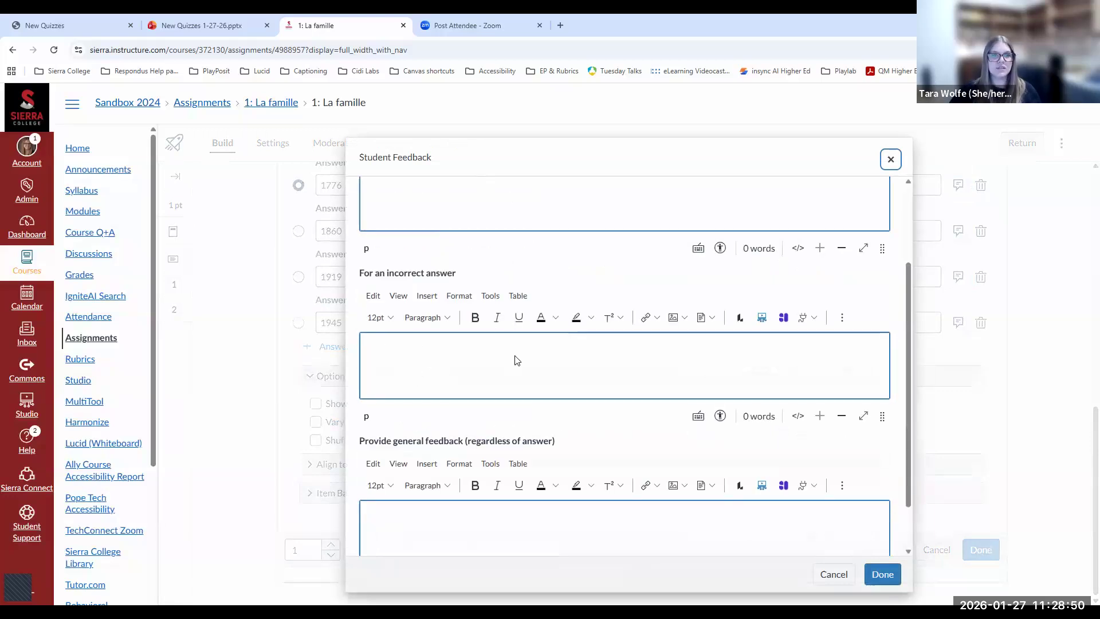
scroll(423, 490, "down", 1)
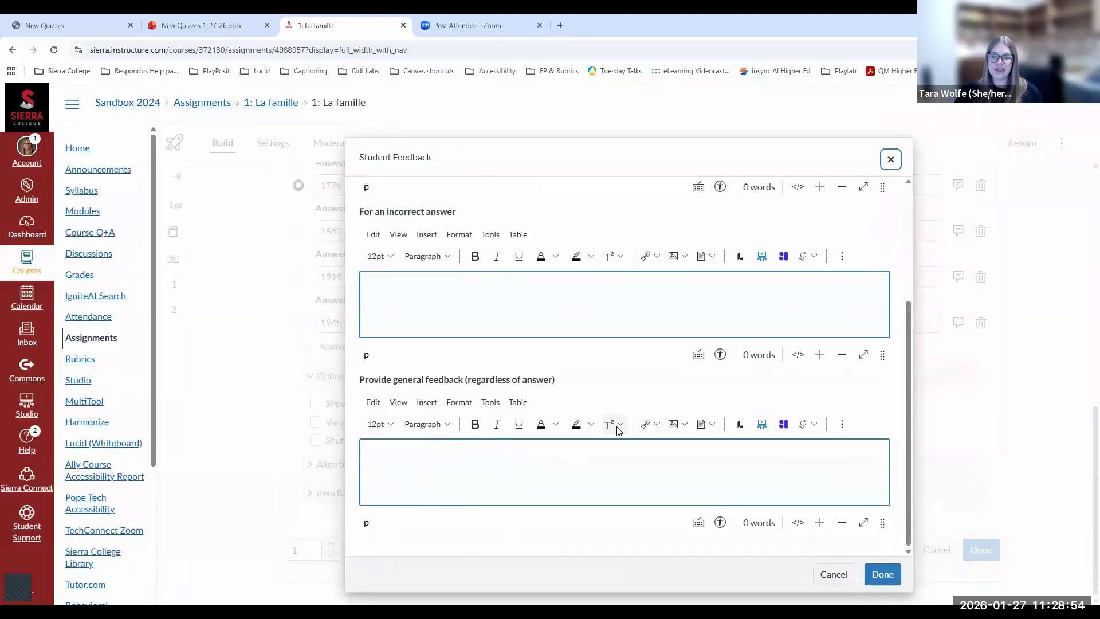
scroll(479, 484, "up", 2)
scroll(537, 459, "down", 1)
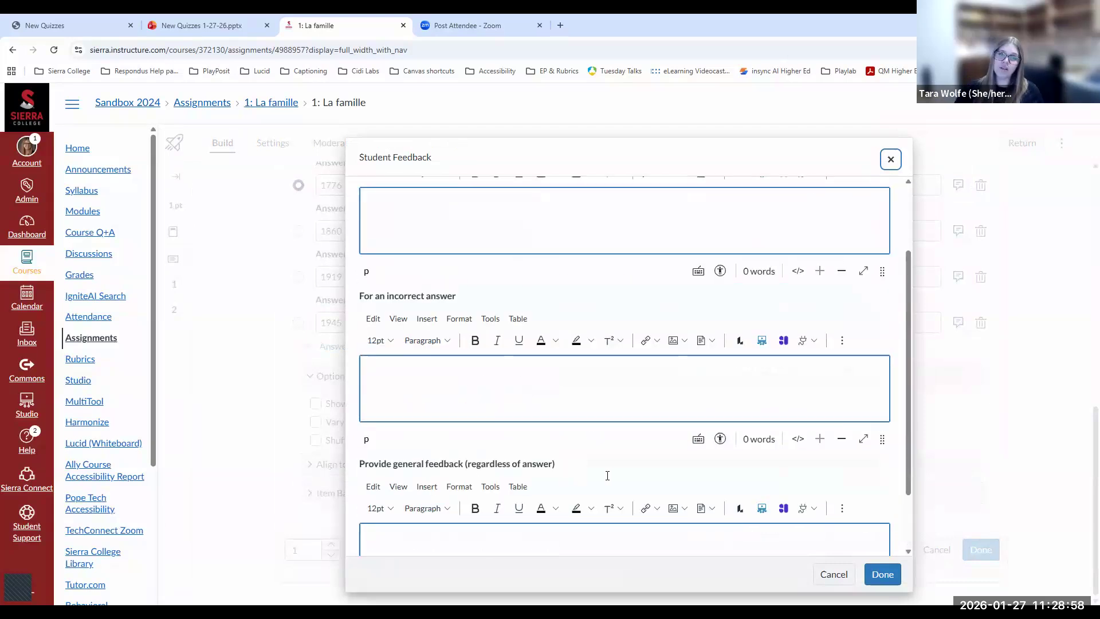
scroll(607, 476, "down", 2)
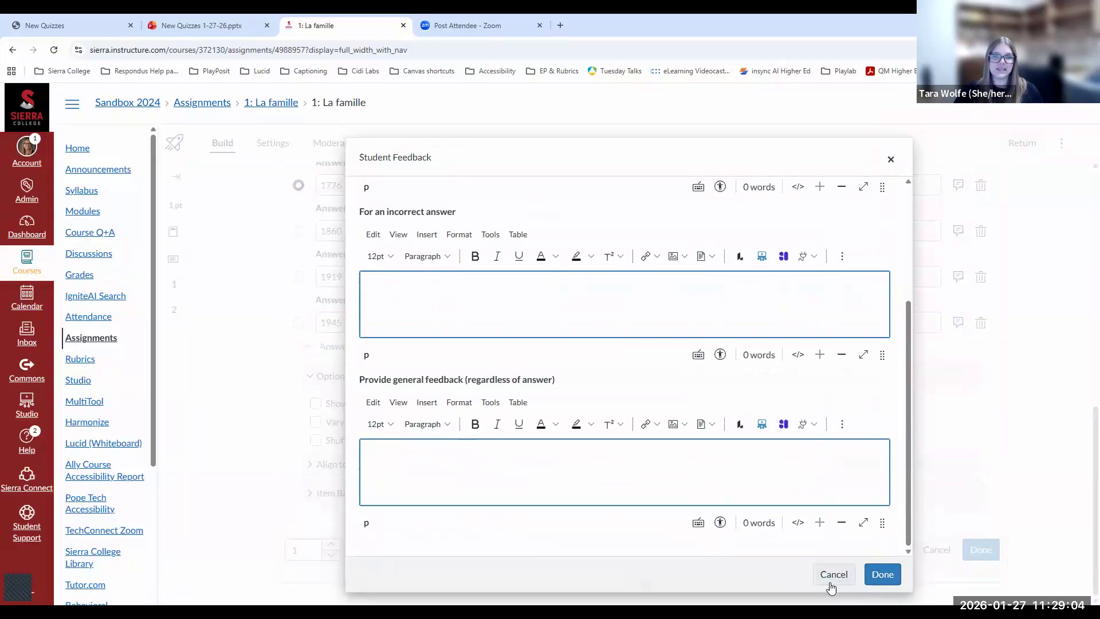
Close the student feedback without adding any and turn on varying points by answer for the Multiple Choice question.
left_click(831, 583)
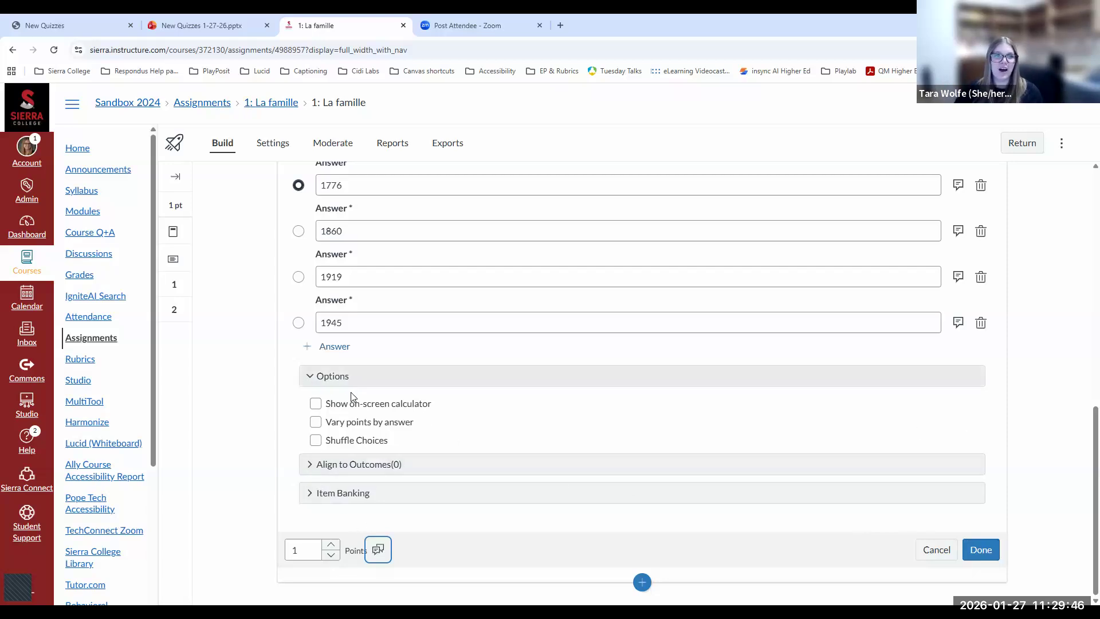
left_click(315, 423)
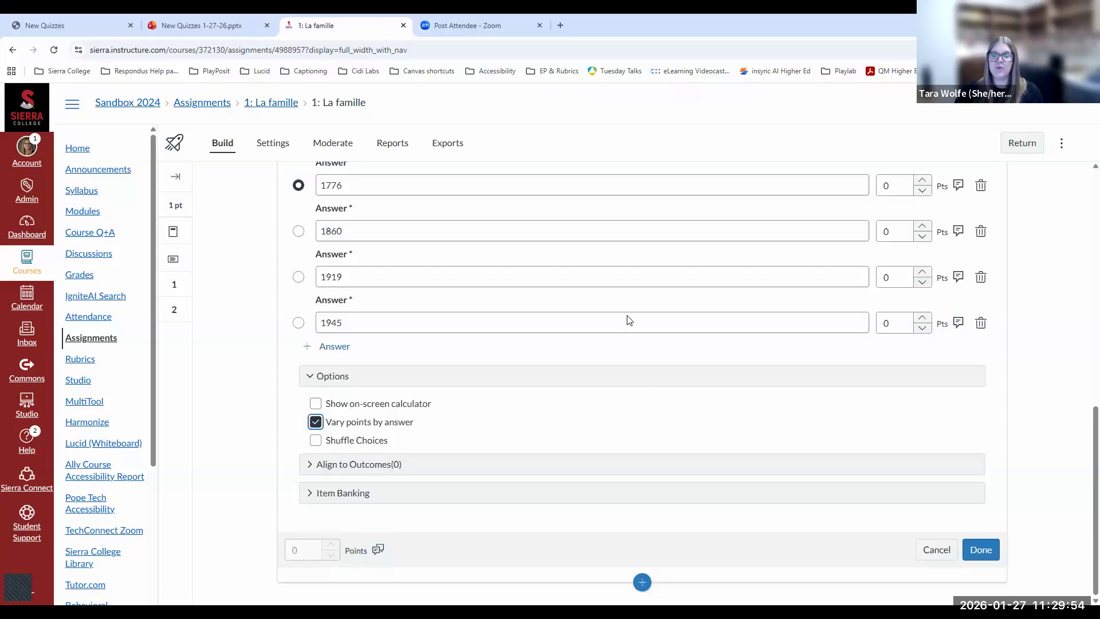
scroll(545, 482, "up", 1)
scroll(545, 482, "up", 1)
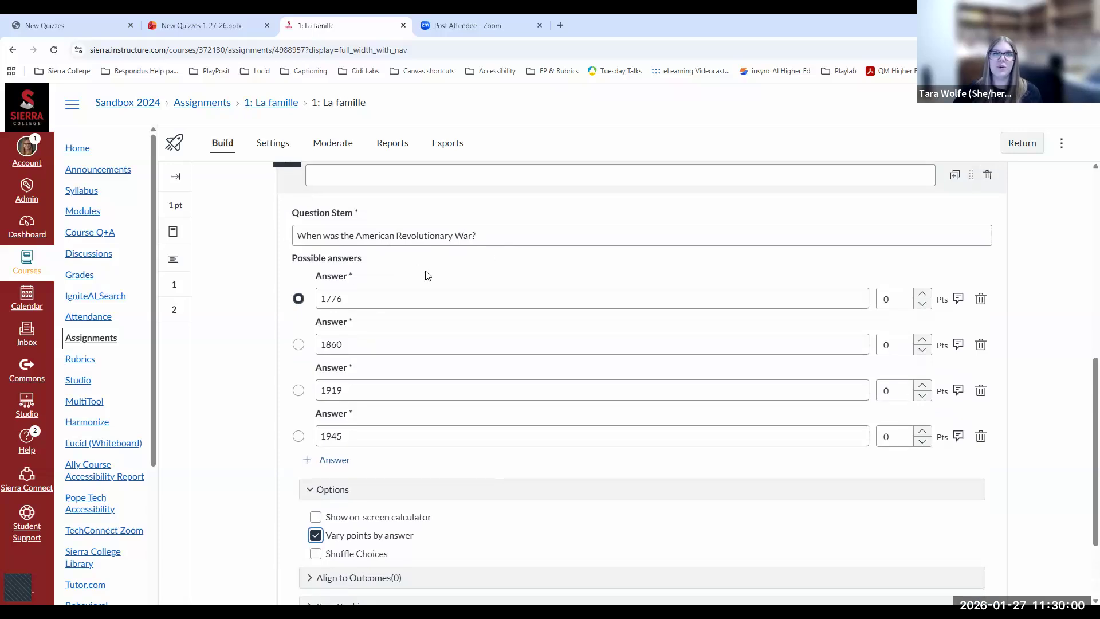
scroll(434, 229, "down", 1)
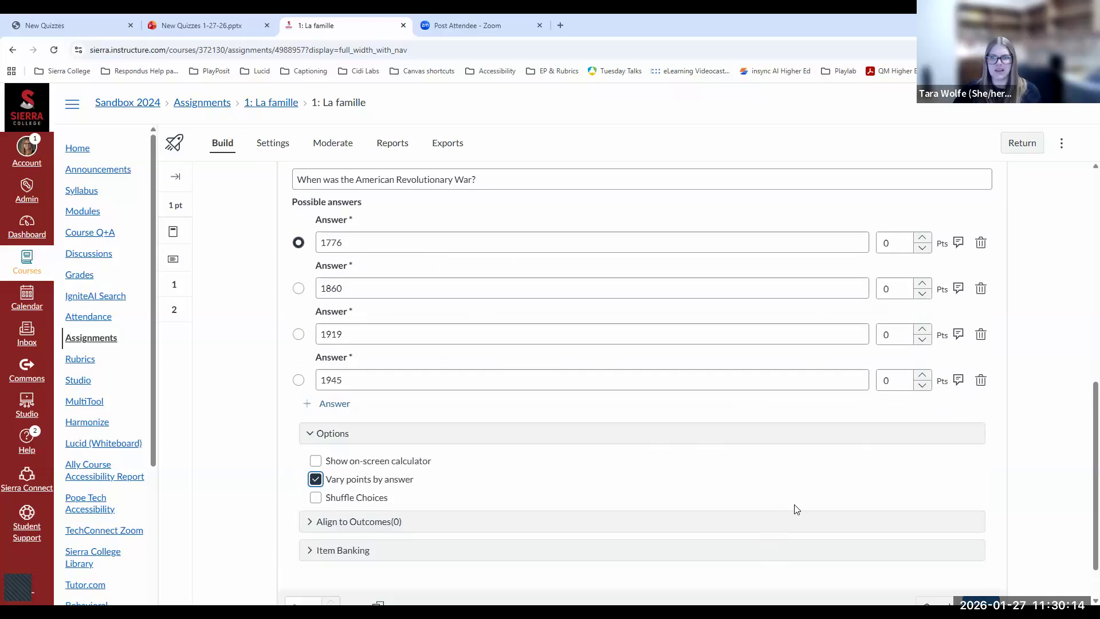
scroll(757, 454, "down", 1)
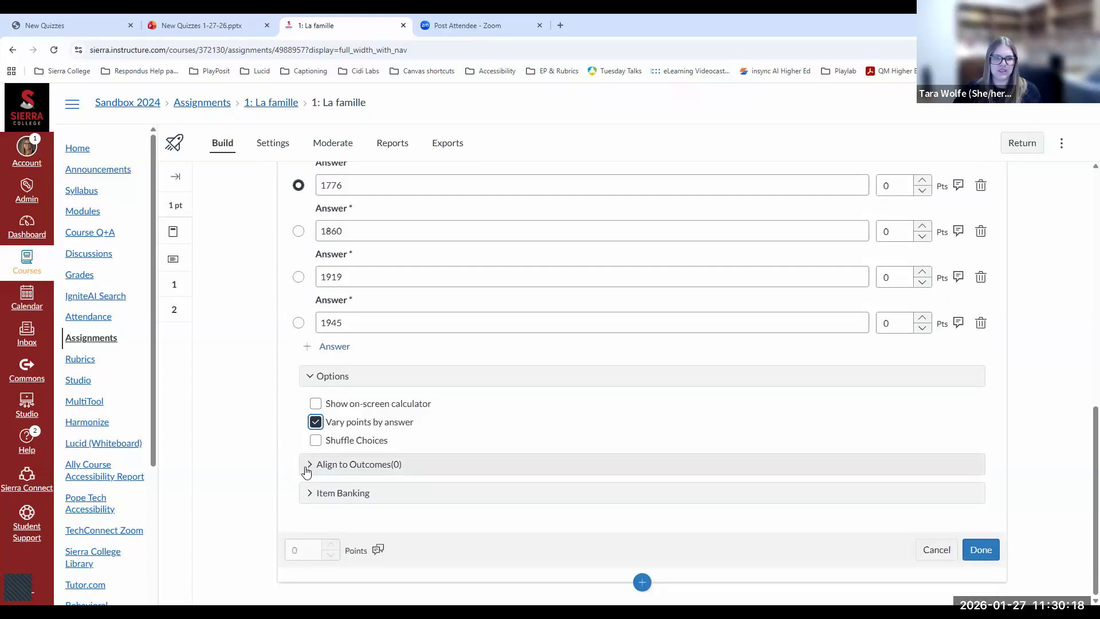
Look at the question's outcome alignment and item banking sections, and collapse its options section.
left_click(323, 464)
scroll(525, 463, "down", 2)
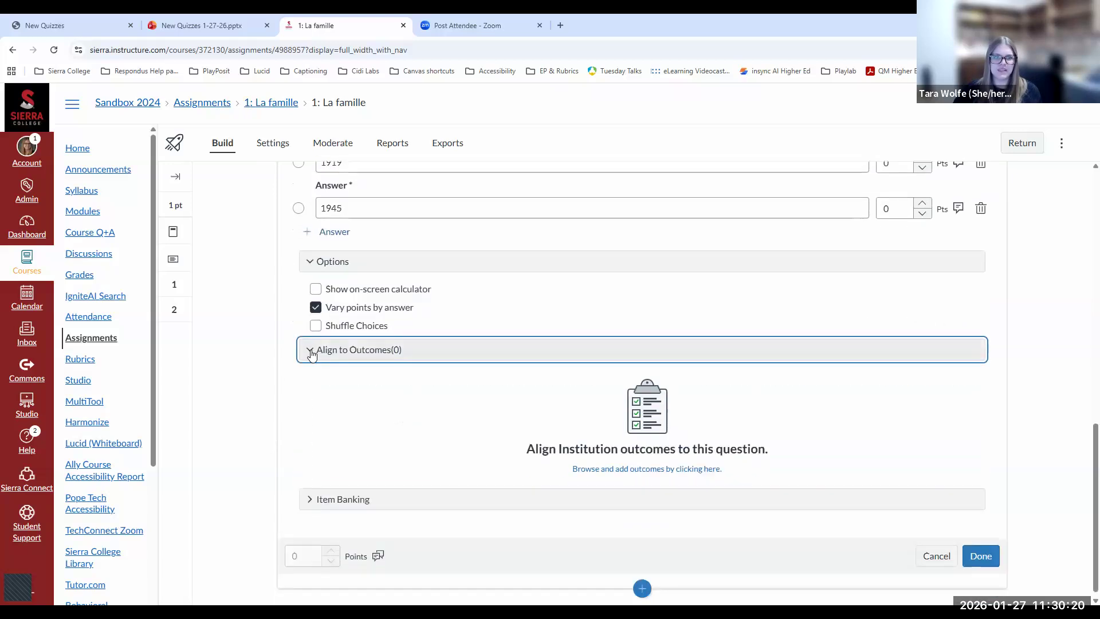
left_click(309, 464)
left_click(308, 495)
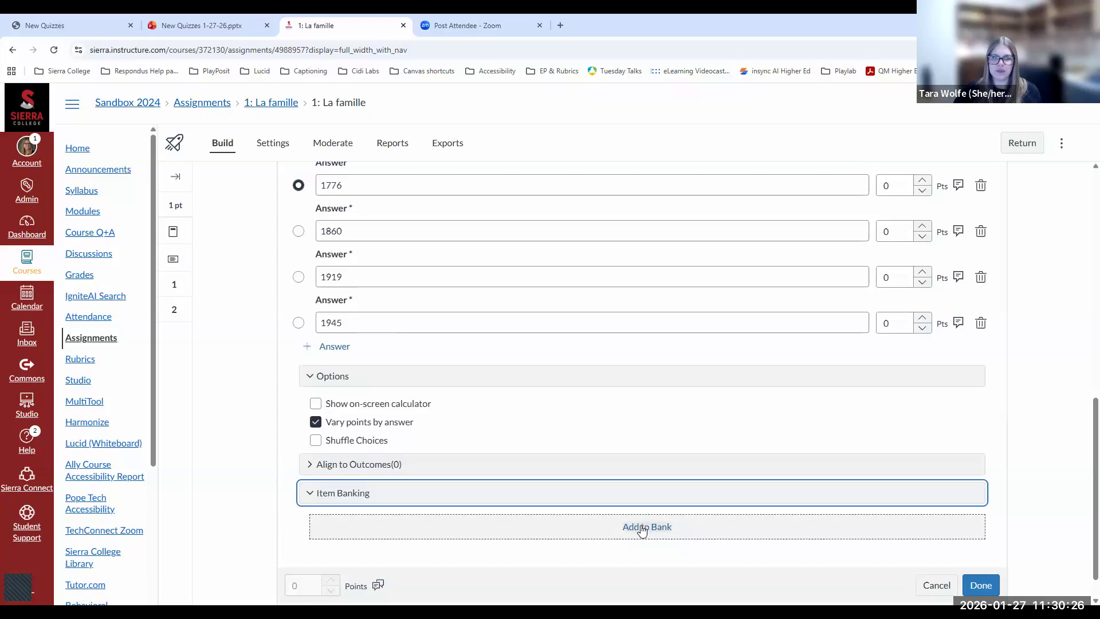
left_click(311, 381)
Give the 1776 answer 1 point and save the question.
scroll(592, 532, "up", 6)
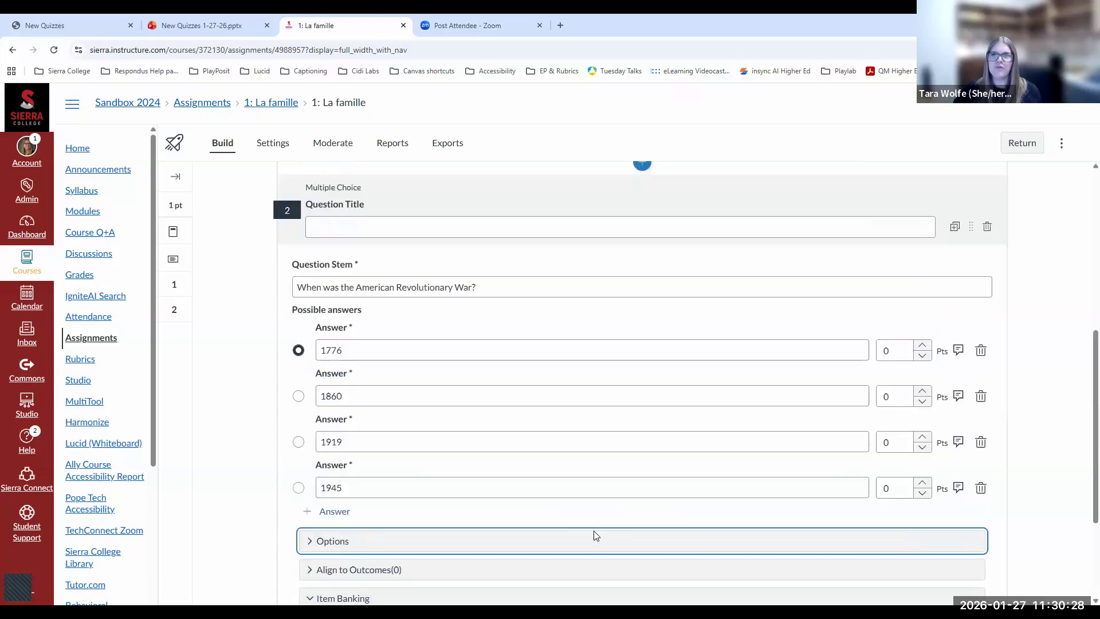
scroll(600, 520, "down", 2)
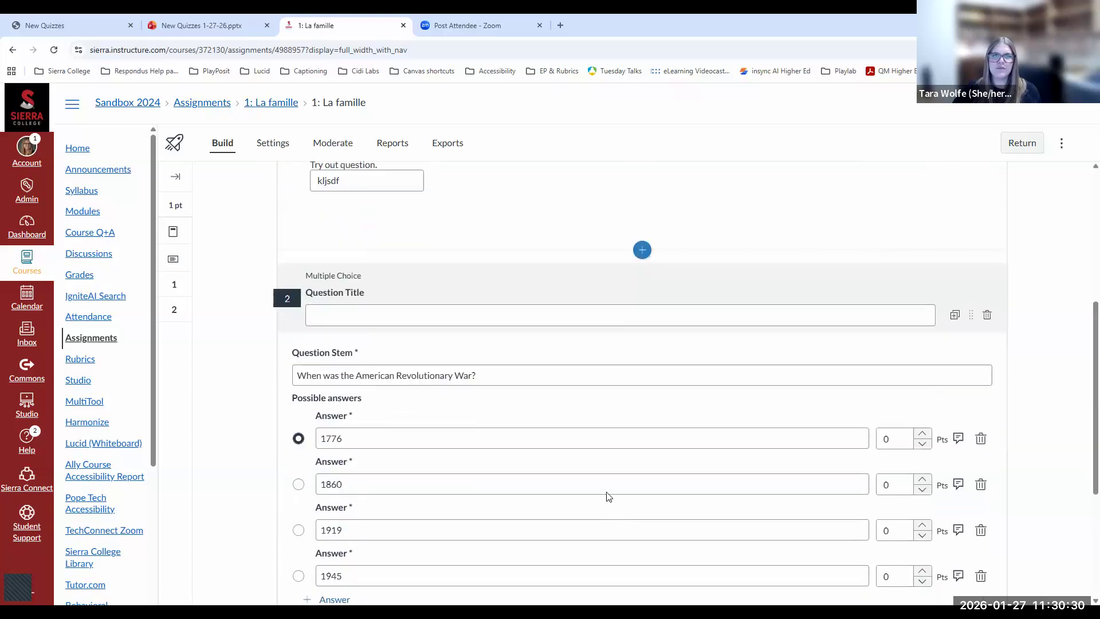
scroll(590, 488, "down", 2)
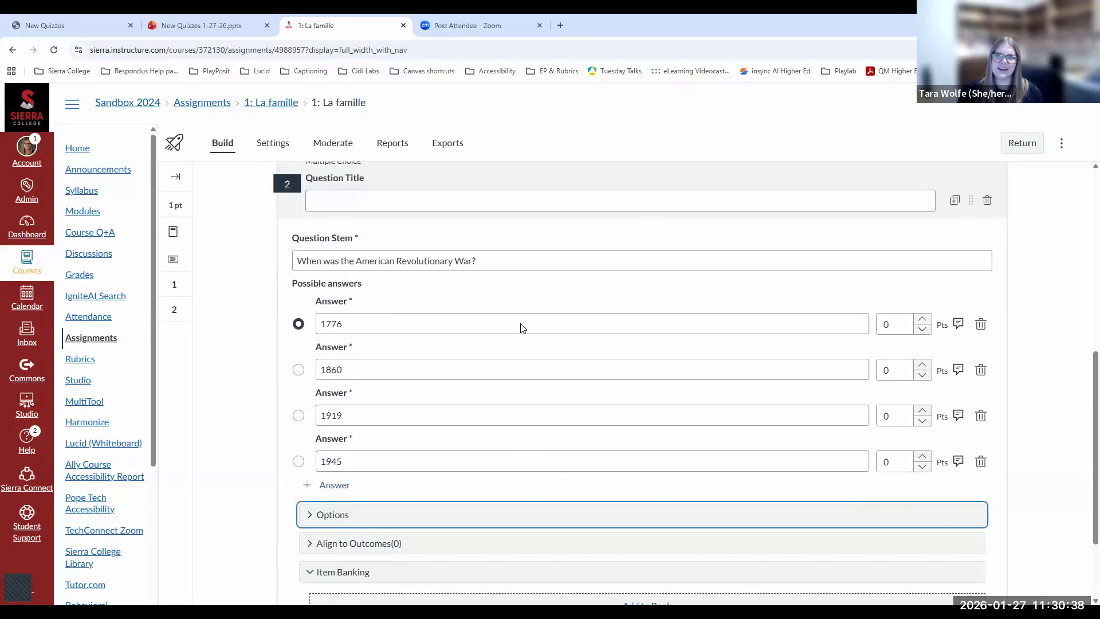
scroll(619, 515, "up", 6)
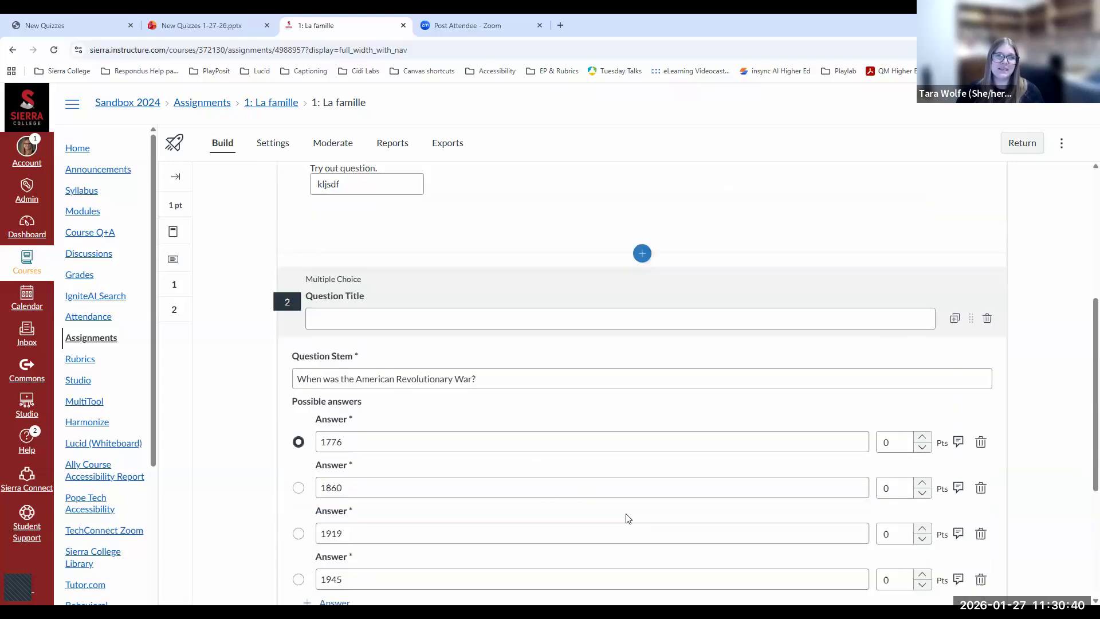
scroll(654, 518, "down", 4)
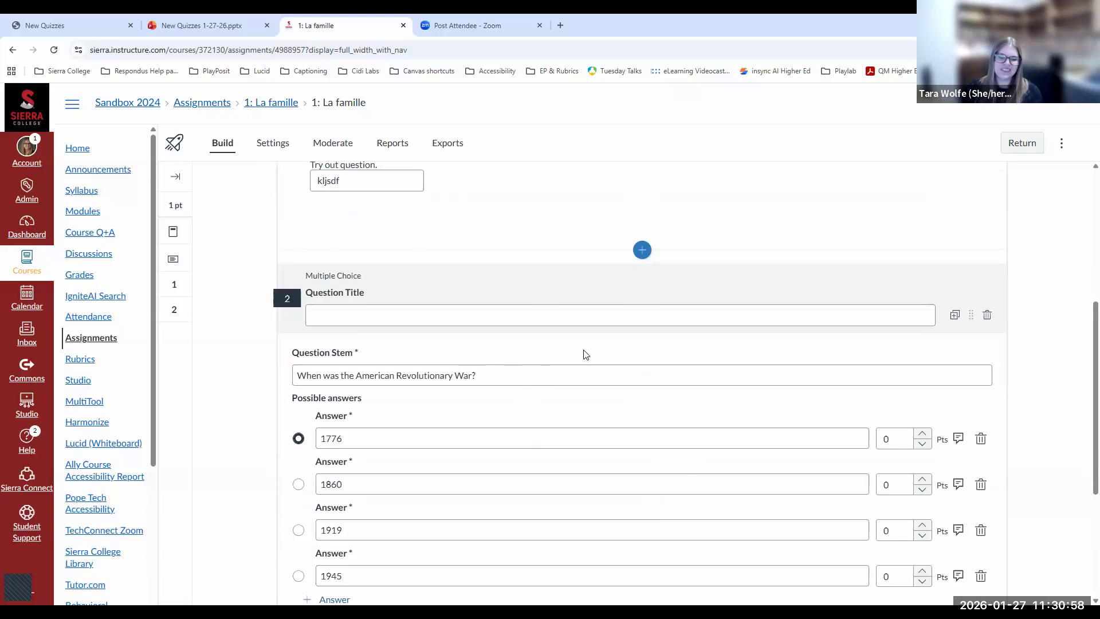
scroll(608, 361, "down", 4)
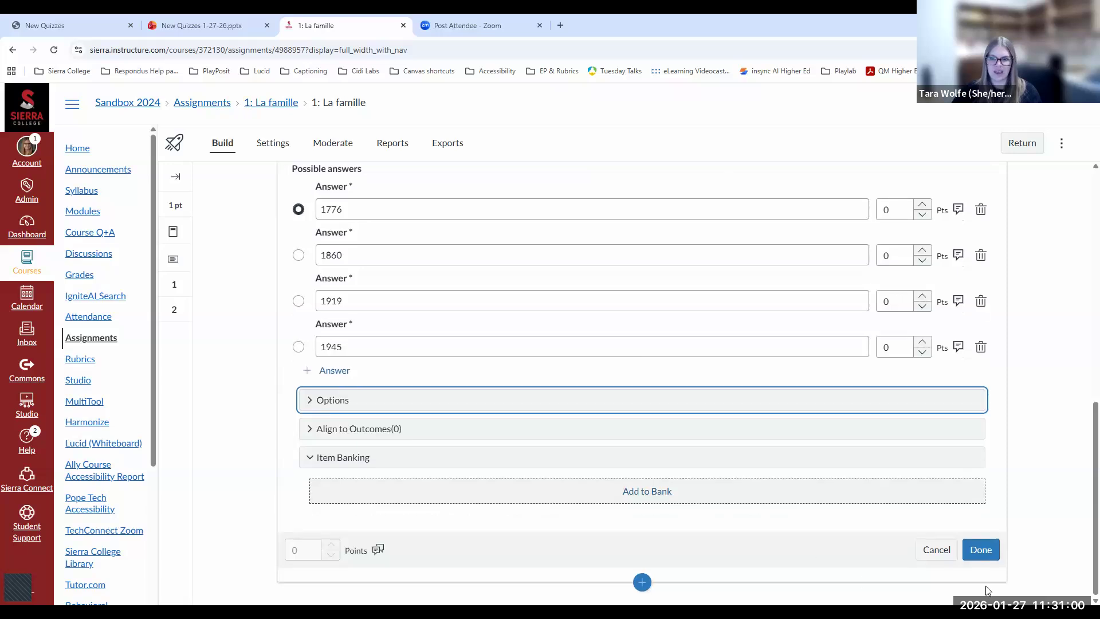
left_click(303, 551)
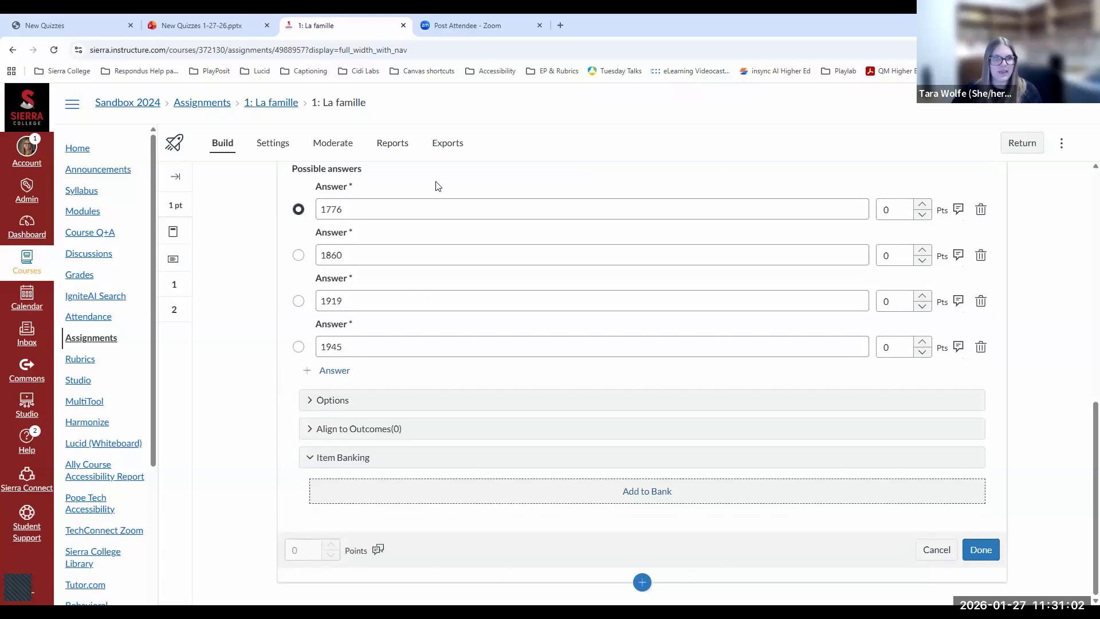
left_click(410, 209)
left_click(883, 209)
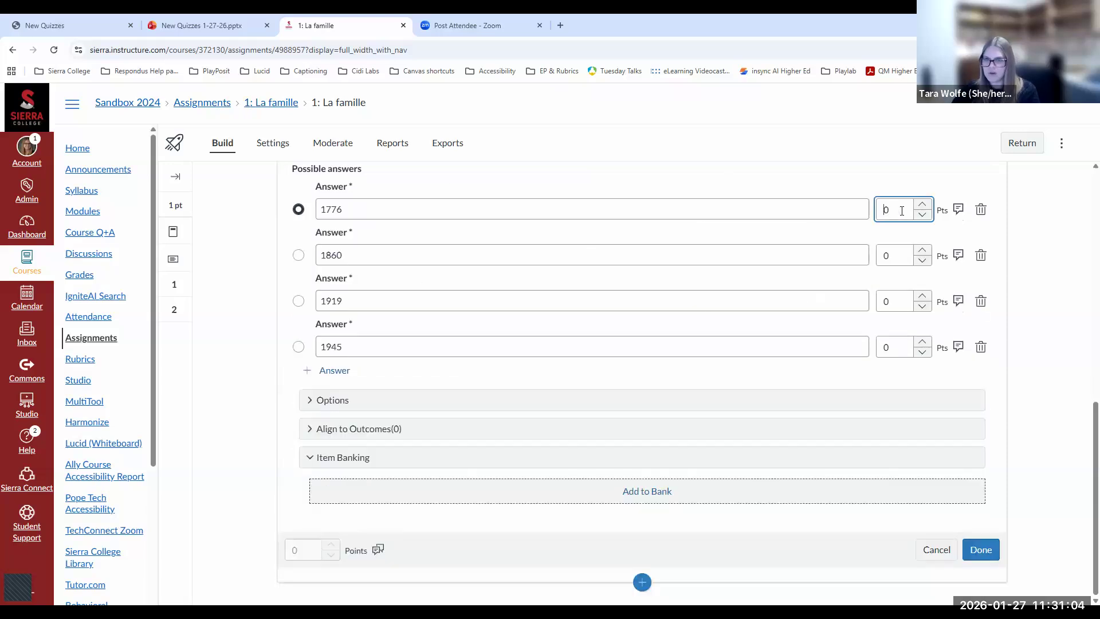
type("1")
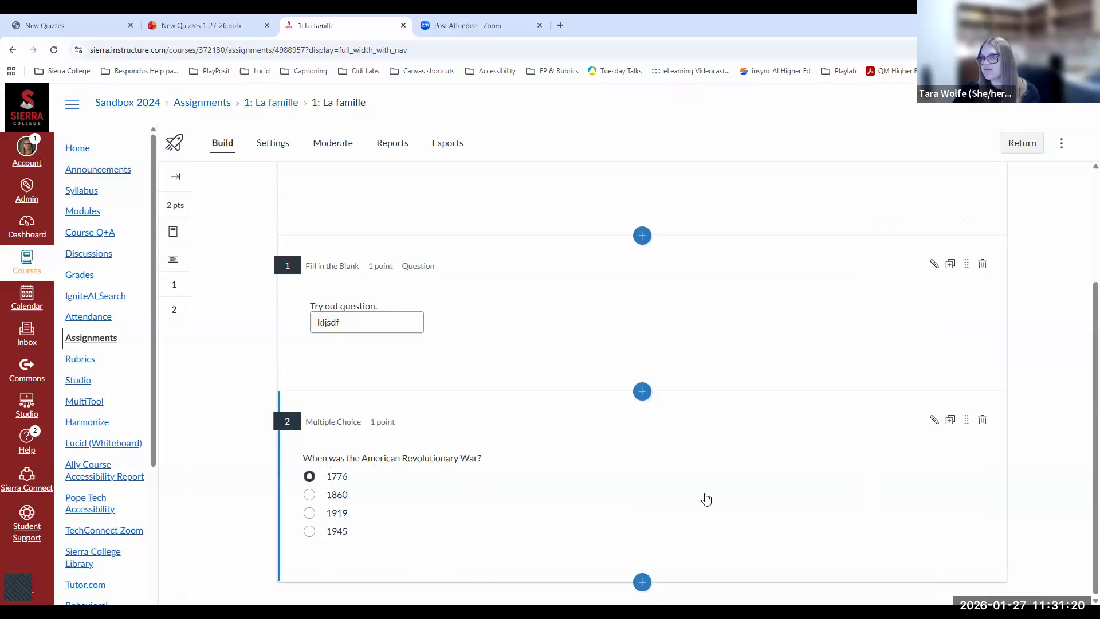
In the quiz settings, turn on Shuffle answers and switch Shuffle questions on and back off.
scroll(688, 425, "up", 3)
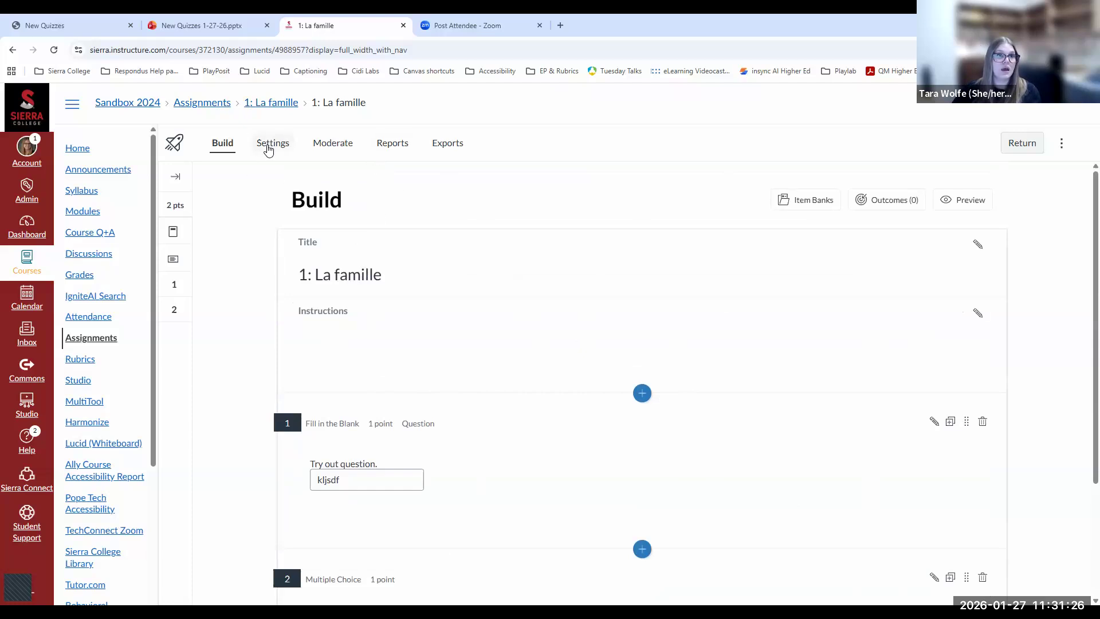
left_click(268, 148)
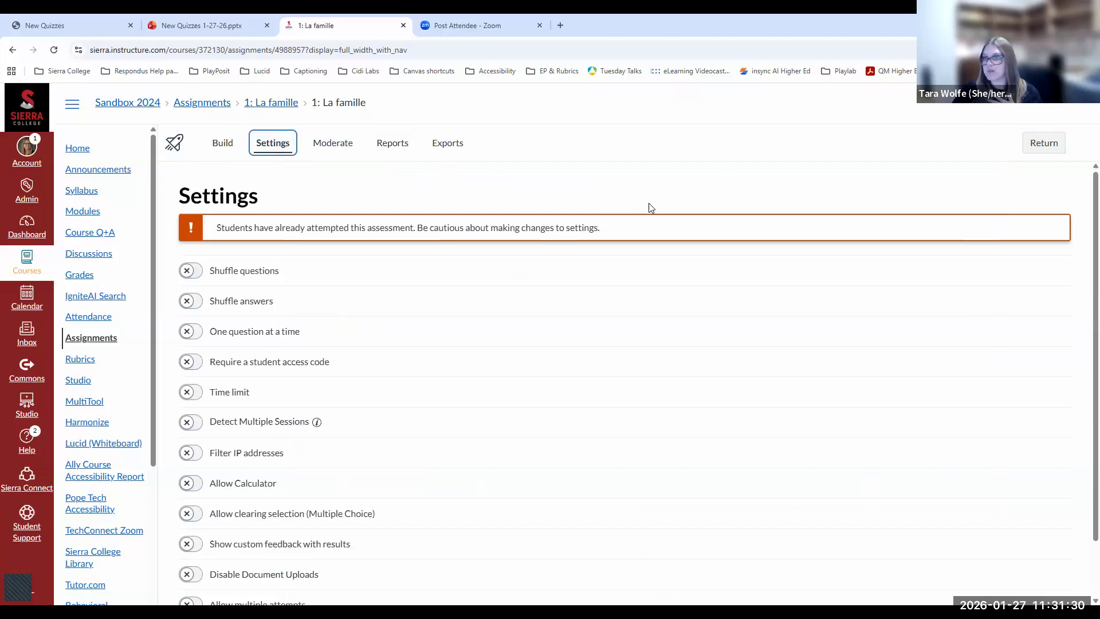
scroll(504, 250, "down", 1)
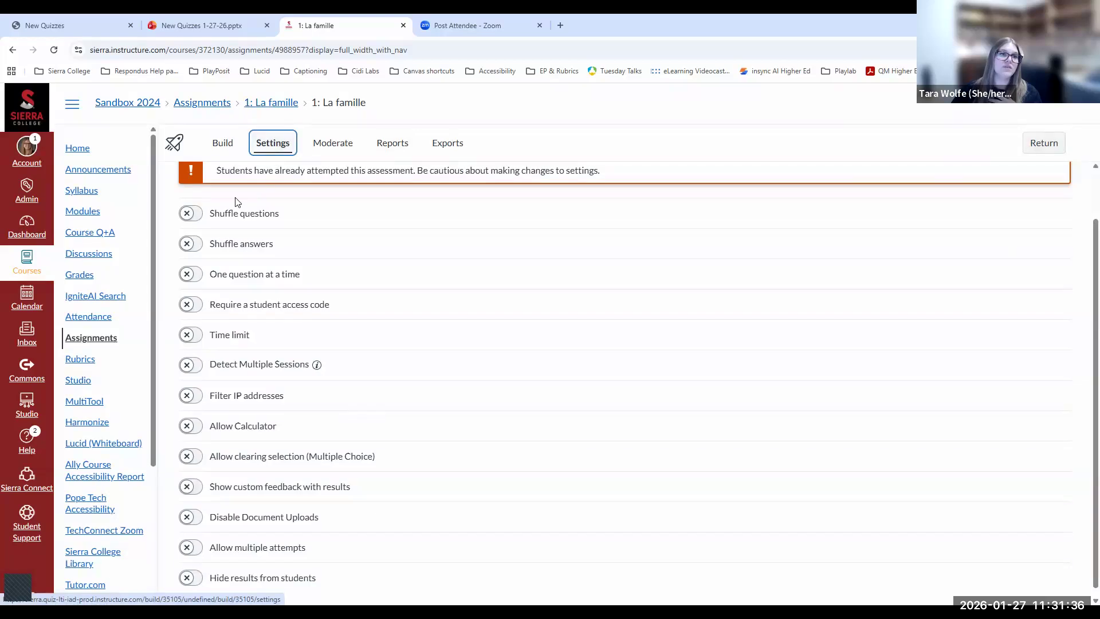
left_click(197, 247)
left_click(192, 215)
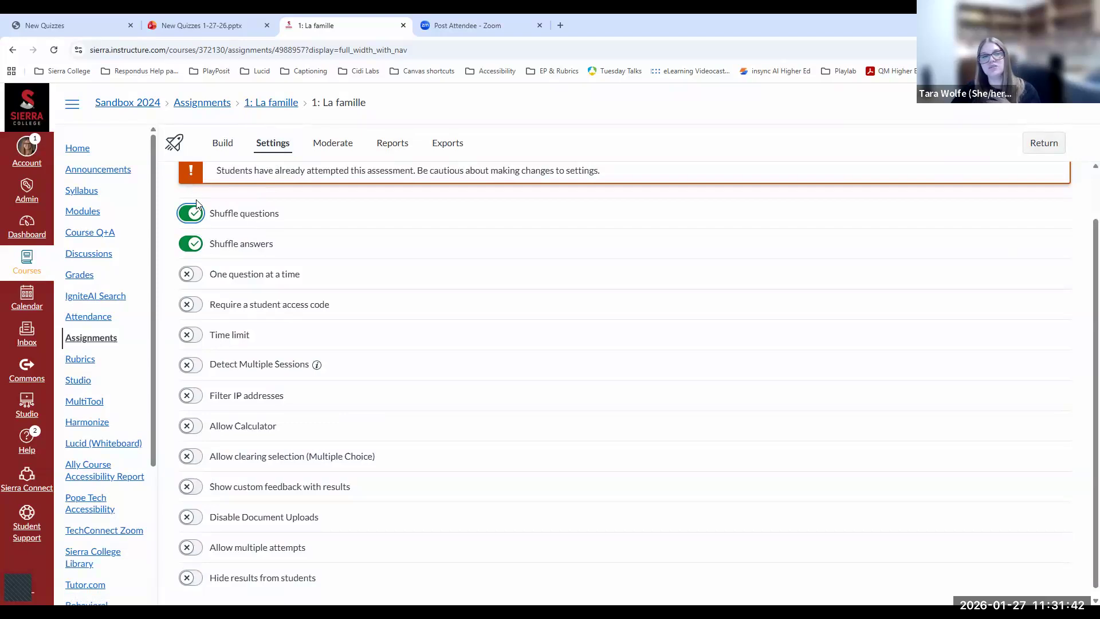
left_click(192, 213)
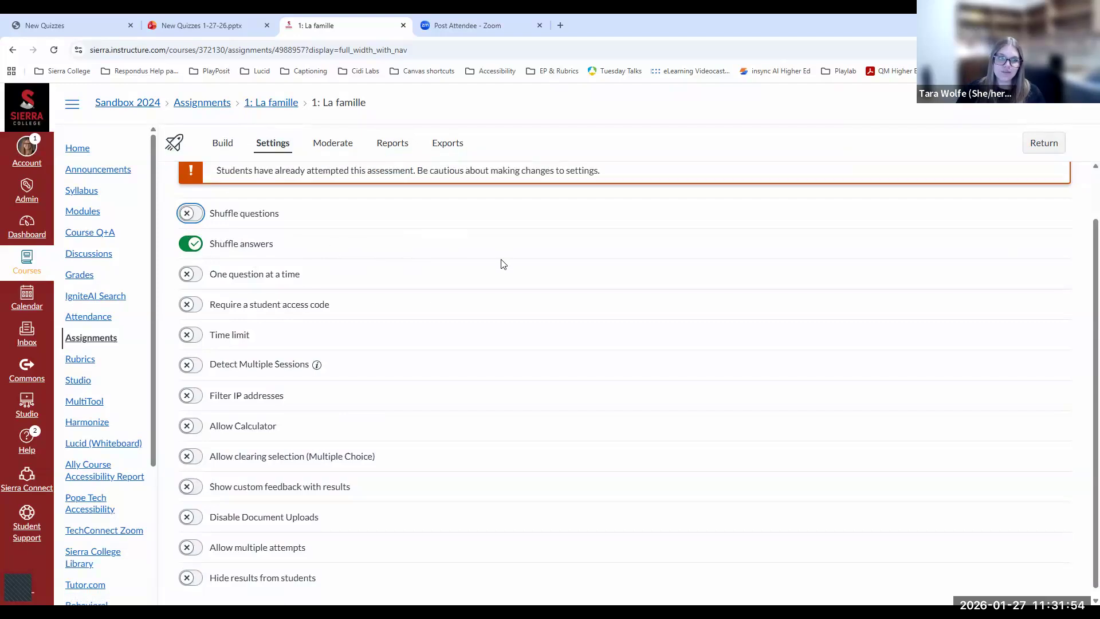
Turn on the time limit and the detection of multiple sessions for the quiz.
scroll(197, 332, "down", 1)
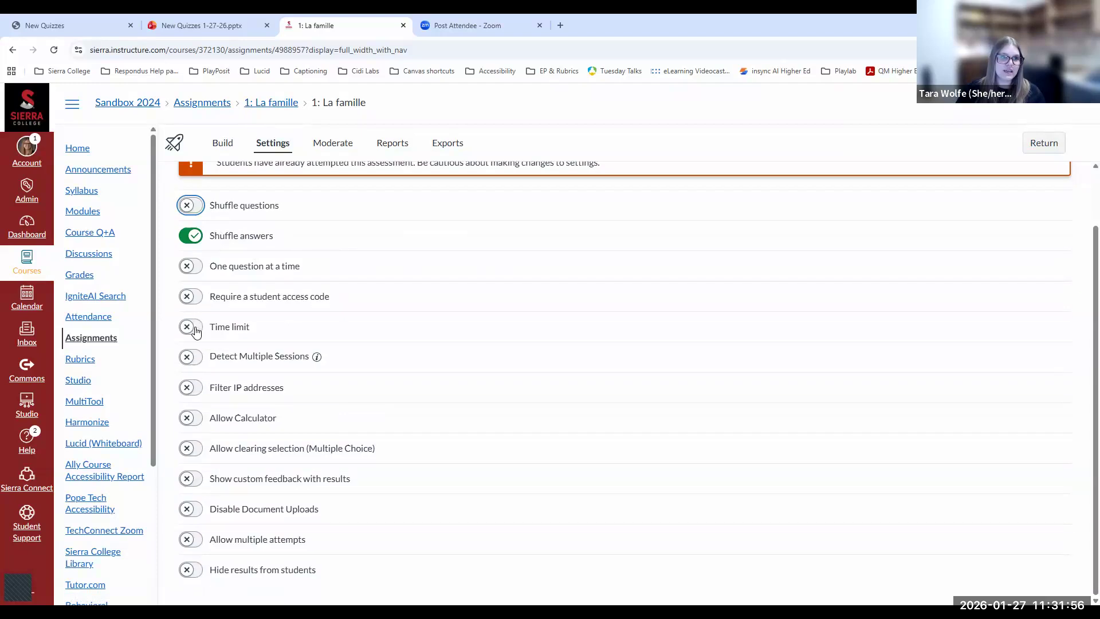
left_click(191, 327)
left_click(196, 428)
mouse_move(317, 424)
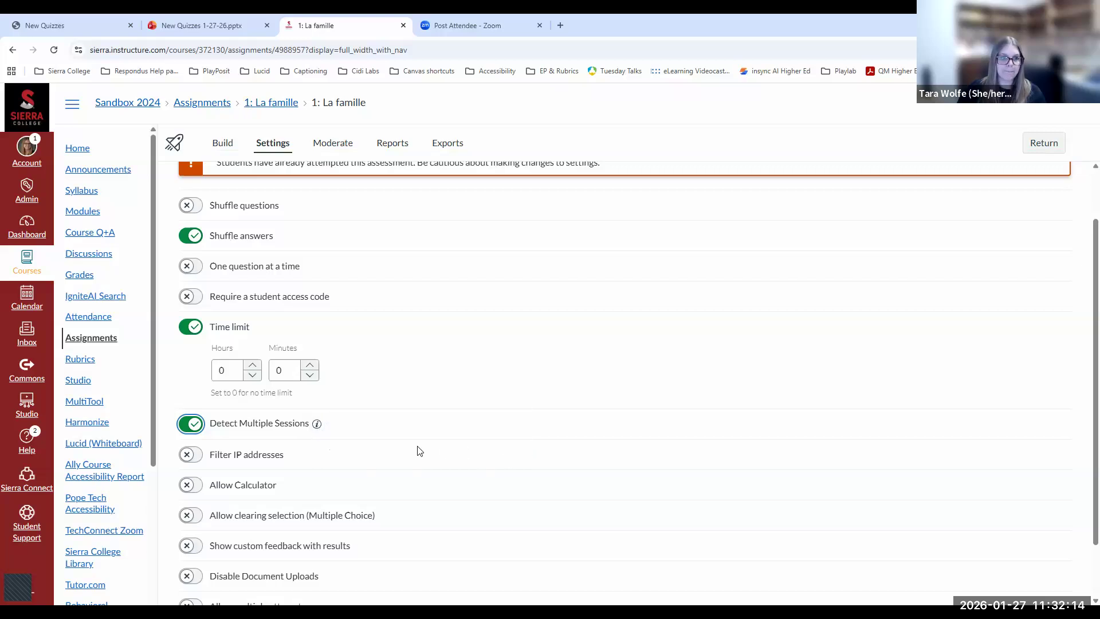
Allow clearing the selection in Multiple Choice questions and allow multiple attempts.
scroll(486, 380, "down", 1)
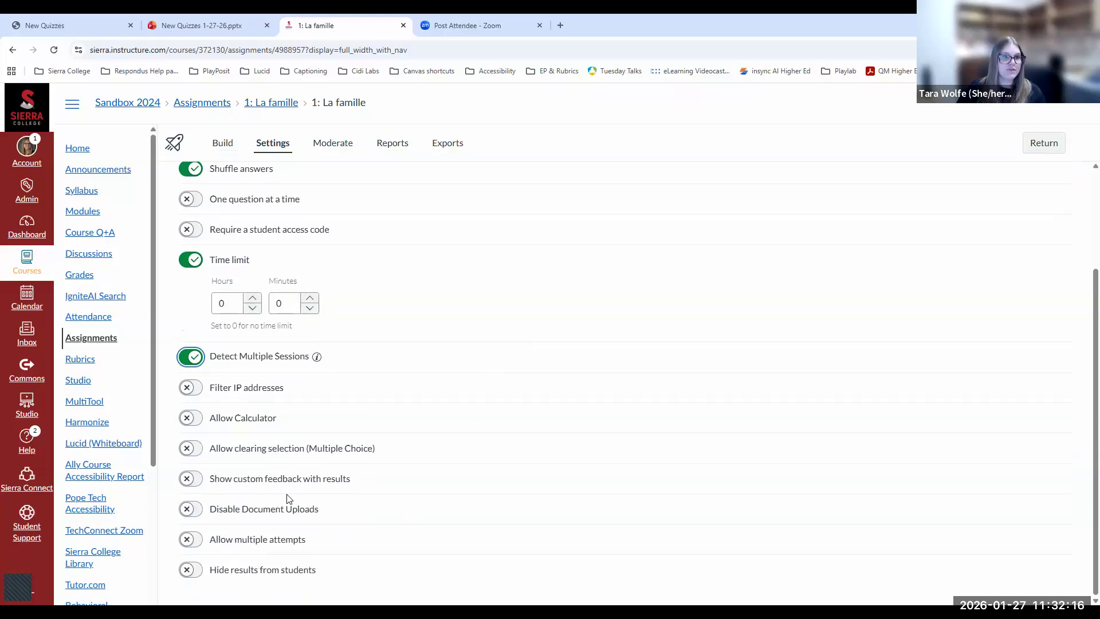
left_click(192, 452)
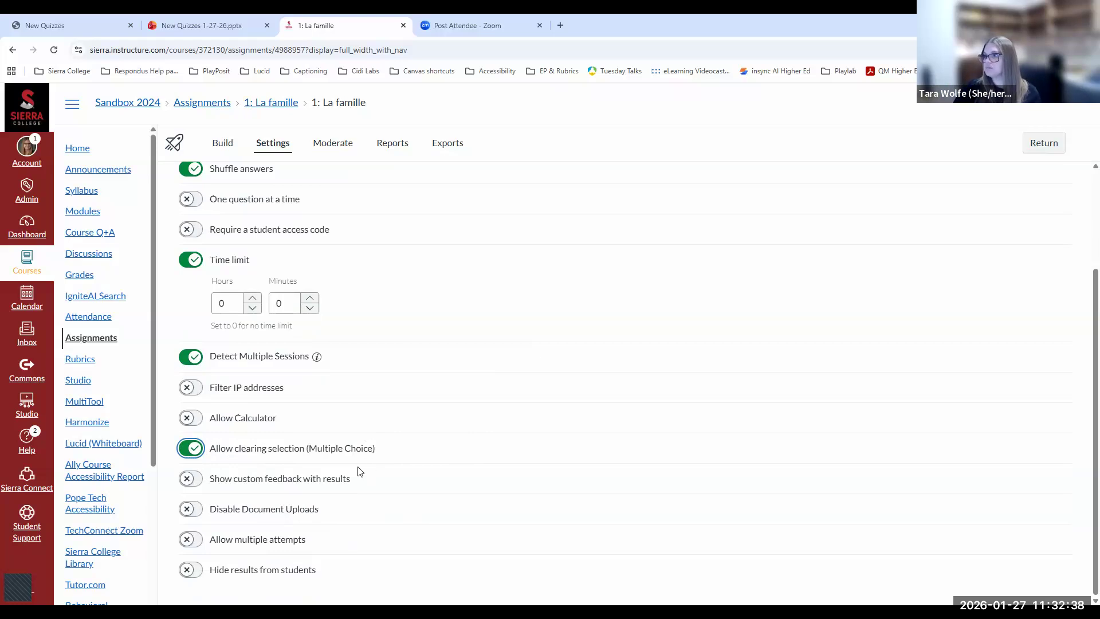
left_click(189, 539)
scroll(276, 550, "down", 1)
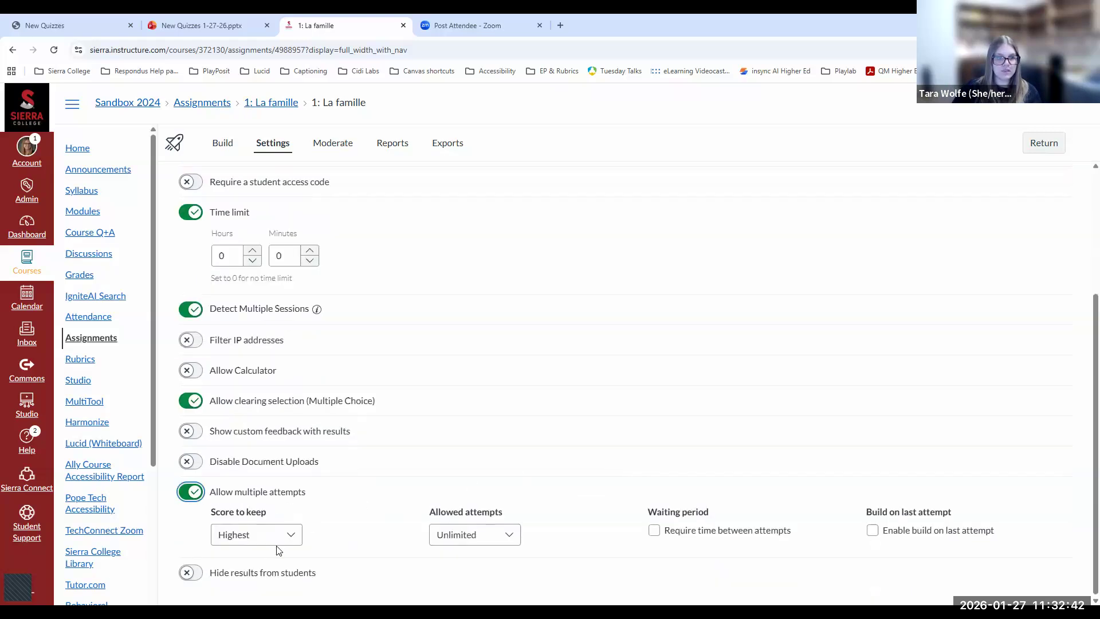
Turn on hiding results from students, look over the result visibility options, and turn it back off.
left_click(187, 570)
scroll(436, 487, "down", 5)
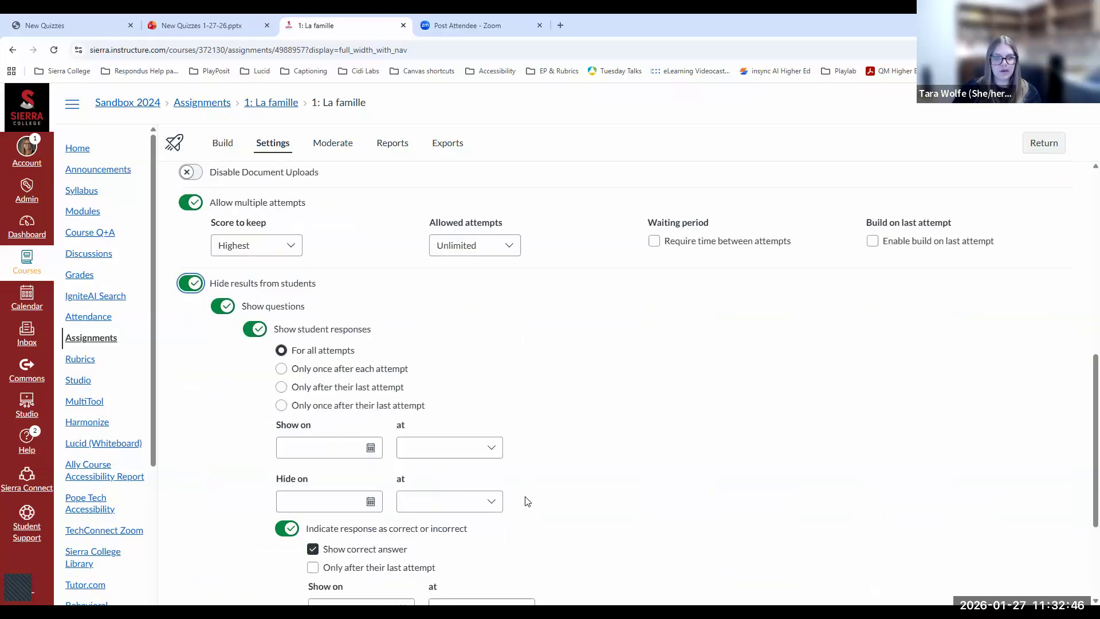
scroll(555, 450, "down", 3)
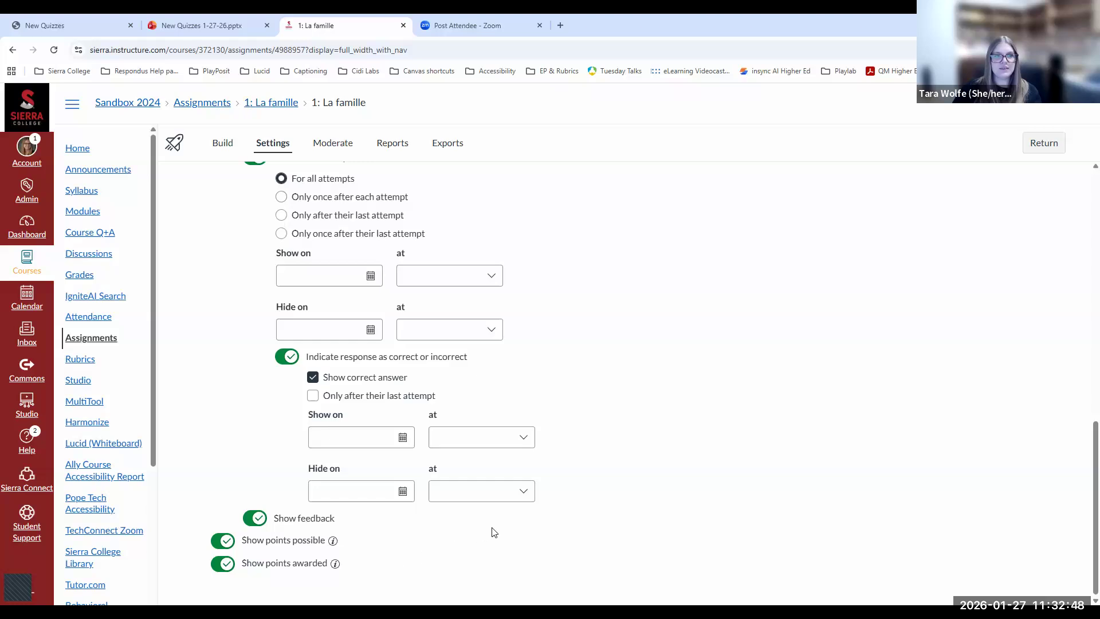
scroll(562, 516, "up", 2)
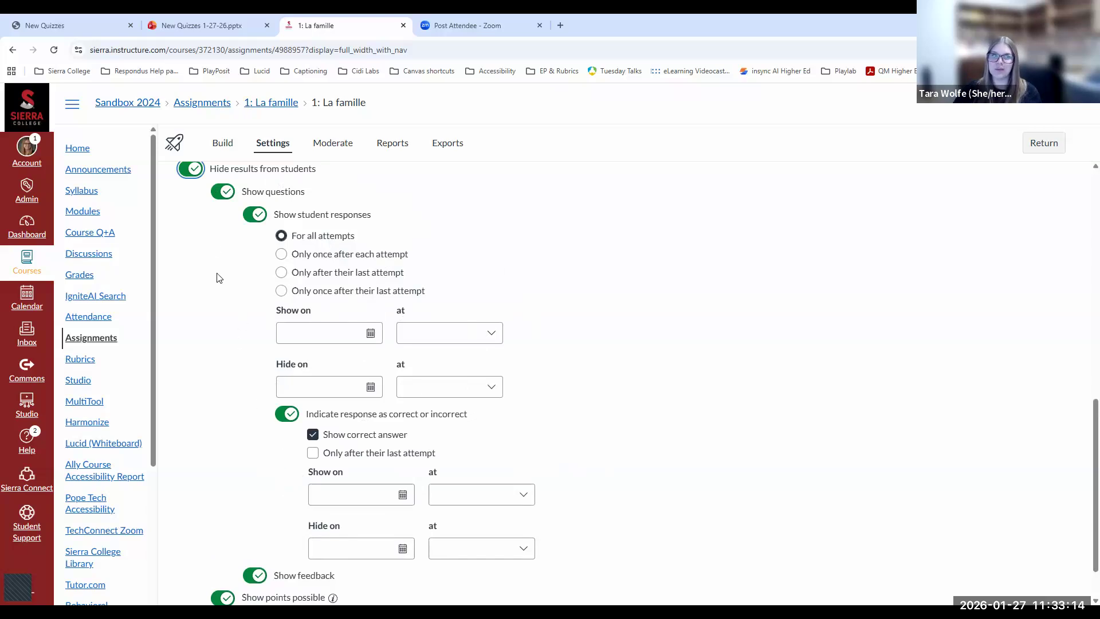
left_click(190, 172)
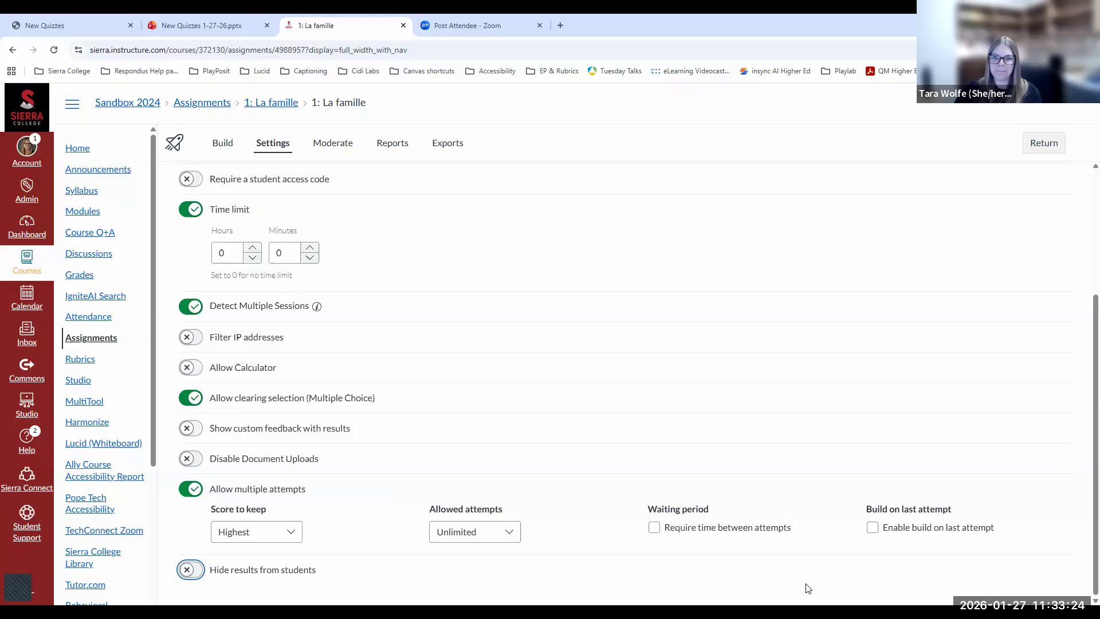
Require a waiting period between quiz attempts.
left_click(664, 533)
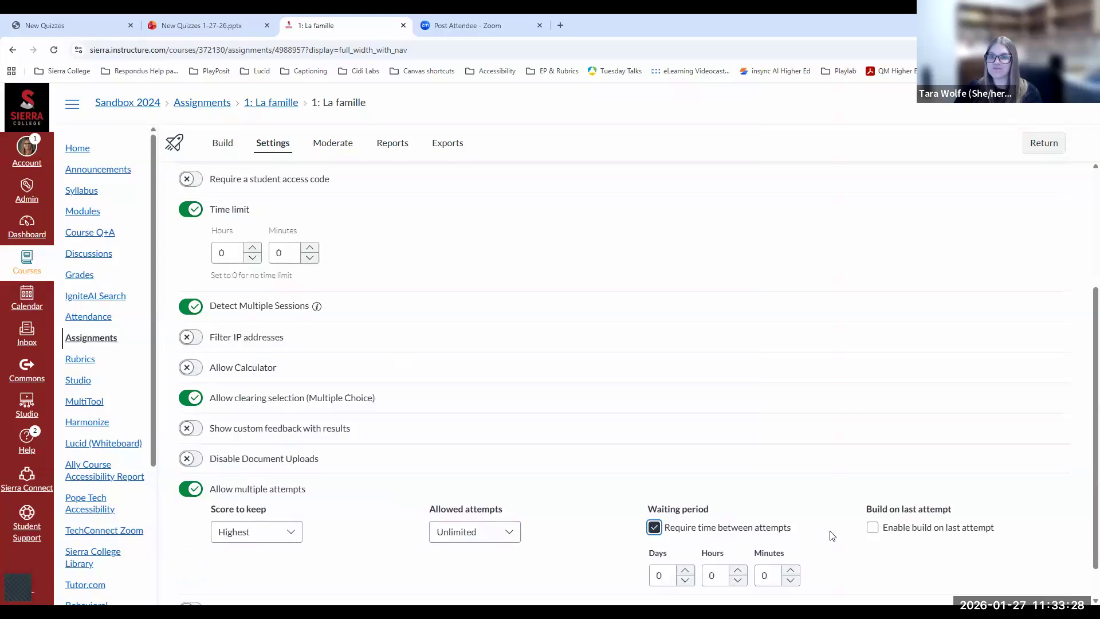
scroll(832, 536, "down", 1)
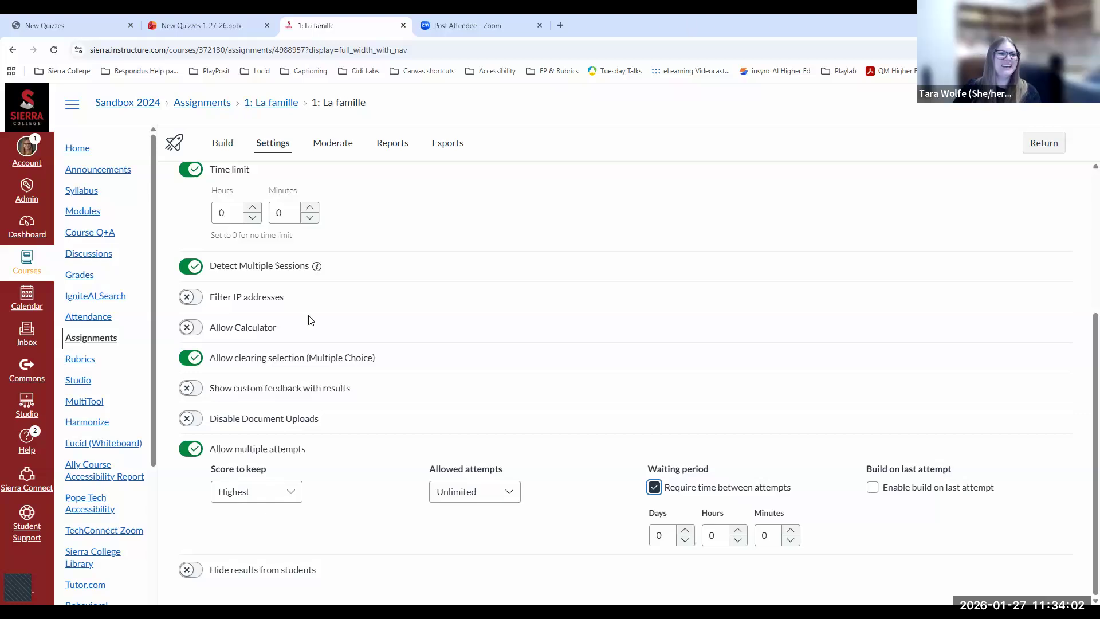
Open the American Revolutionary War Multiple Choice question for editing and display its options.
scroll(383, 363, "up", 4)
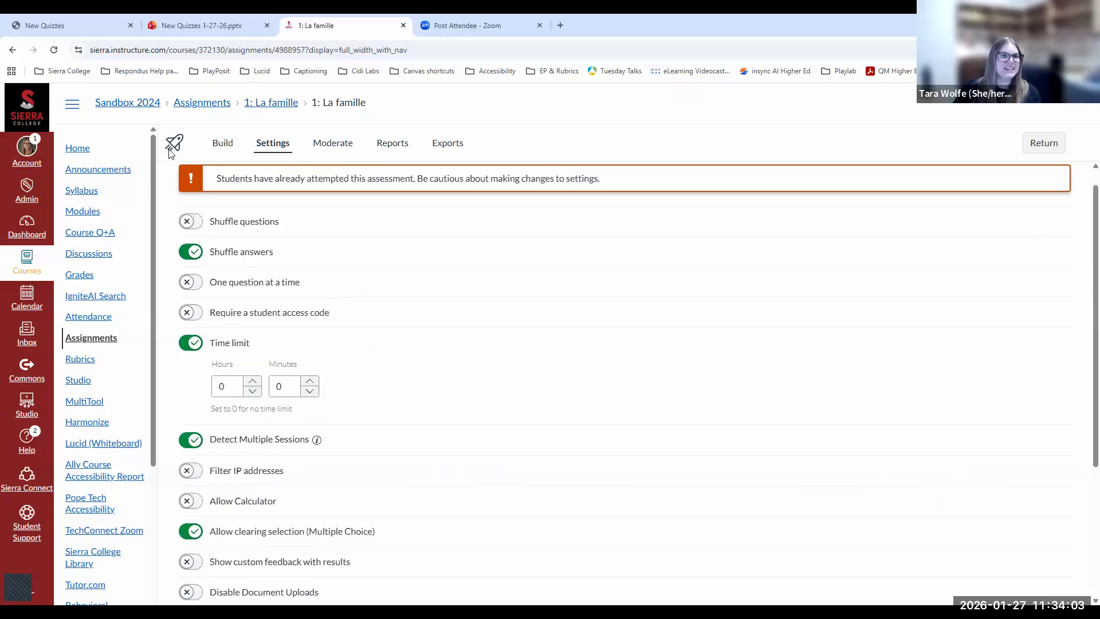
left_click(218, 149)
scroll(770, 361, "down", 3)
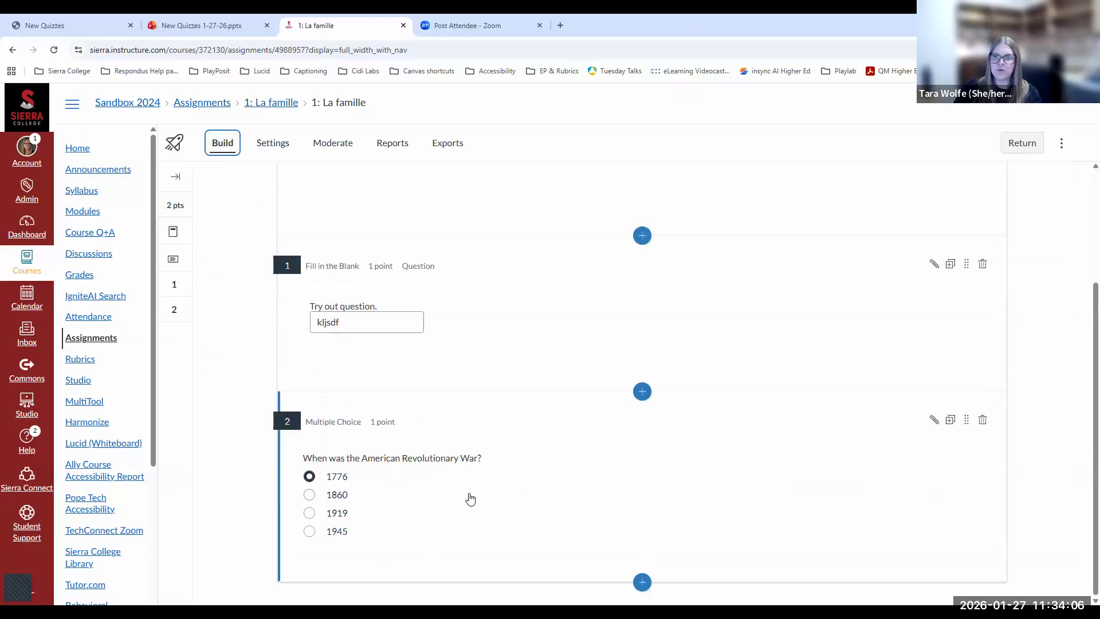
left_click(933, 420)
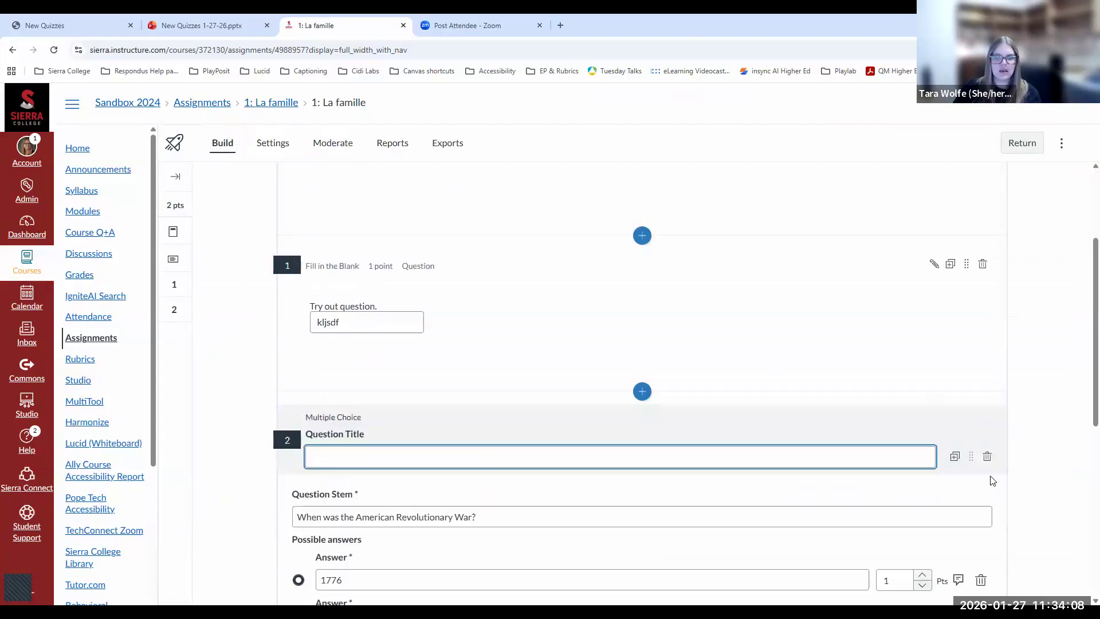
scroll(751, 408, "down", 6)
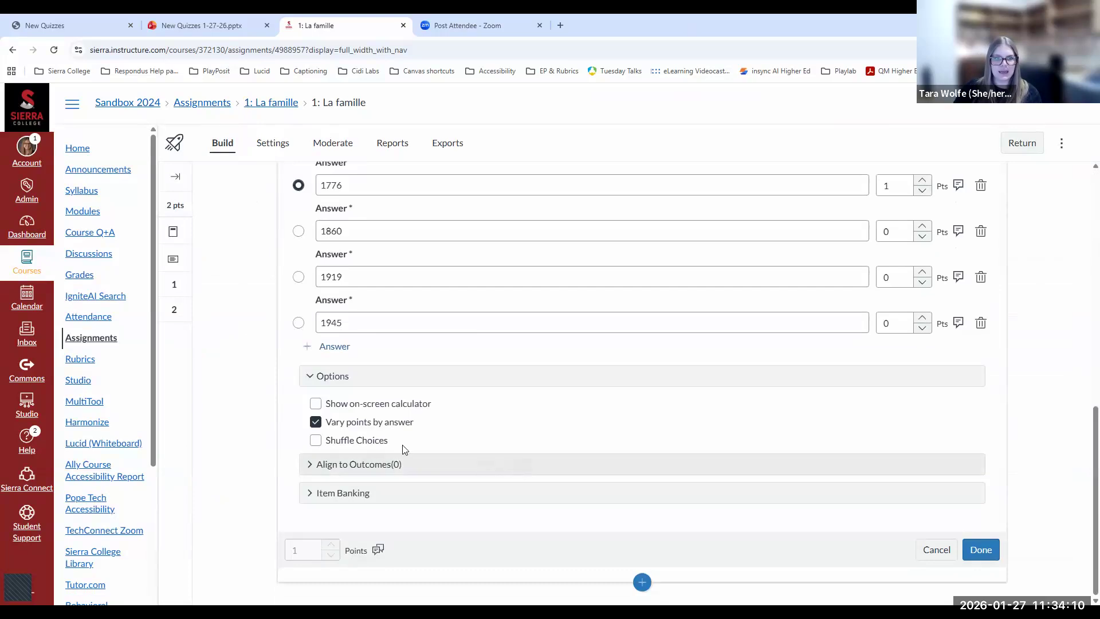
left_click(318, 378)
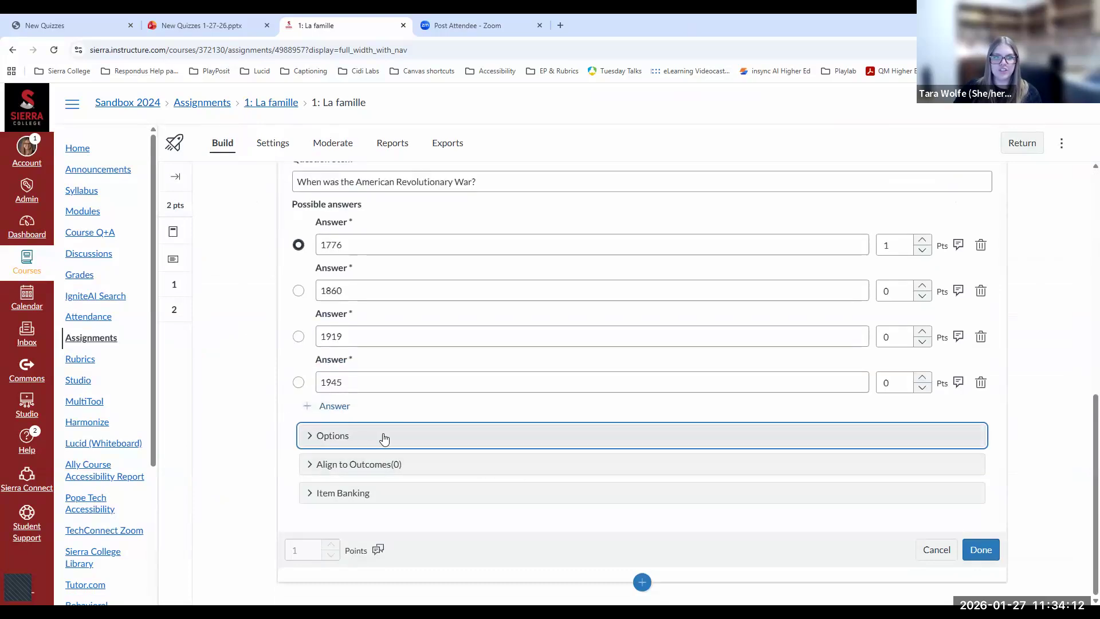
left_click(333, 435)
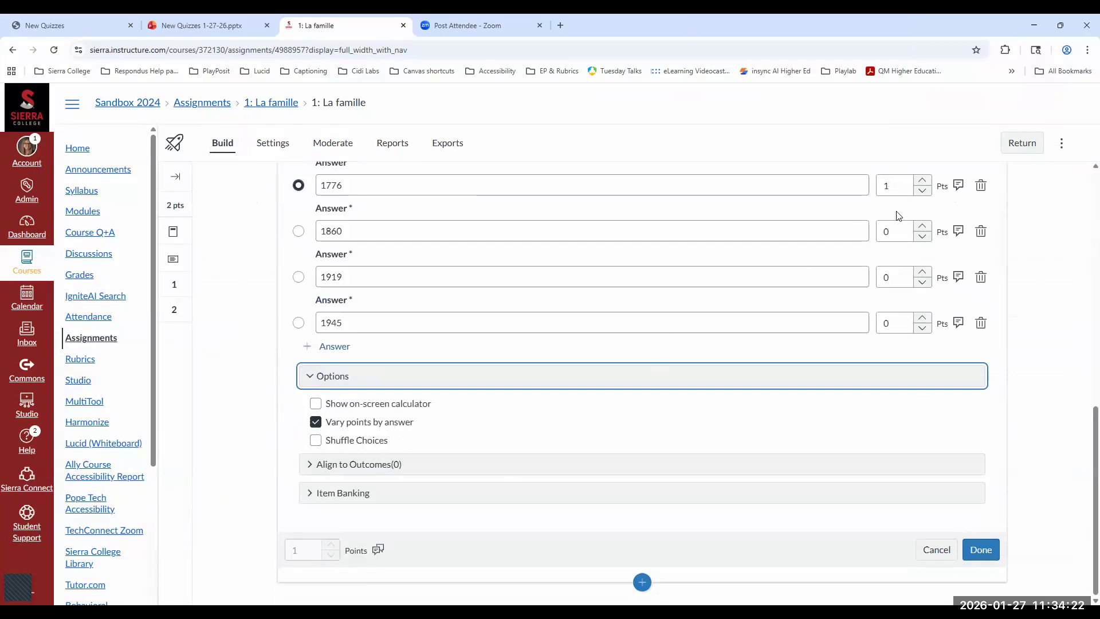
Set the points for the answer 1860 to 0.5.
scroll(867, 411, "up", 2)
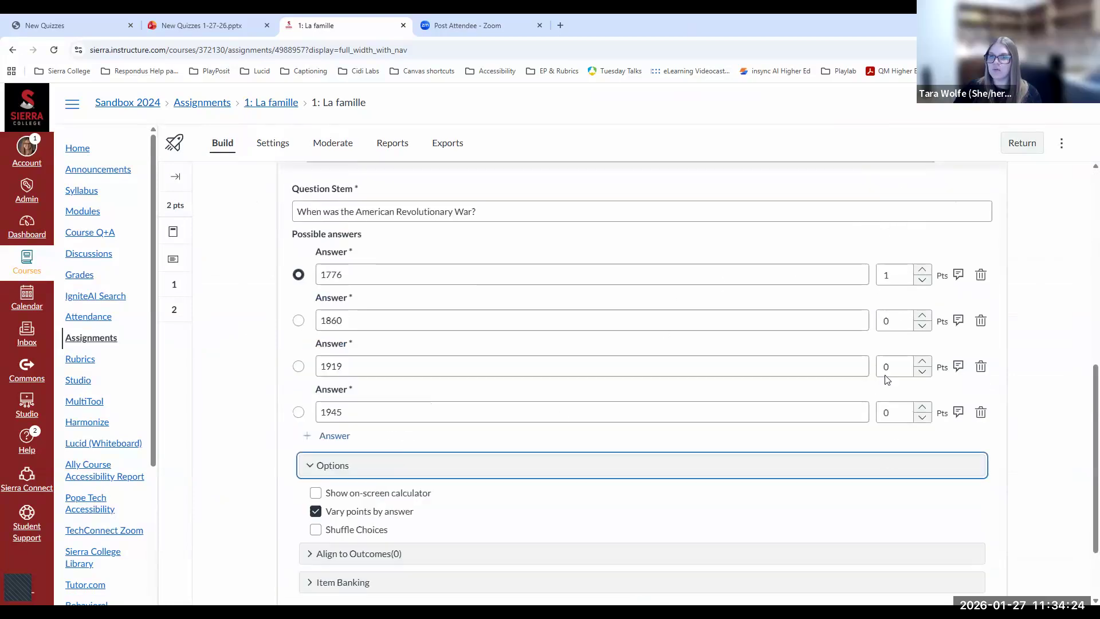
left_click(882, 347)
type(".5")
left_click(904, 473)
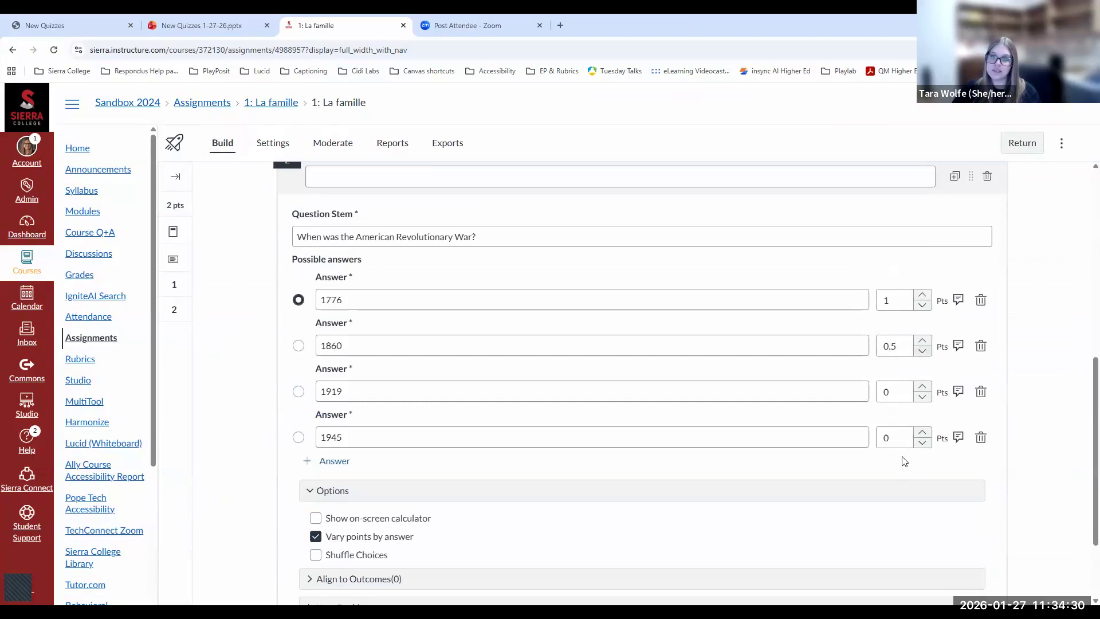
scroll(734, 497, "down", 1)
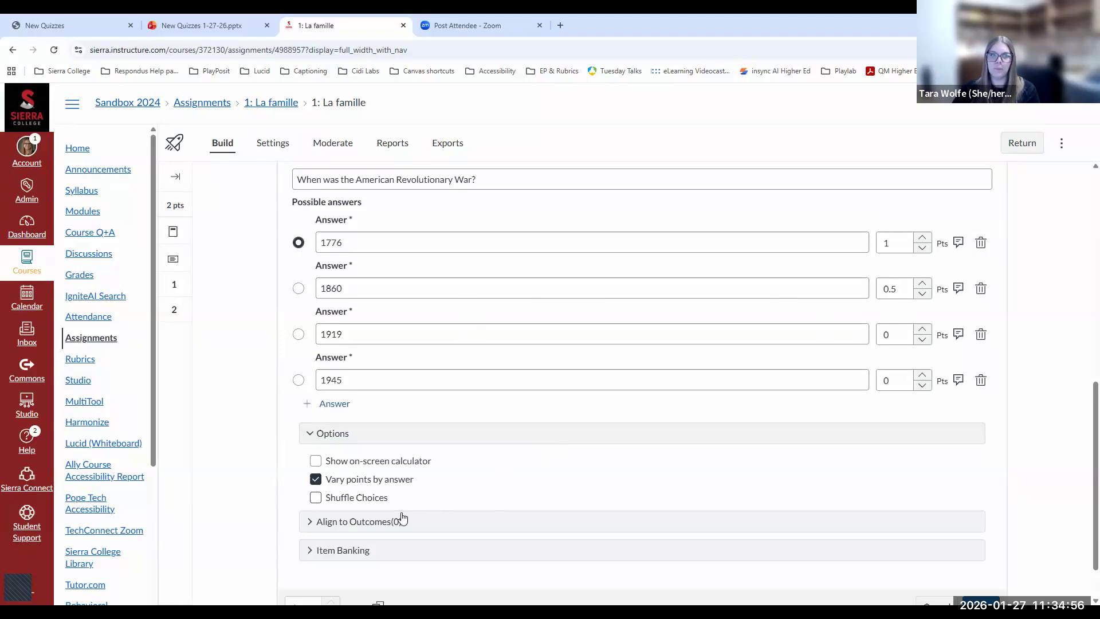
Turn varying points by answer off and back on for the question, and finish editing it.
left_click(316, 481)
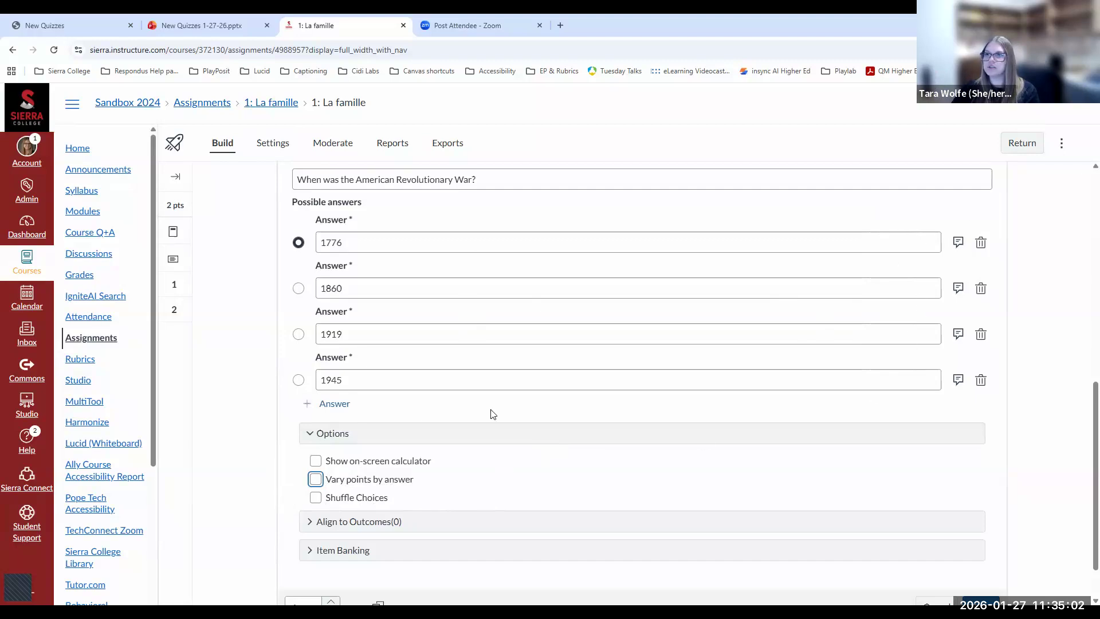
left_click(315, 480)
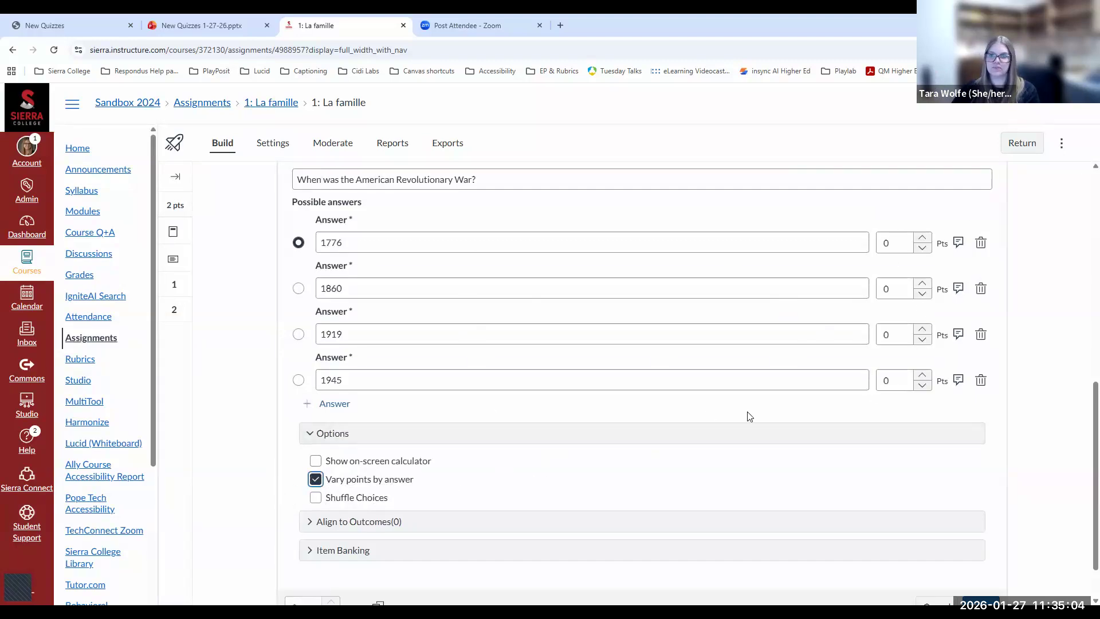
scroll(934, 498, "down", 1)
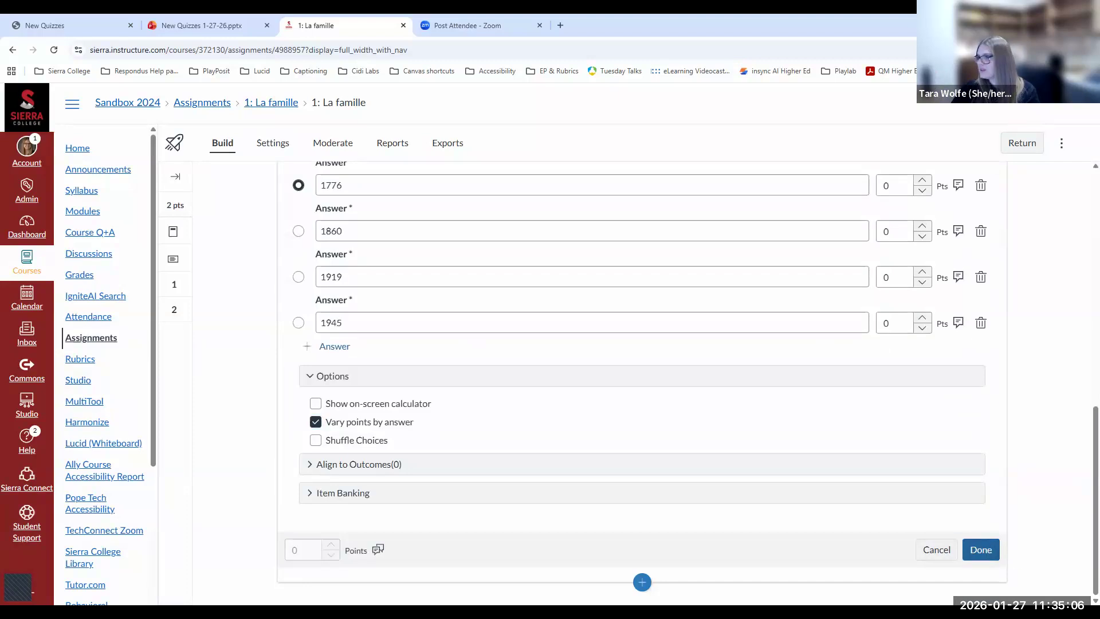
left_click(981, 549)
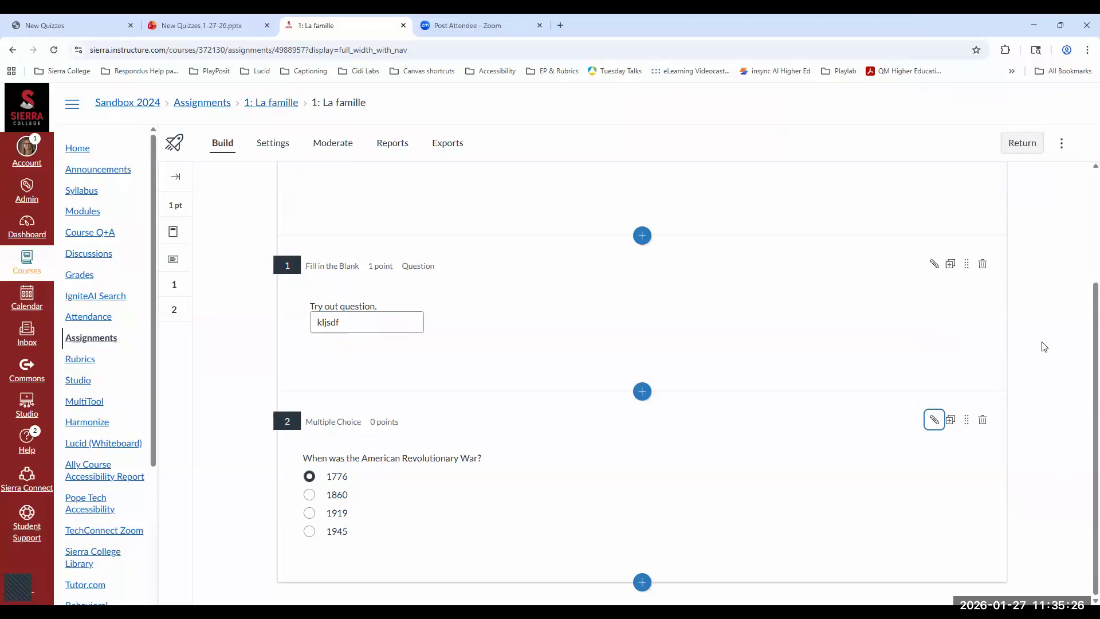
Enable build on last attempt in the quiz settings.
left_click(265, 143)
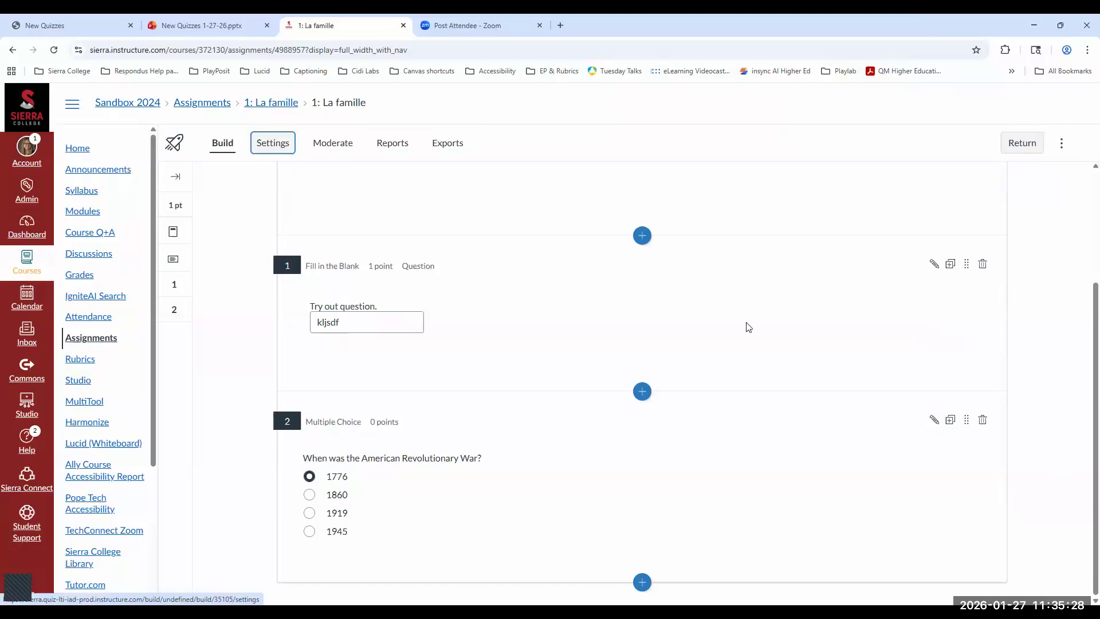
scroll(948, 365, "down", 3)
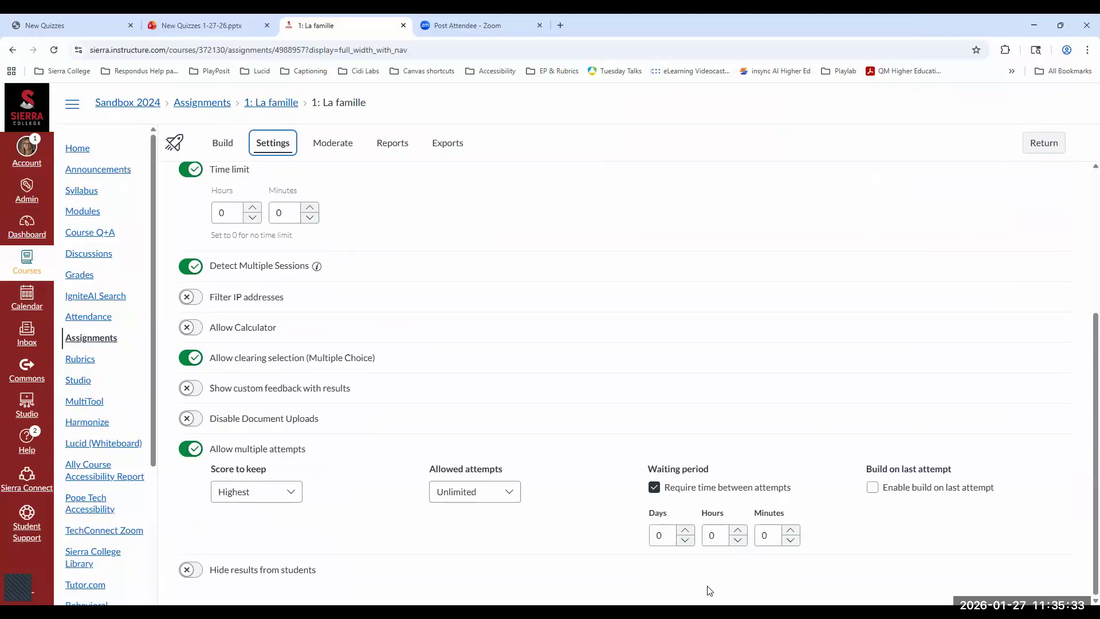
left_click(873, 491)
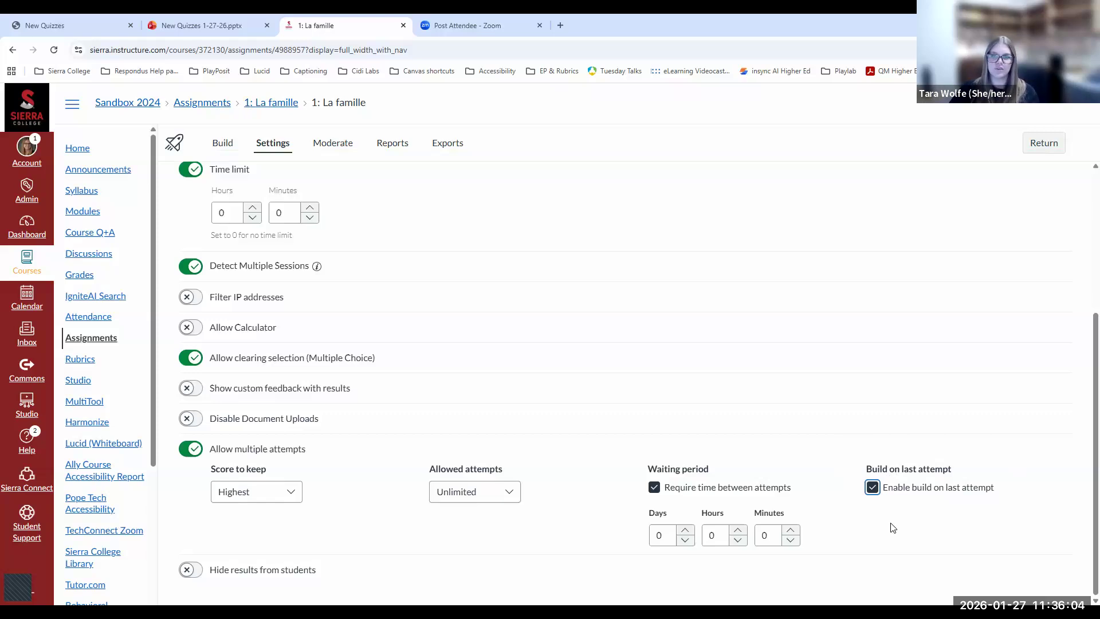
left_click(968, 515)
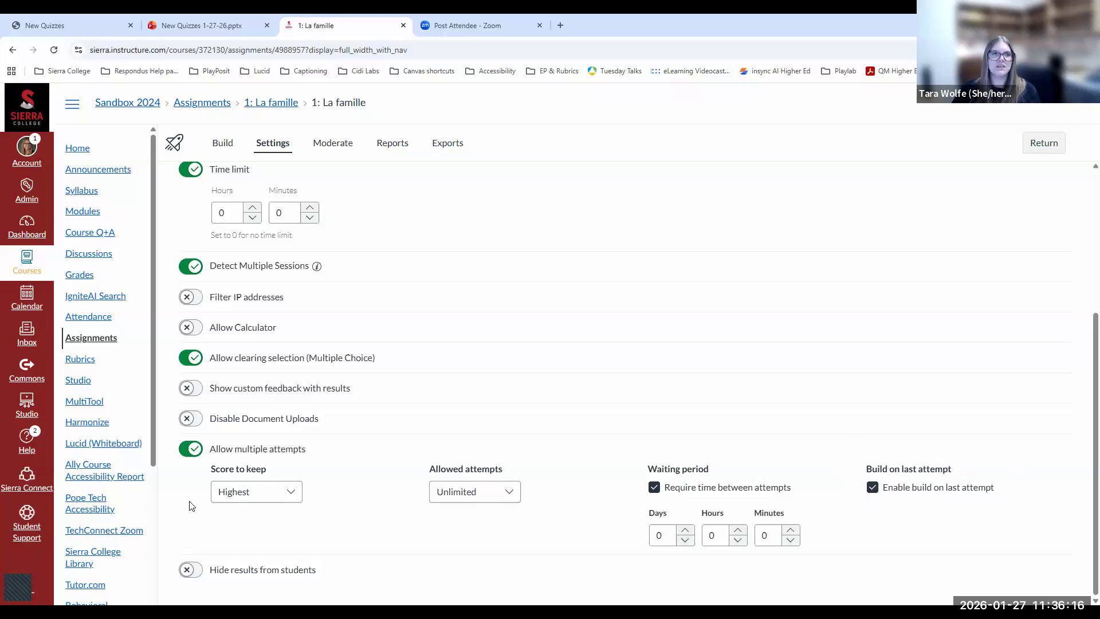
Turn on hiding results from students and disable showing questions, points possible and points awarded.
scroll(192, 546, "up", 2)
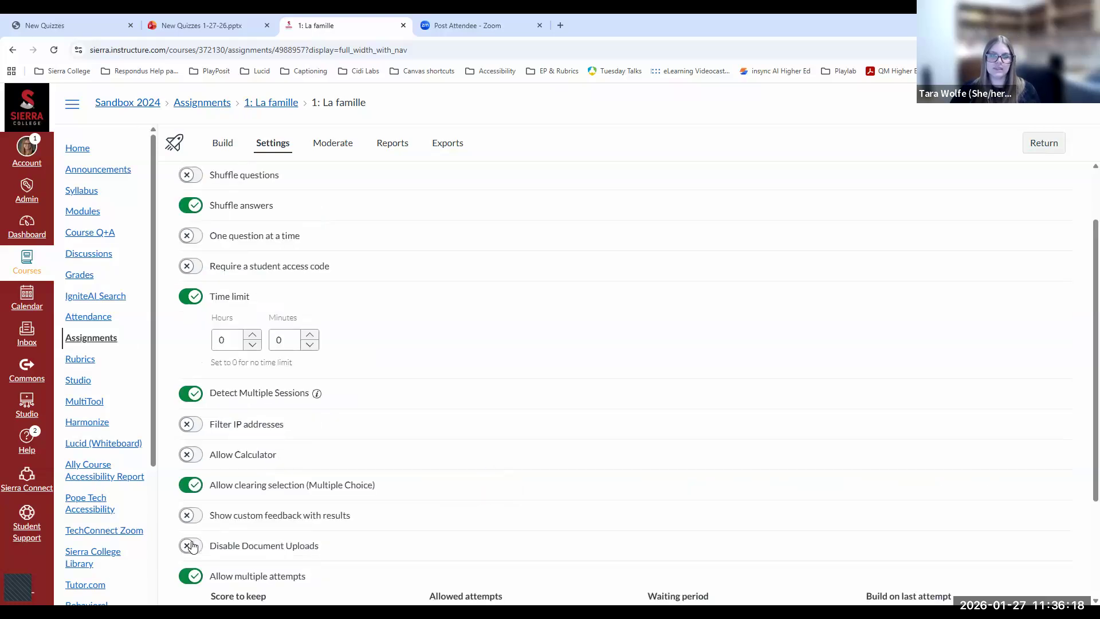
scroll(825, 416, "up", 2)
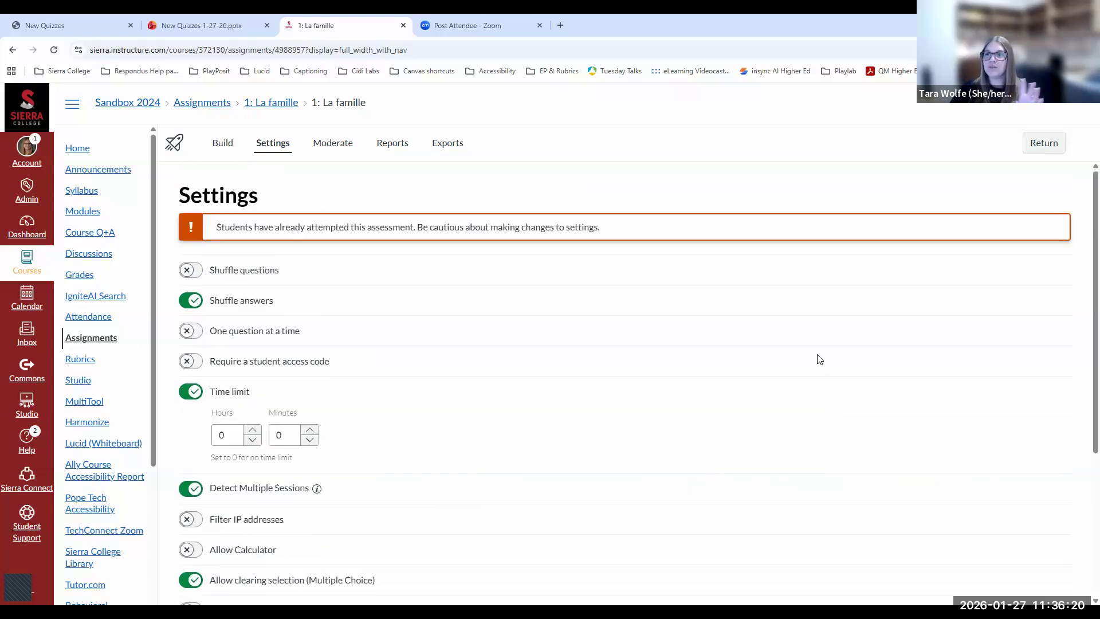
scroll(257, 330, "down", 1)
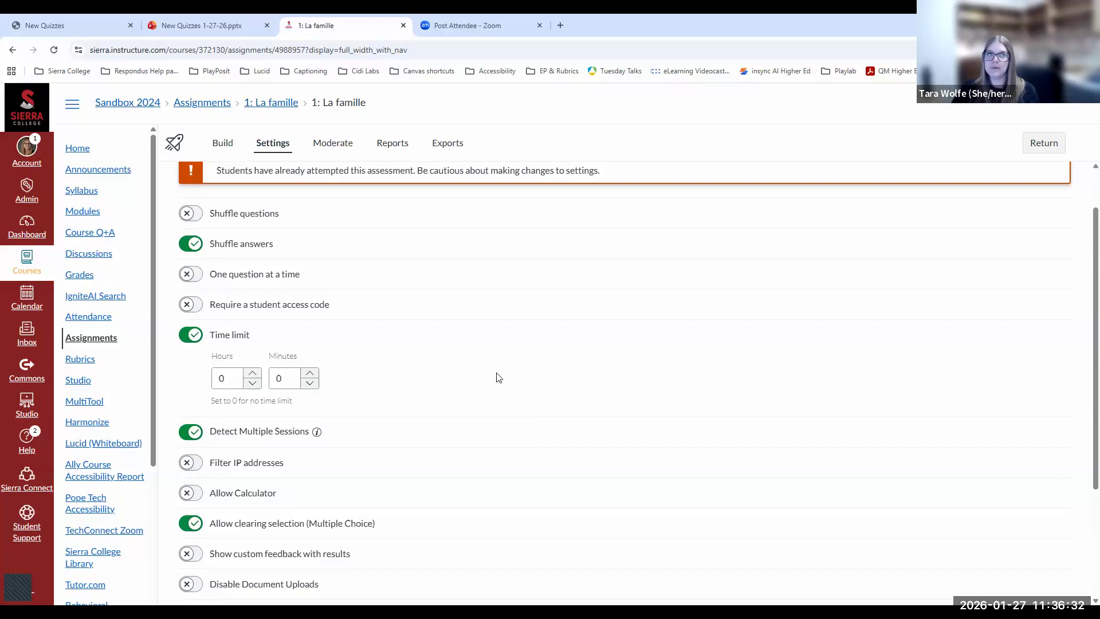
scroll(280, 182, "down", 1)
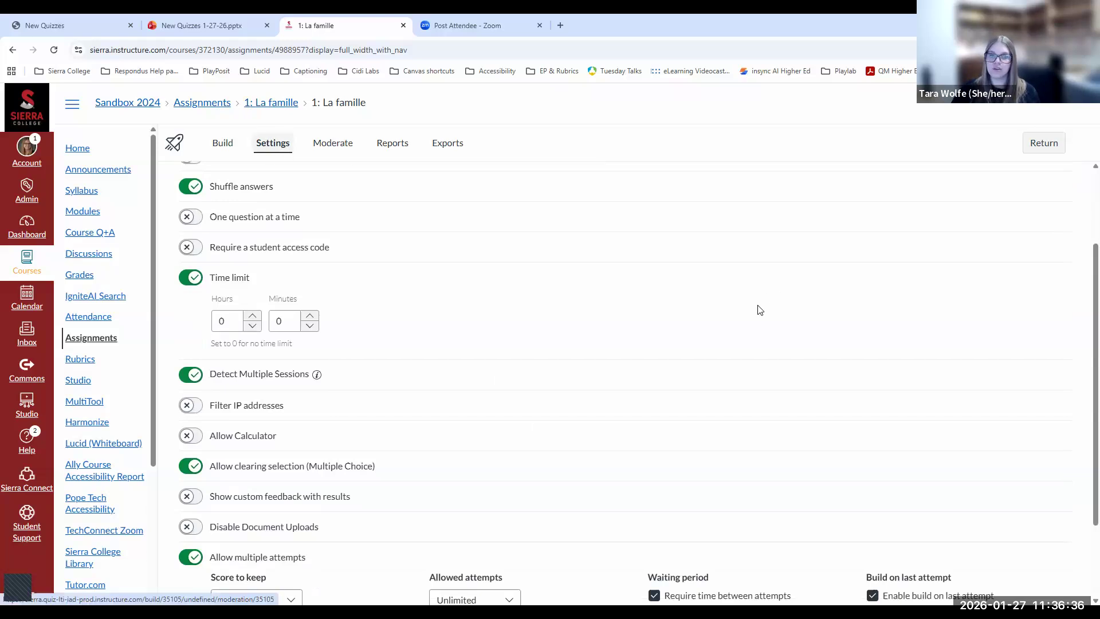
scroll(754, 308, "down", 2)
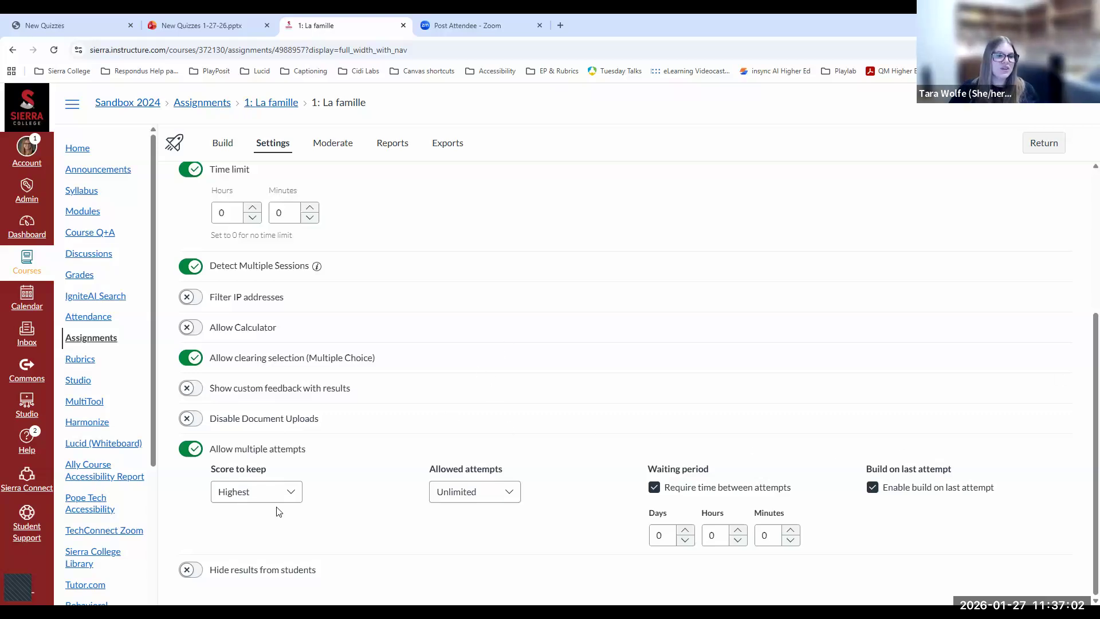
left_click(187, 570)
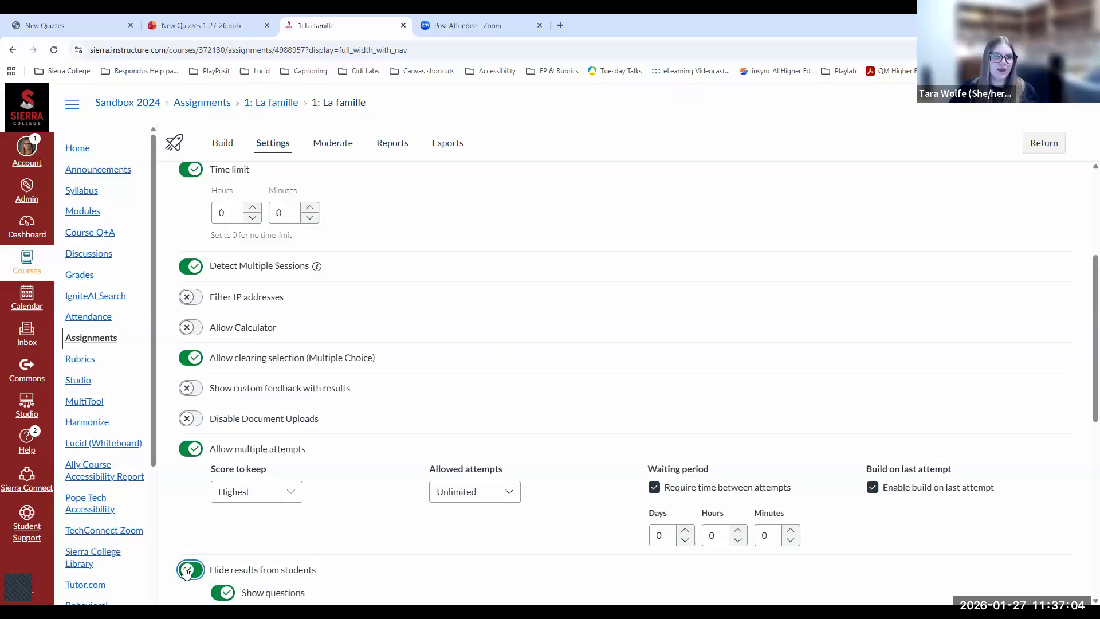
scroll(265, 528, "down", 1)
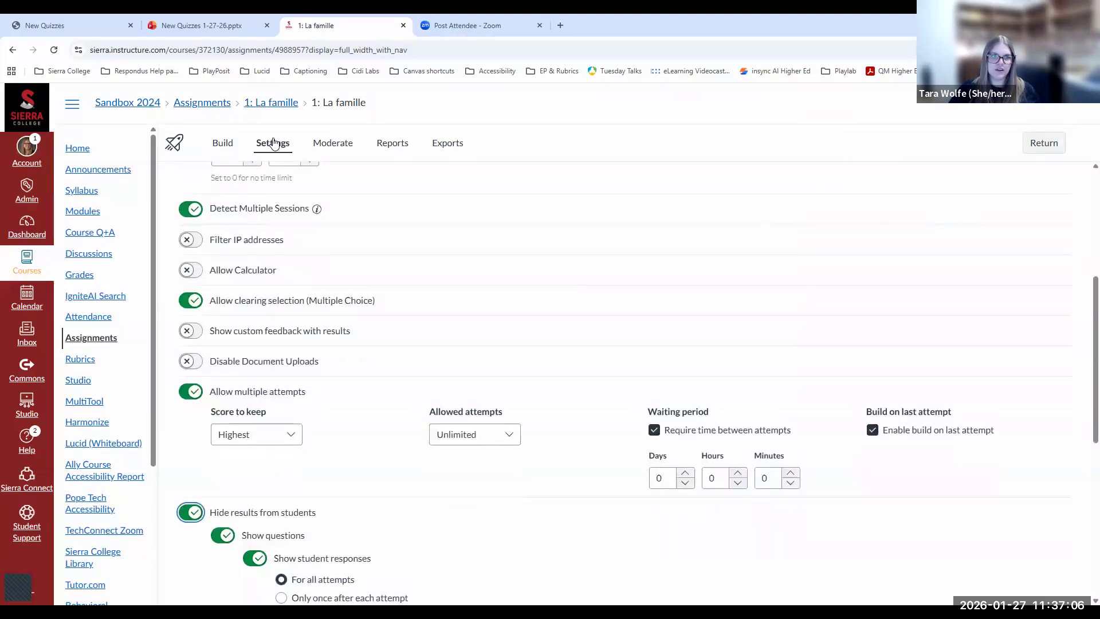
scroll(602, 390, "down", 6)
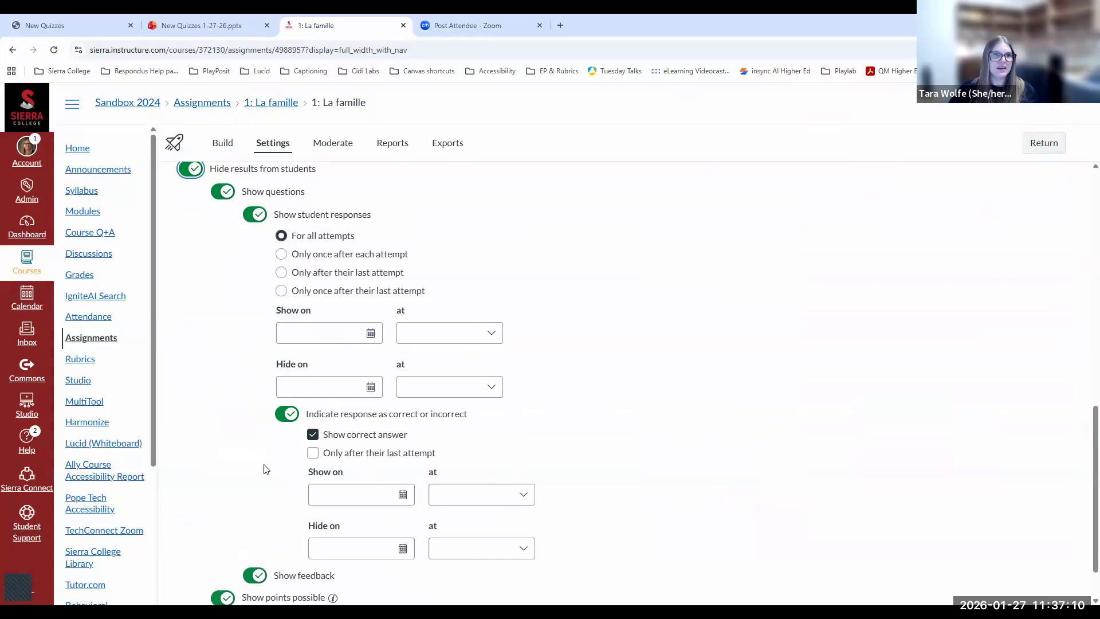
left_click(223, 192)
left_click(223, 540)
left_click(223, 563)
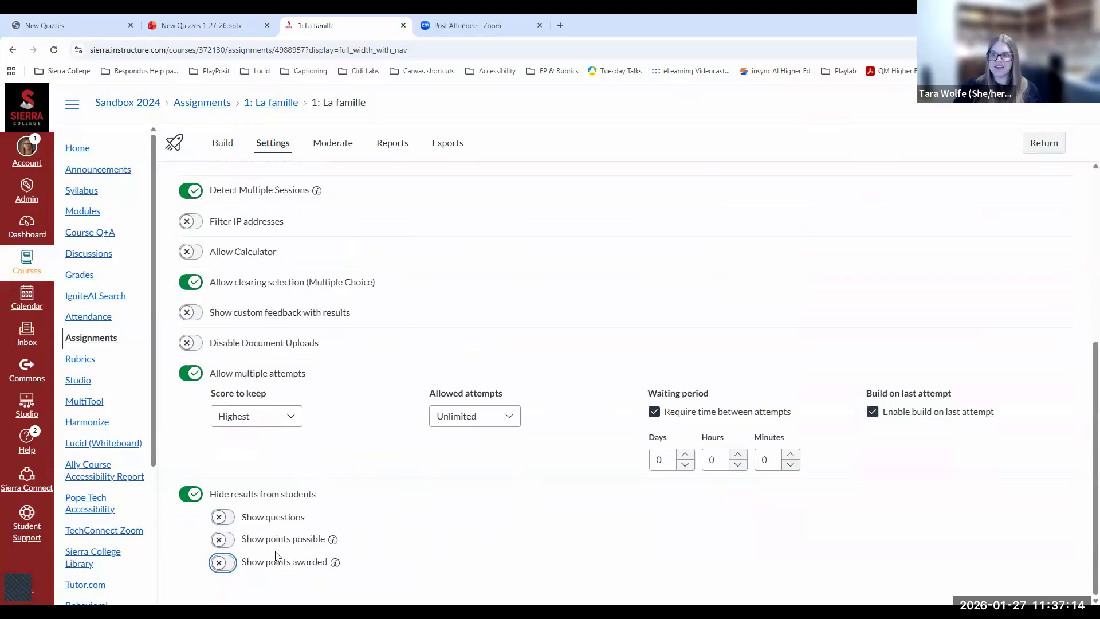
Switch hiding results from students off and on again, and enable showing questions and student responses.
left_click(195, 493)
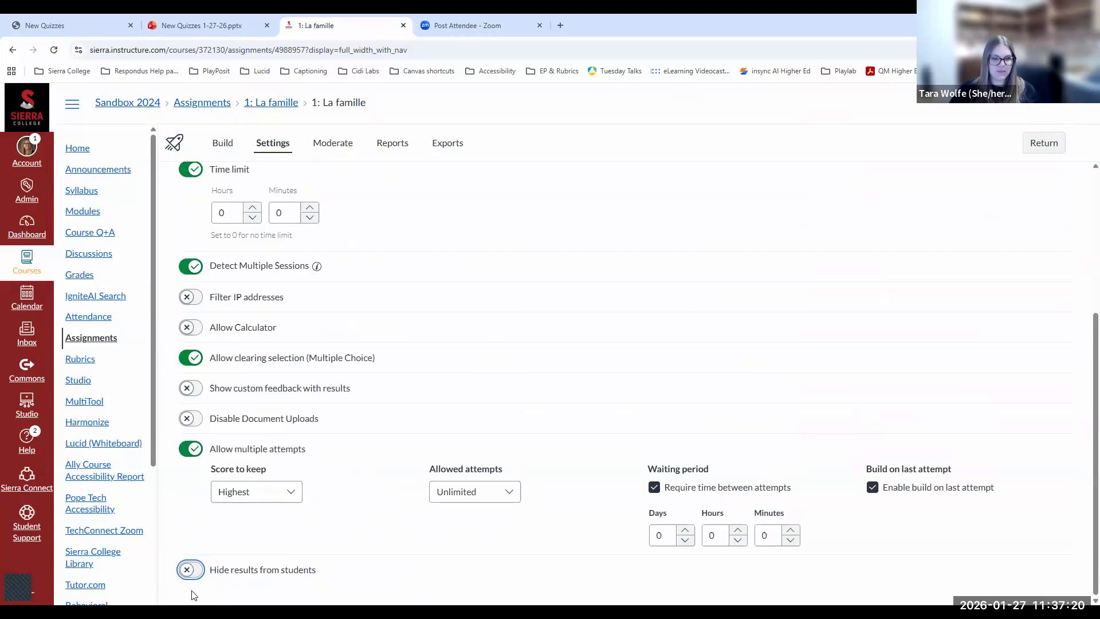
left_click(190, 569)
scroll(425, 533, "down", 1)
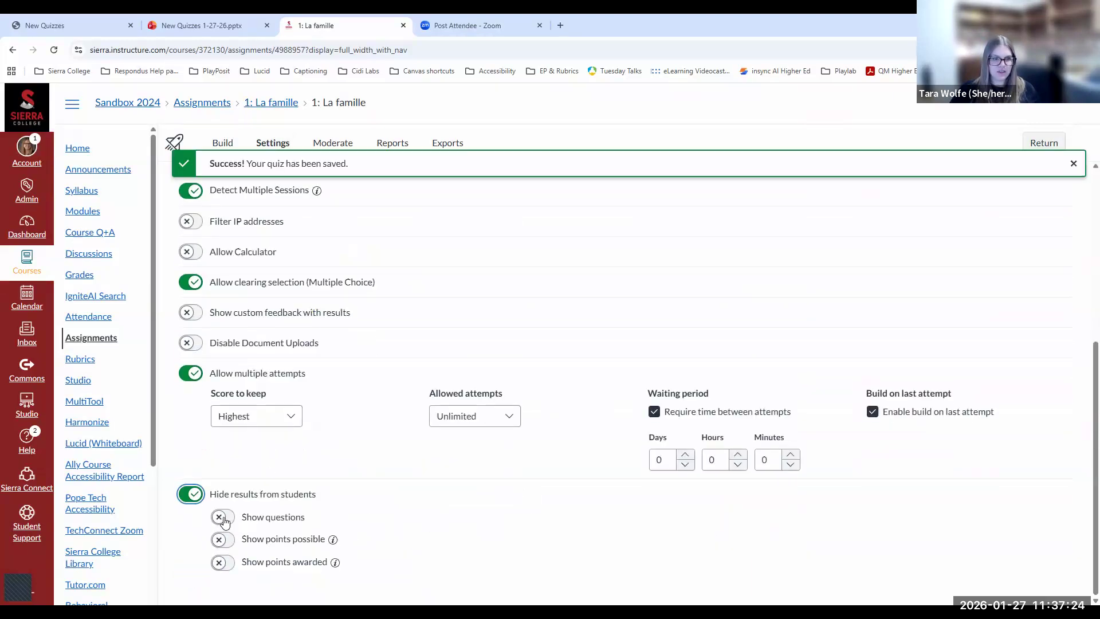
left_click(222, 518)
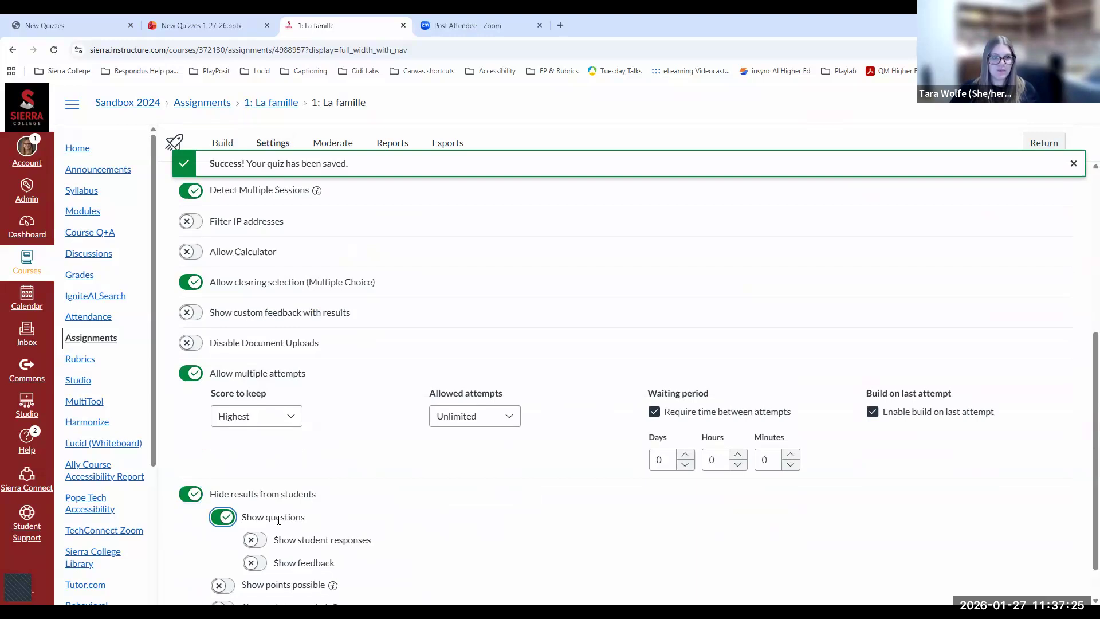
left_click(254, 540)
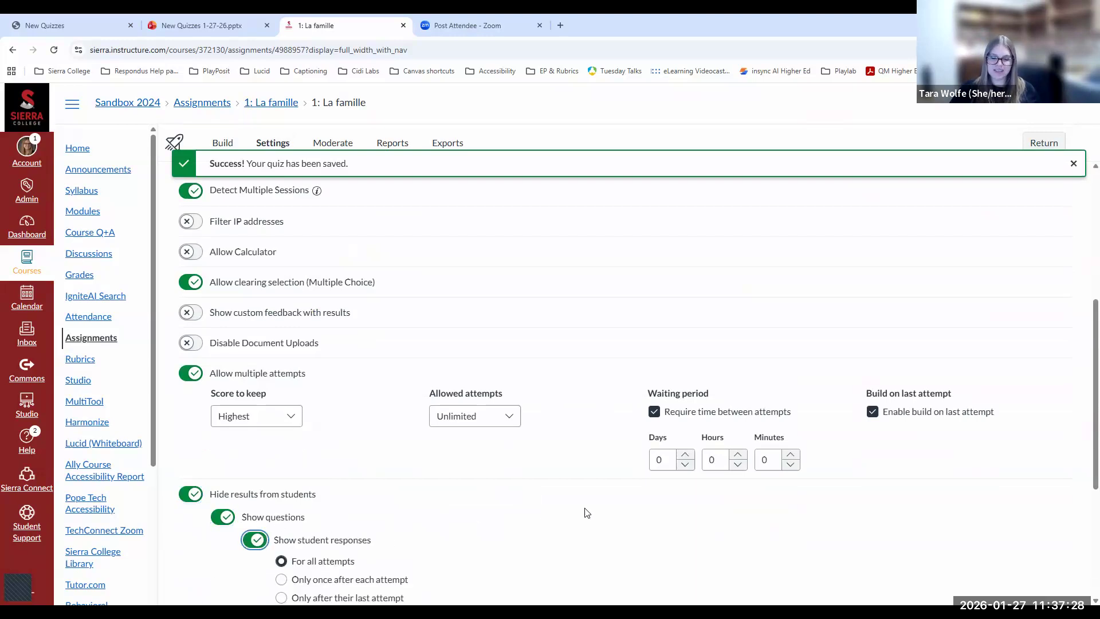
scroll(561, 498, "down", 4)
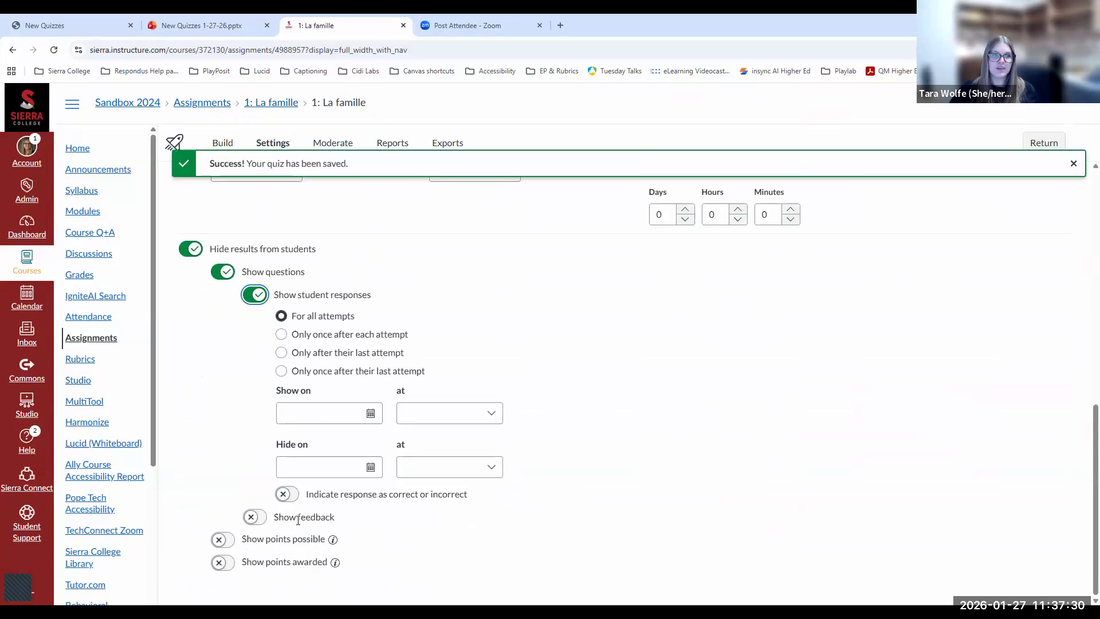
left_click_drag(321, 515, 289, 517)
left_click(363, 524)
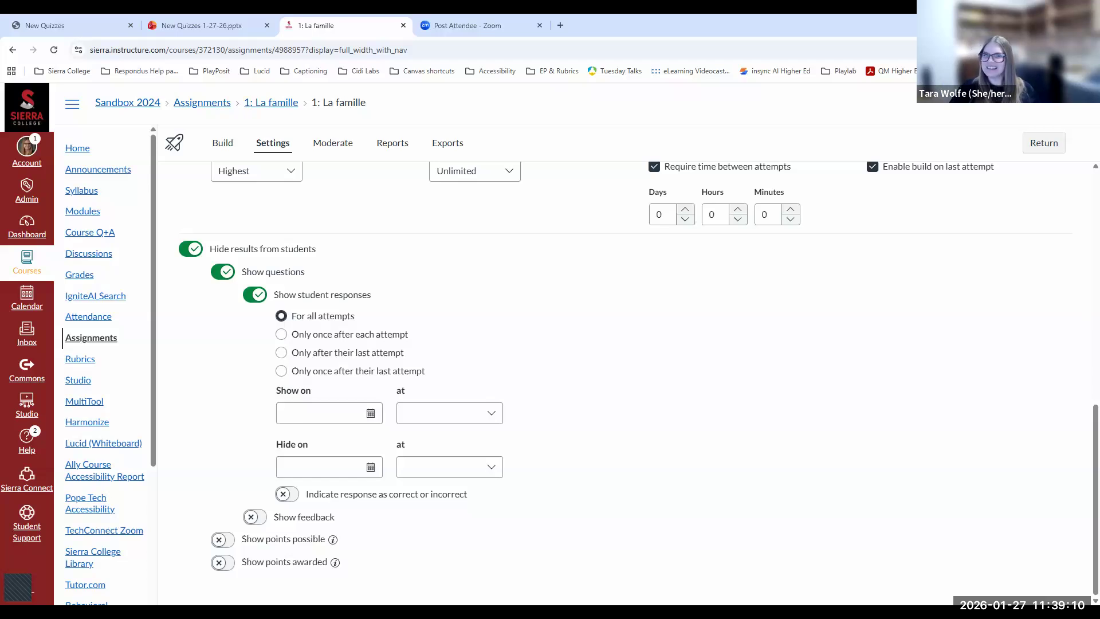
Open the current quiz accommodation settings for the listed student in the quiz moderation view.
scroll(401, 290, "up", 7)
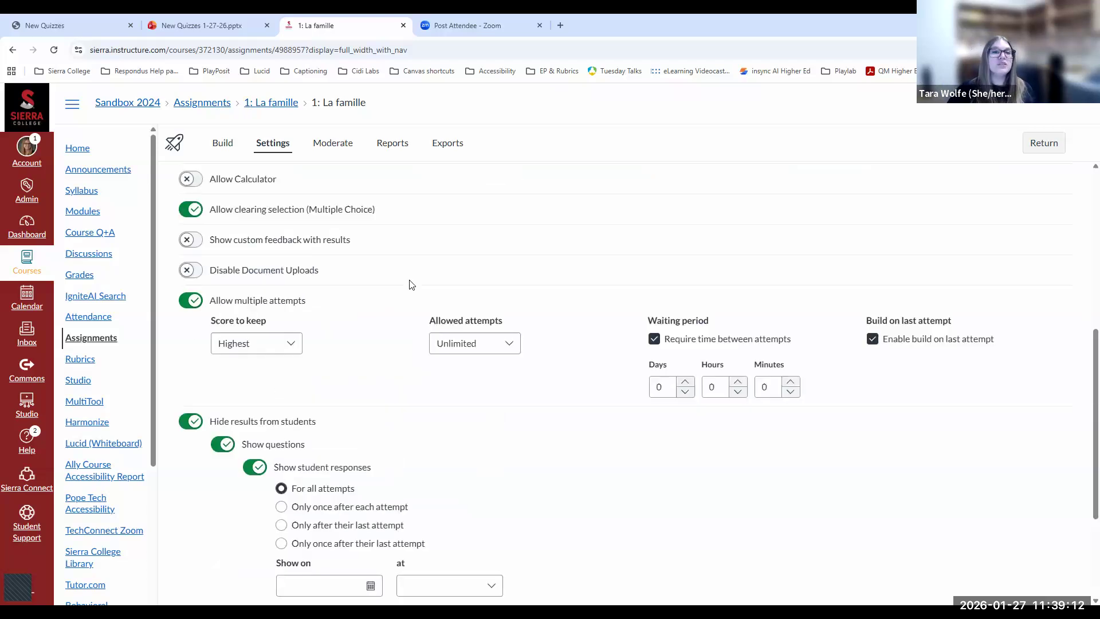
left_click(333, 147)
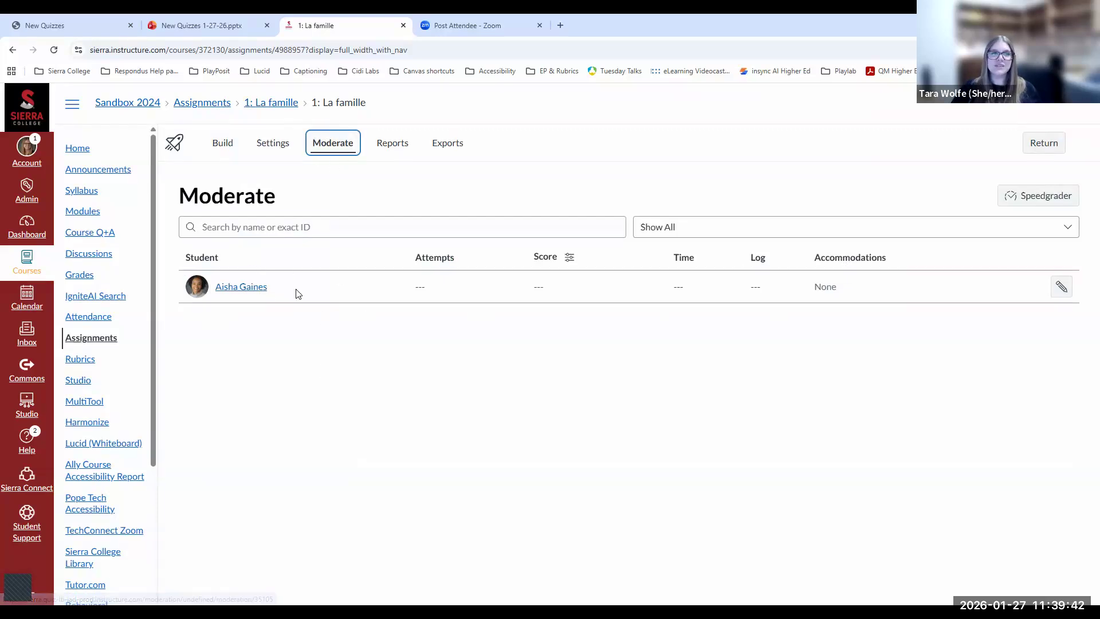
left_click(1060, 288)
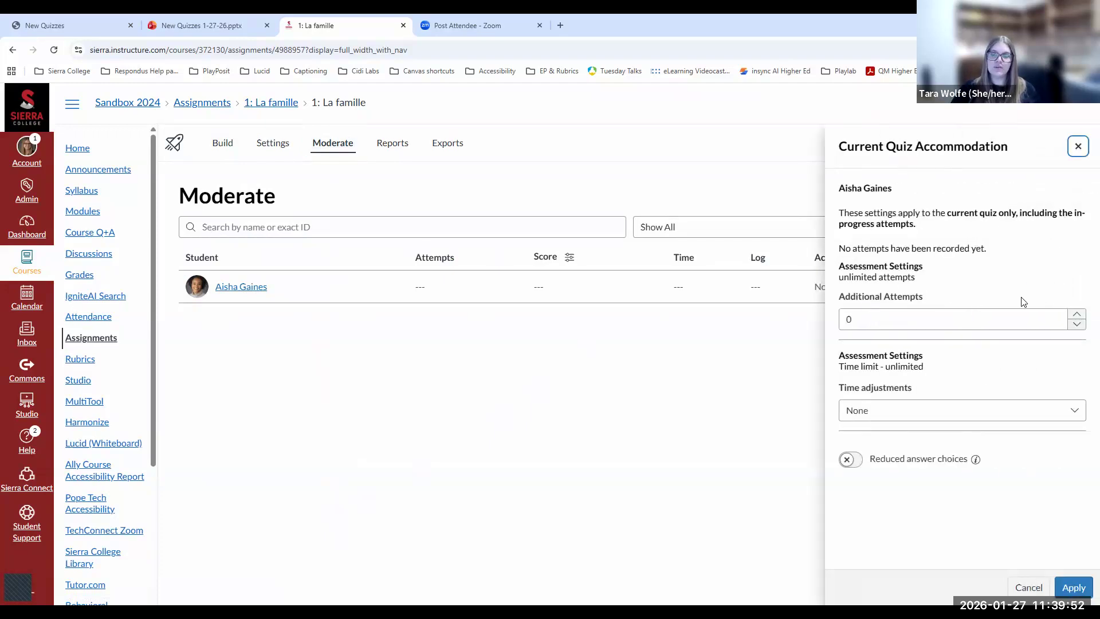
Set the student's additional attempts for the current quiz to 99 and reset them to 0.
left_click(1077, 314)
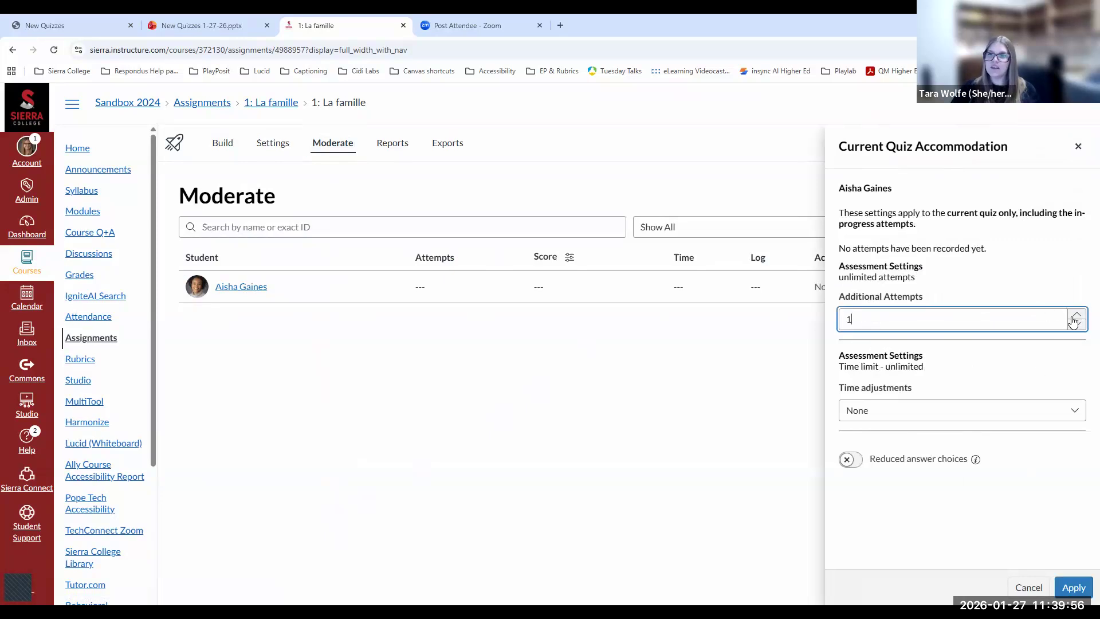
left_click_drag(853, 320, 827, 322)
type("99")
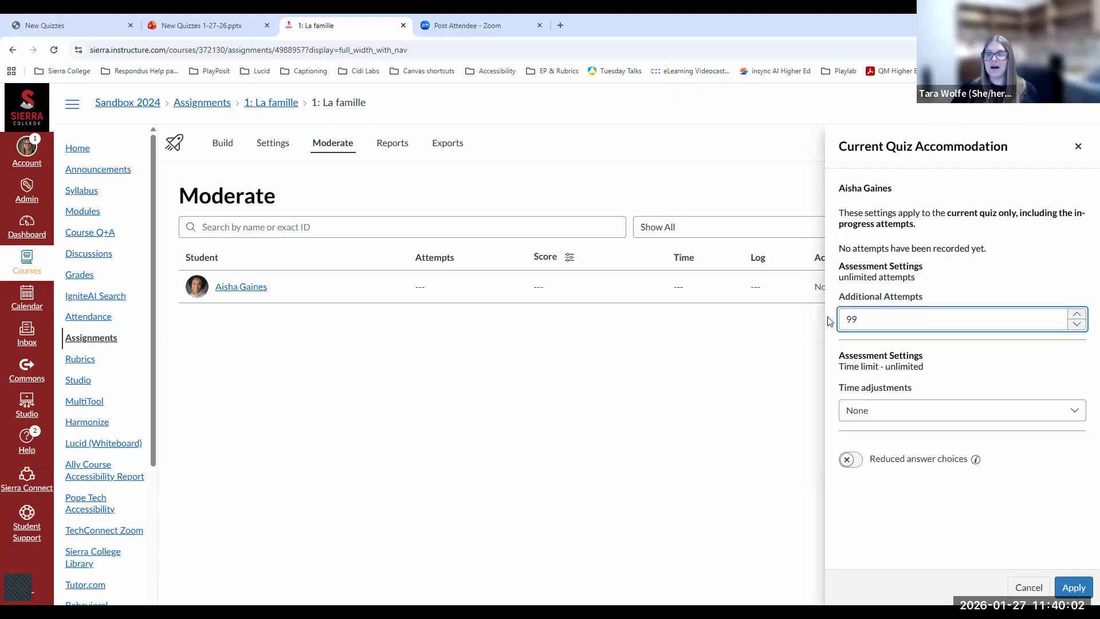
left_click_drag(842, 266, 900, 292)
left_click(848, 264)
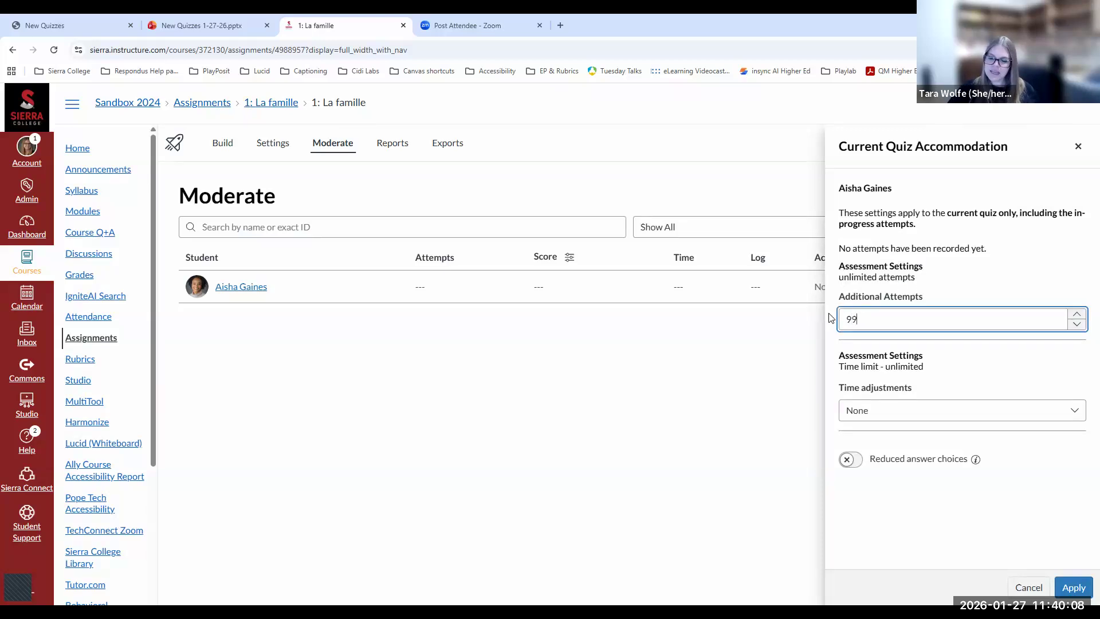
key("BackSpace")
key("BackSpace")
type("0")
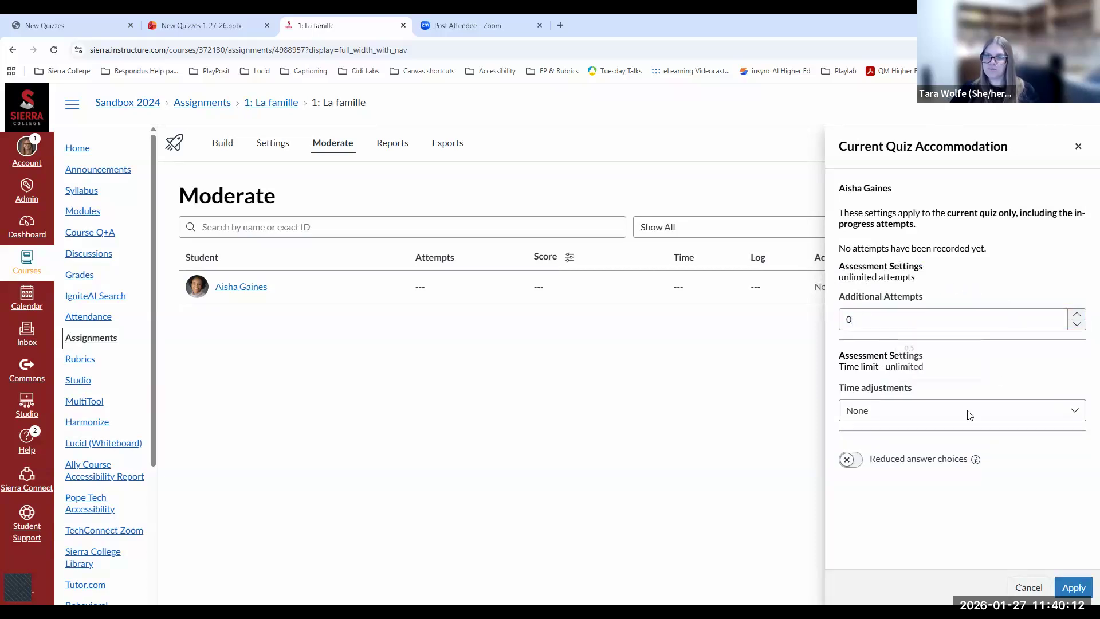
Give the student 1 hour of additional time on the current quiz.
left_click(1084, 416)
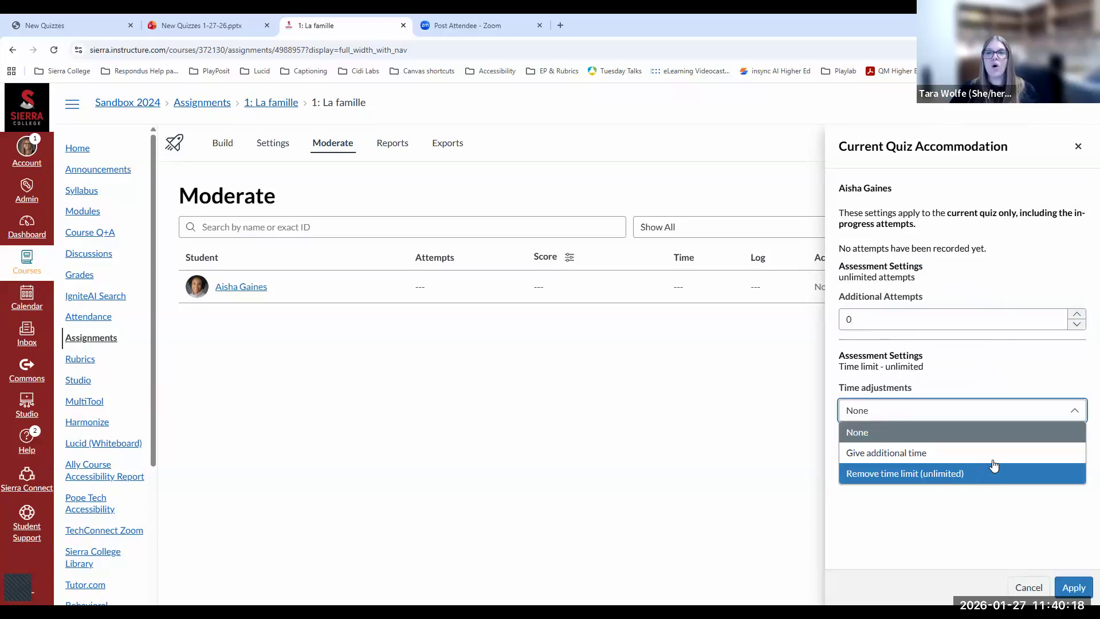
left_click(986, 452)
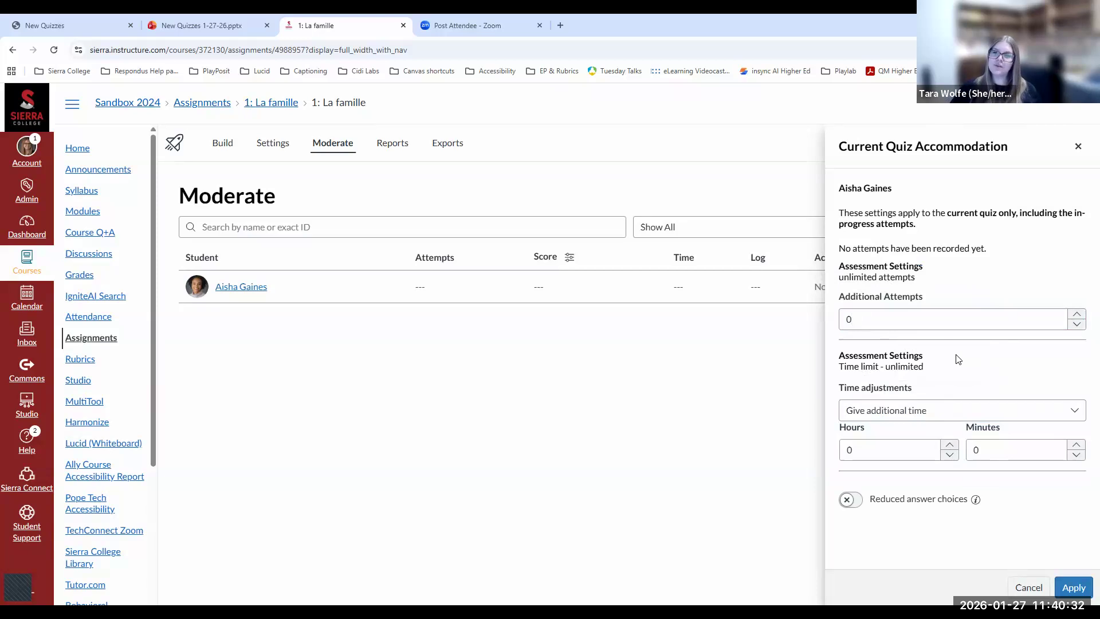
left_click(950, 446)
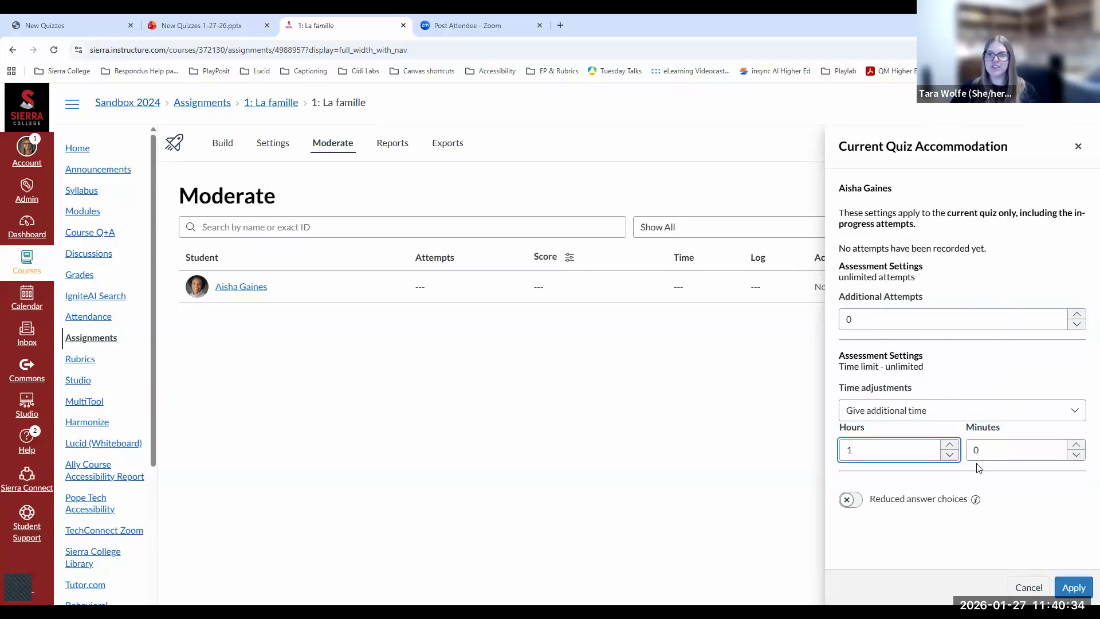
left_click(962, 480)
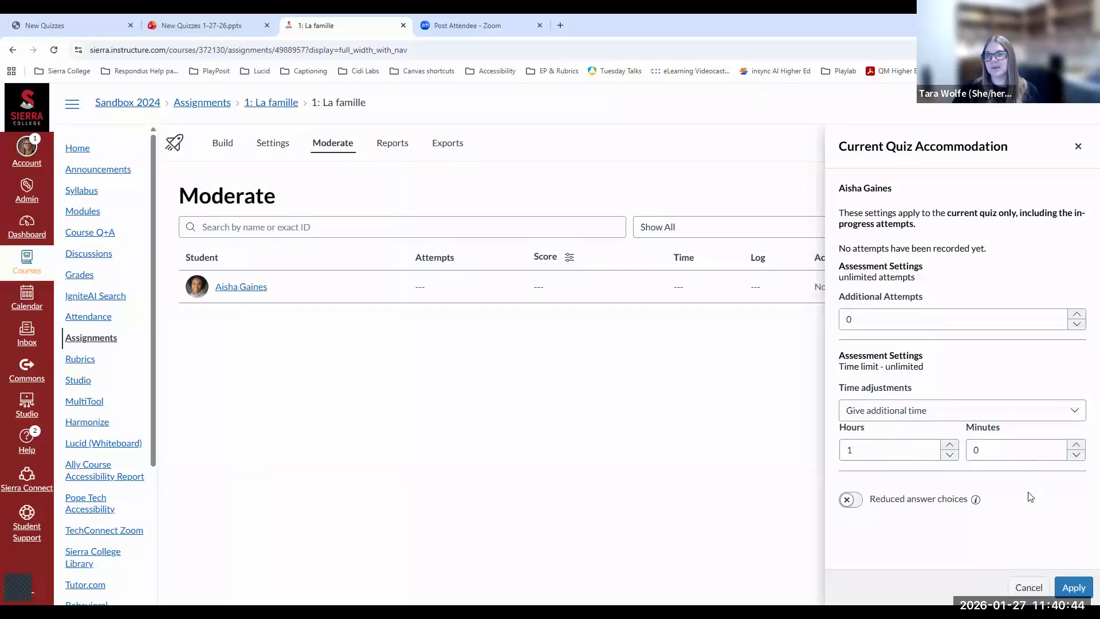
Change the student's time adjustment to remove the time limit (unlimited).
left_click(945, 410)
left_click(940, 478)
left_click(1007, 511)
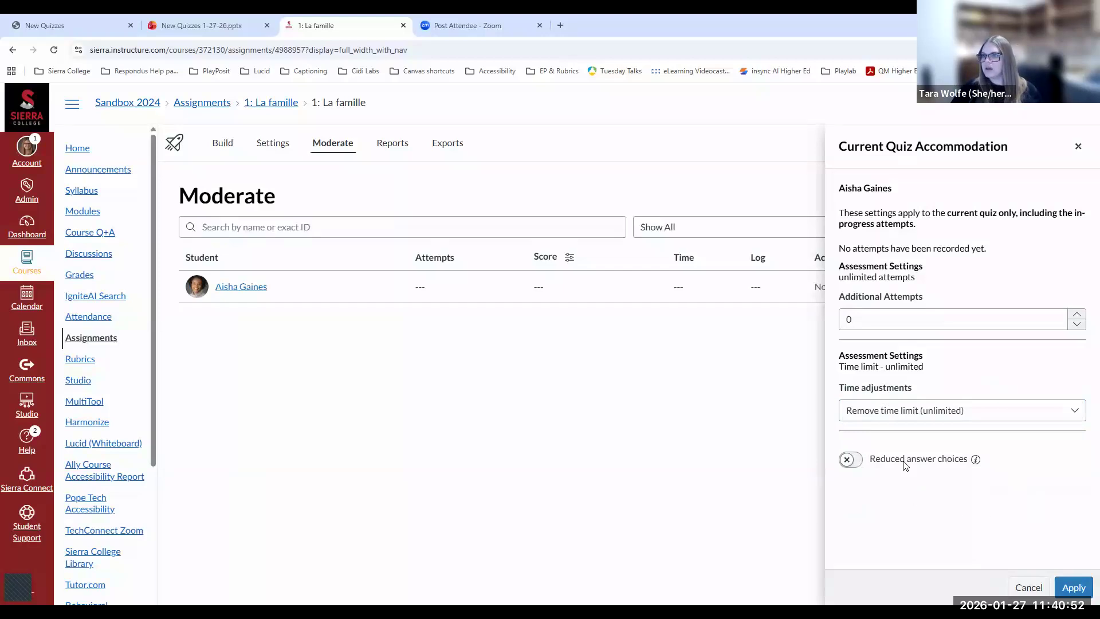
Switch reduced answer choices on for the student, view its explanation, and switch it off again.
left_click(842, 461)
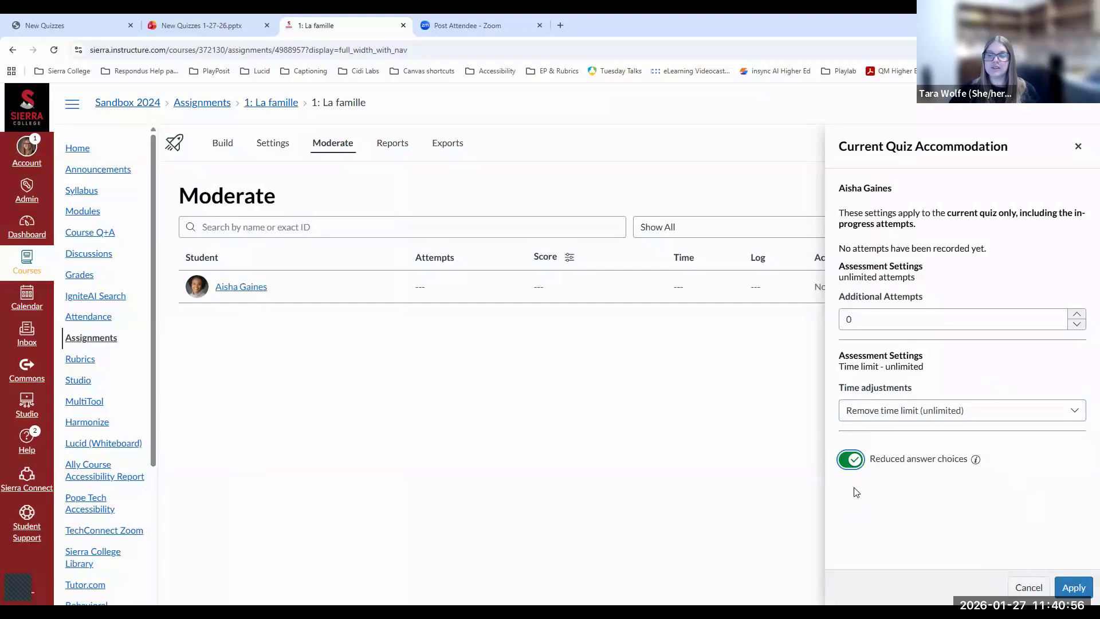
mouse_move(977, 459)
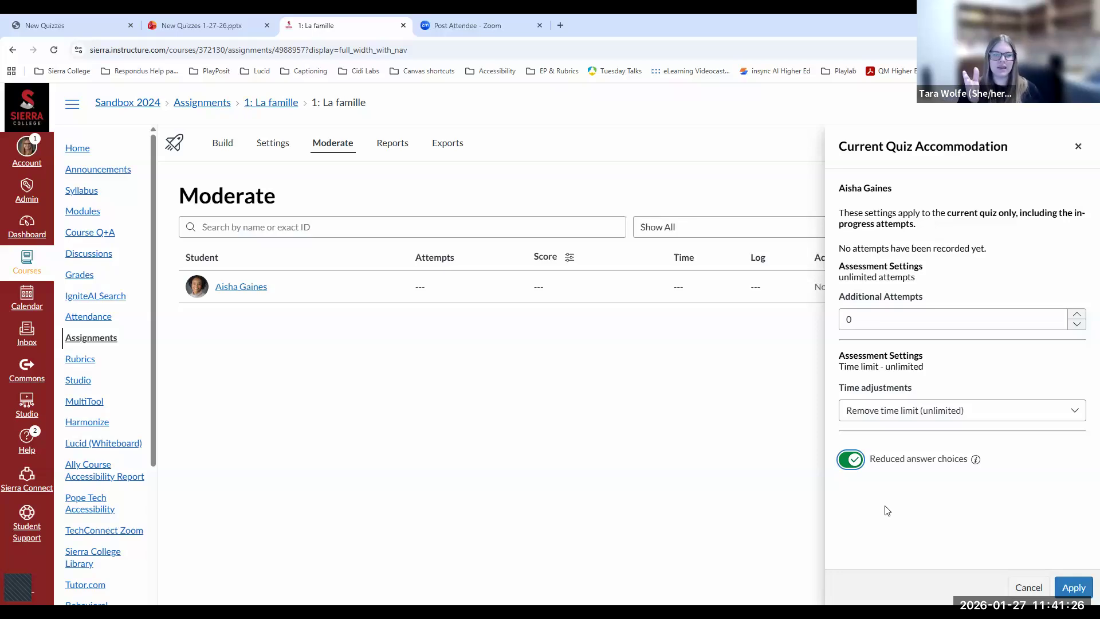
left_click(857, 461)
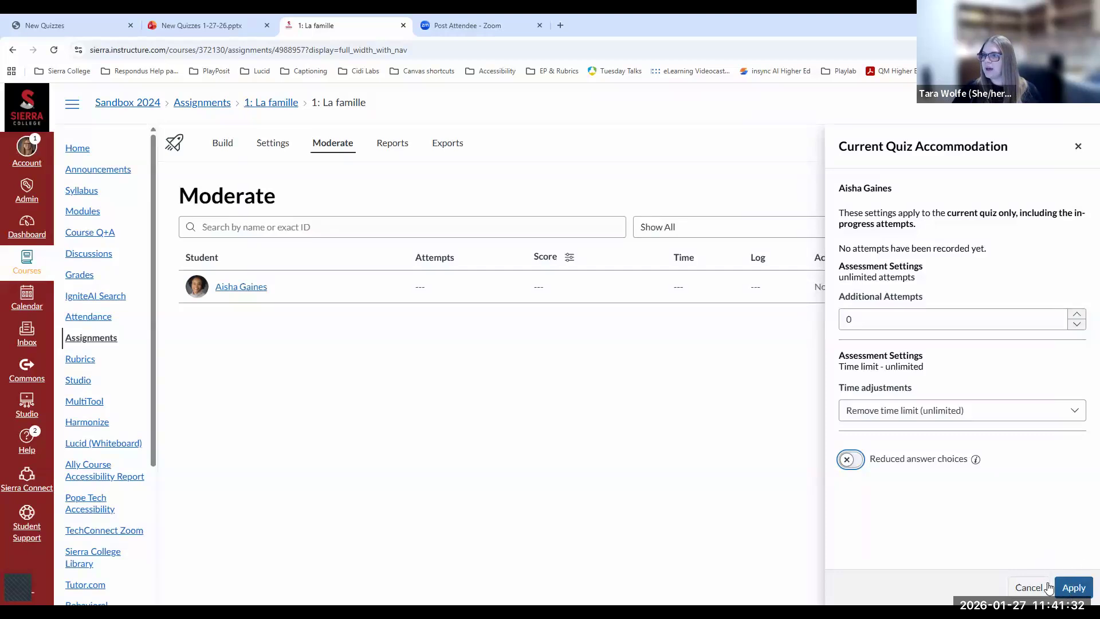
Apply the current quiz accommodation and check the student's accommodations entry in the moderation list.
left_click(1073, 596)
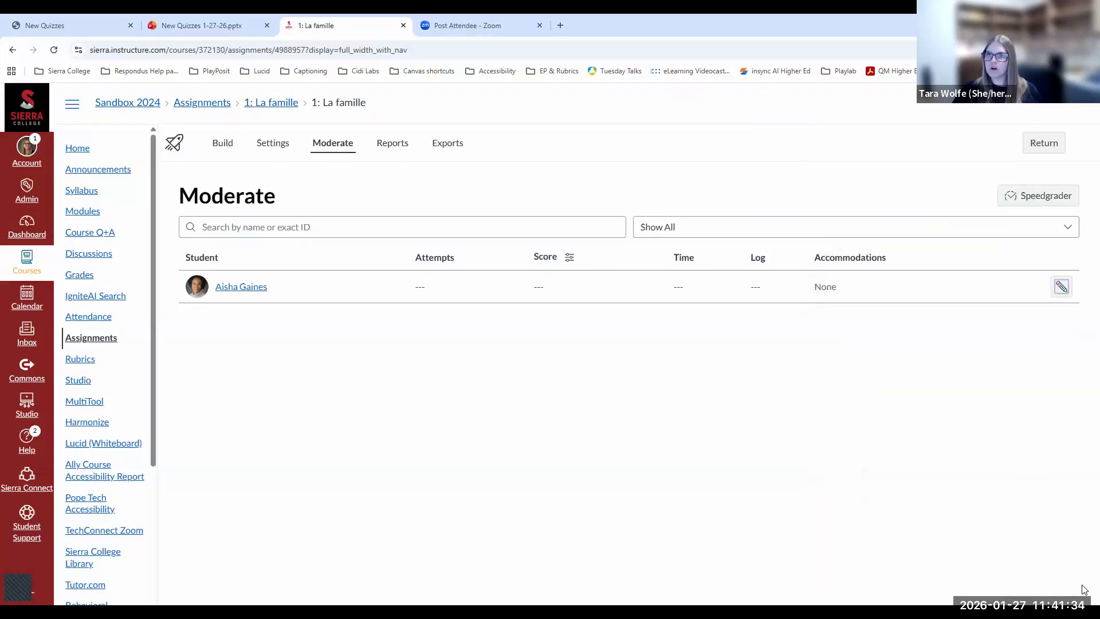
left_click_drag(822, 264, 873, 291)
left_click(880, 299)
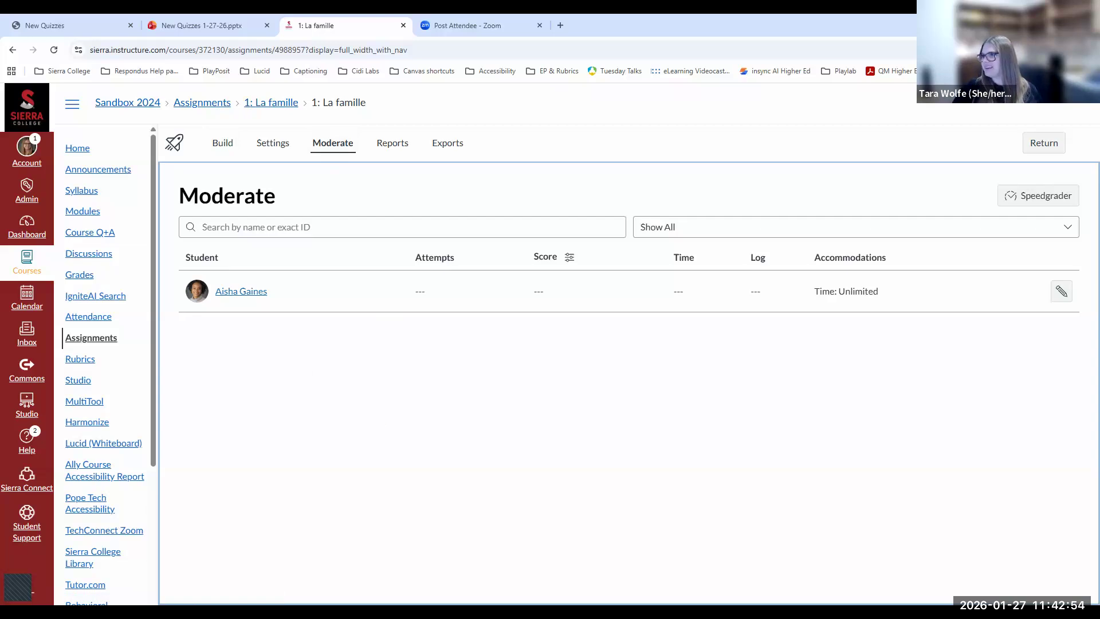
View the quiz's available analysis reports and its exports section.
left_click(400, 150)
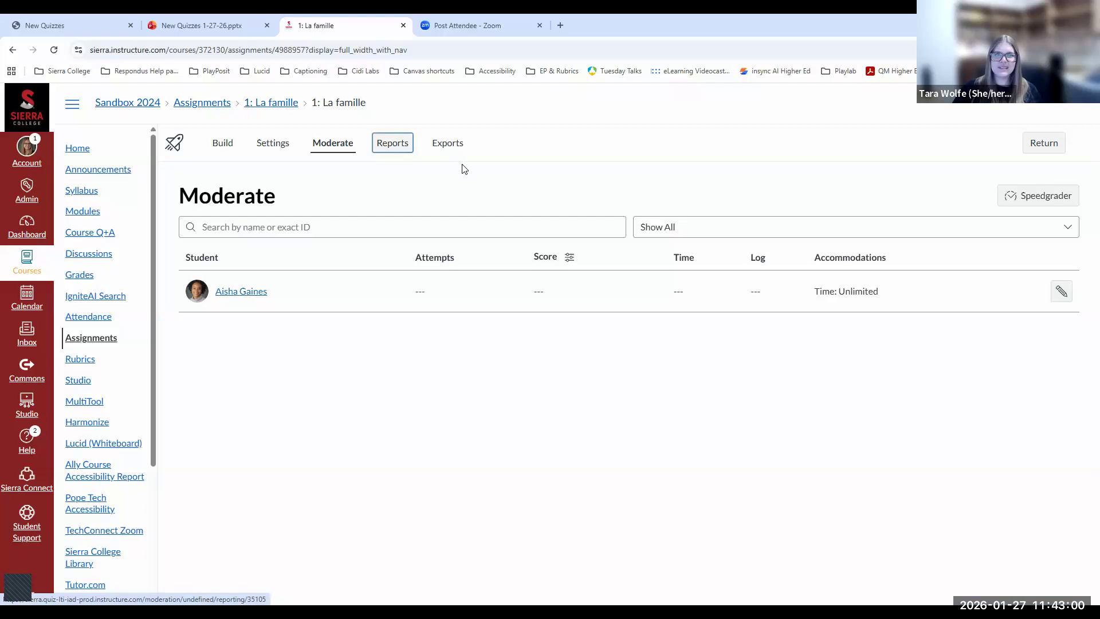
left_click(439, 144)
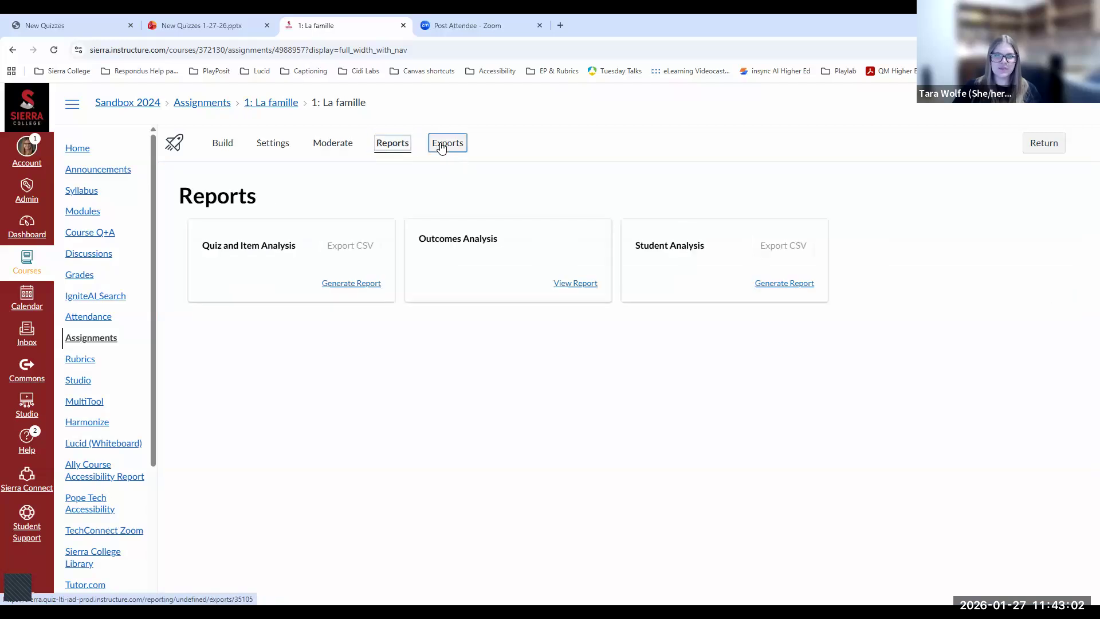
left_click(399, 145)
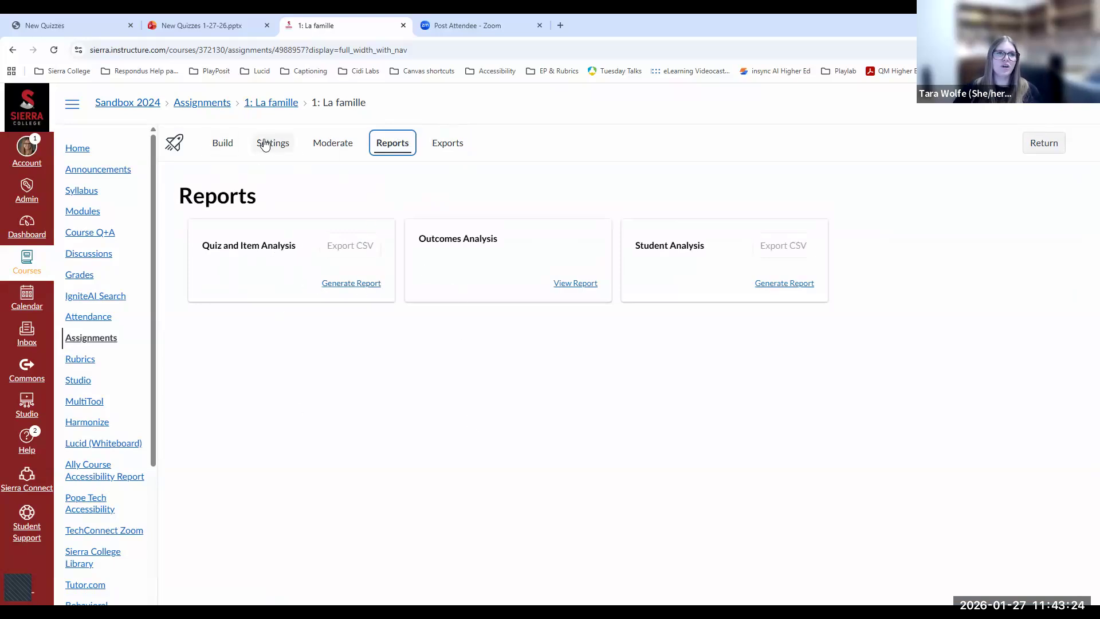
Look over the quiz's questions in the build view, return to the course's Quizzes page and look through the quiz list.
left_click(213, 146)
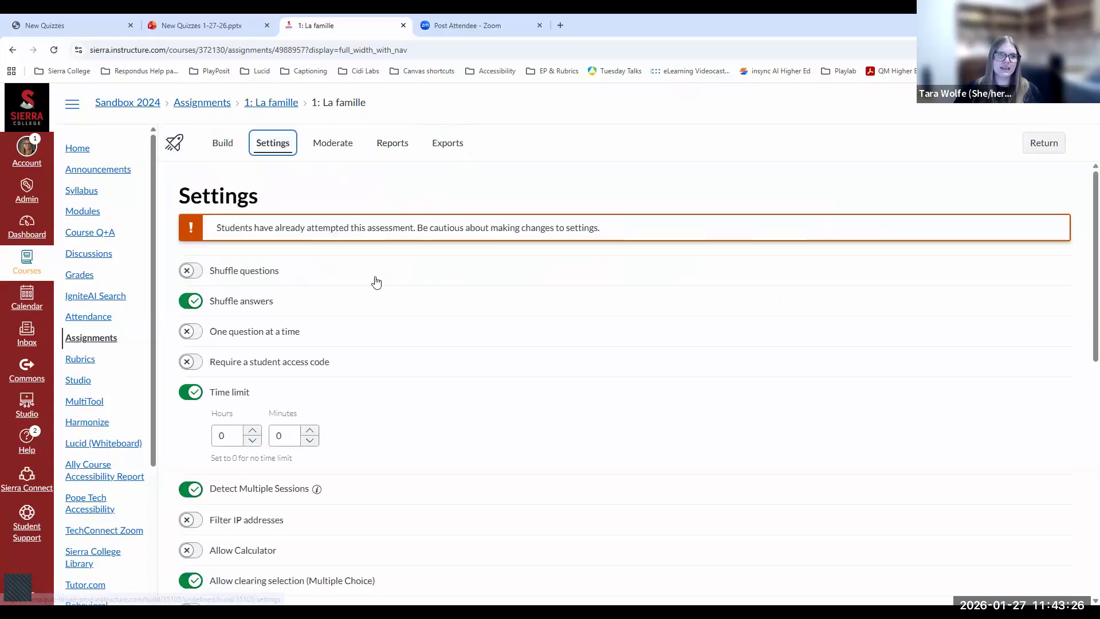
scroll(863, 426, "down", 3)
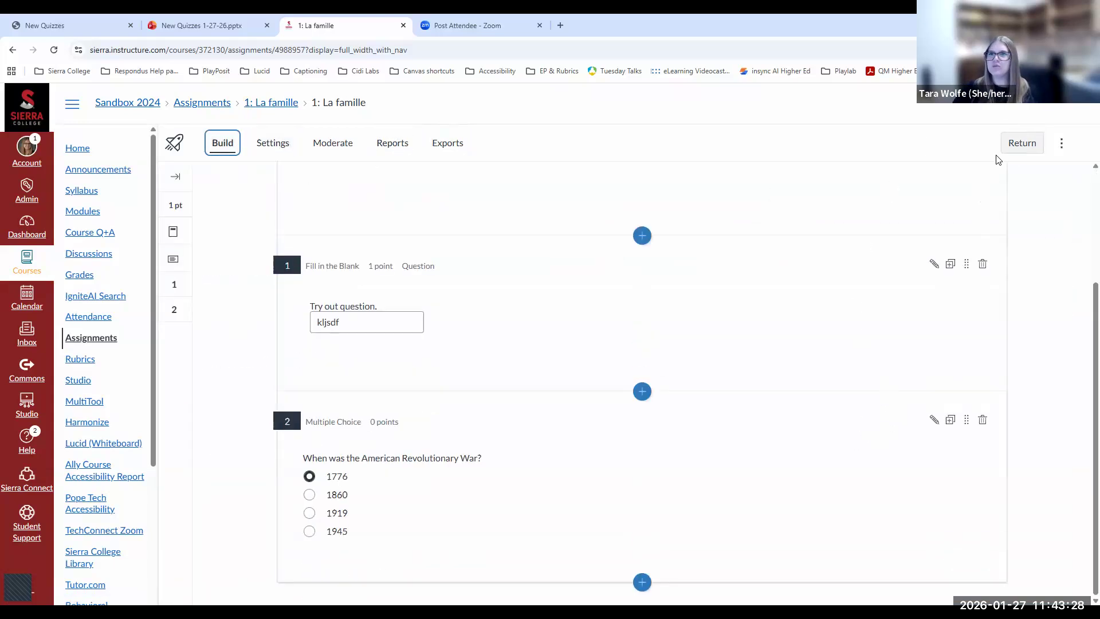
left_click(1018, 145)
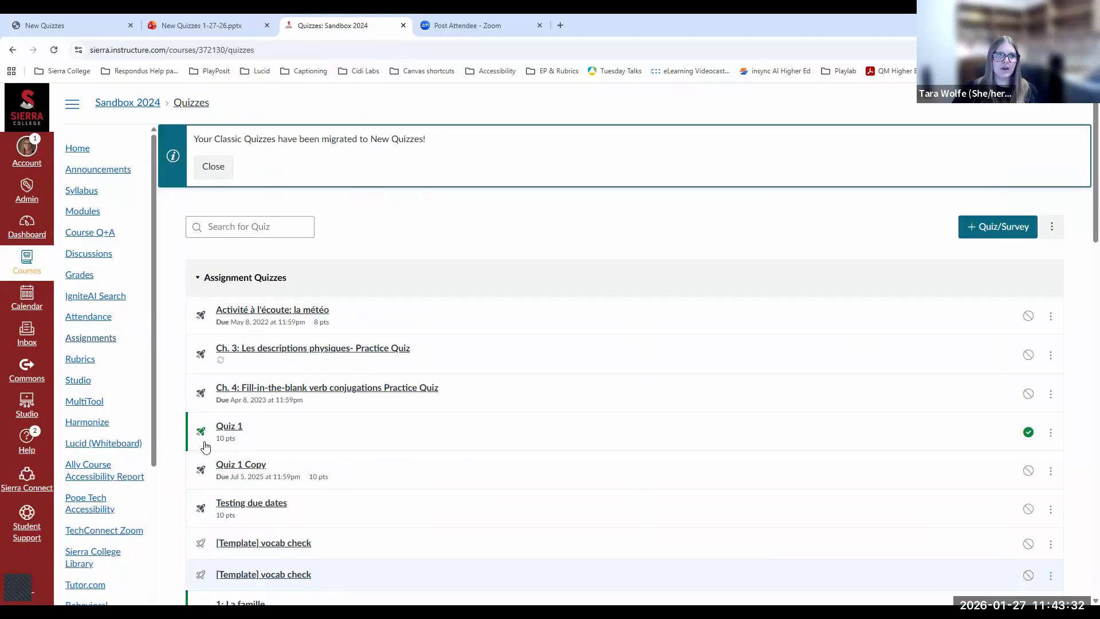
scroll(631, 334, "down", 4)
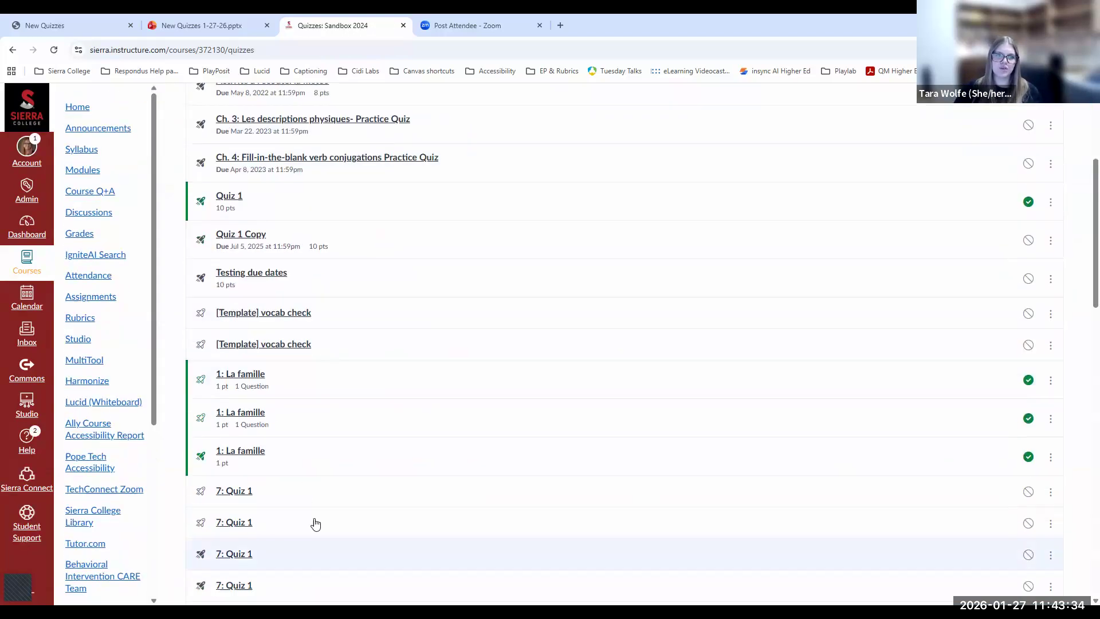
scroll(756, 491, "up", 4)
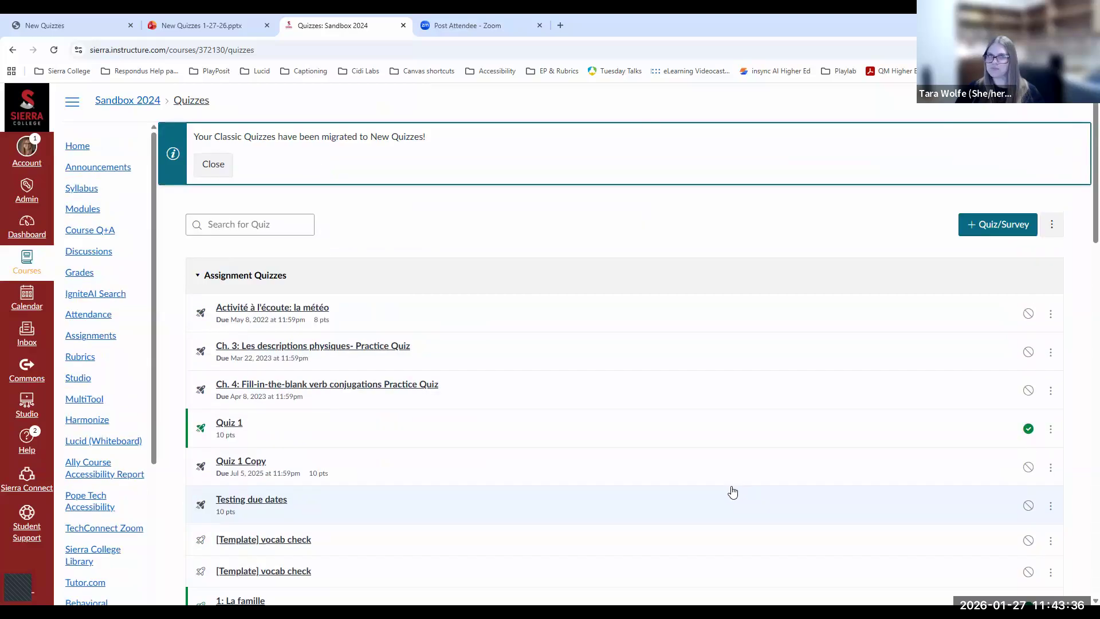
Switch to the New Quizzes 1-27-26 presentation in PowerPoint and start the slide show at the "Positives of New Quizzes" slide.
left_click(221, 26)
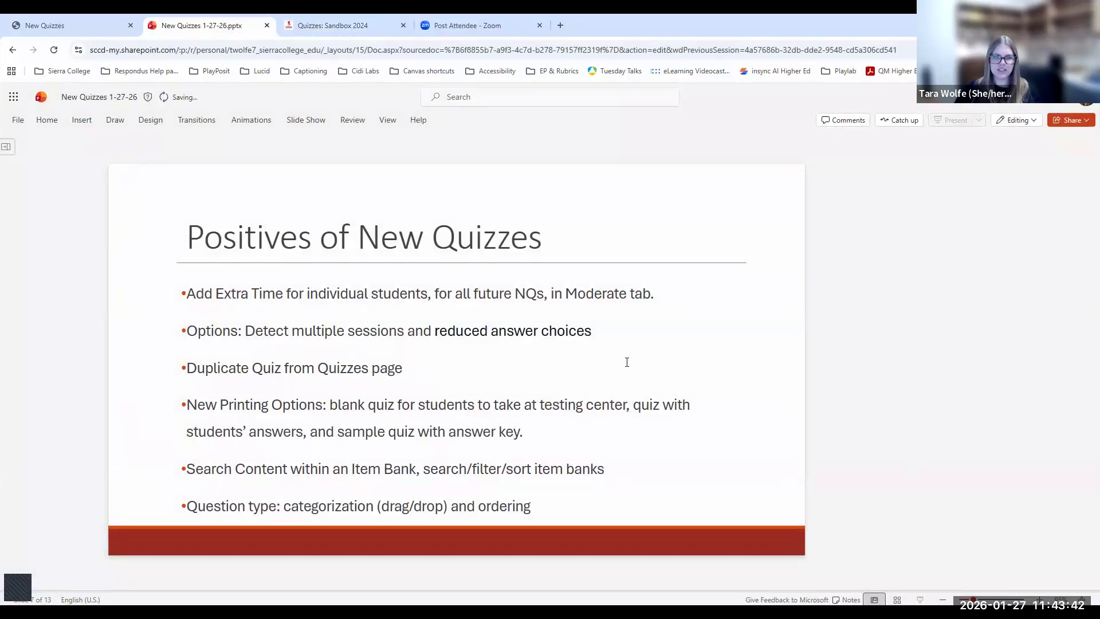
left_click(920, 600)
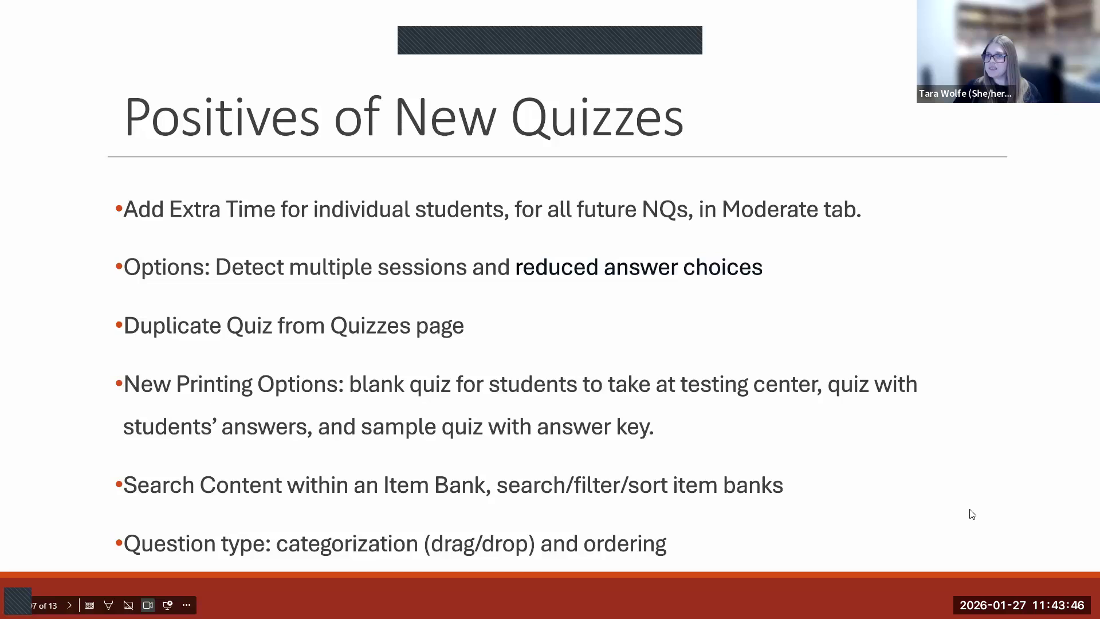